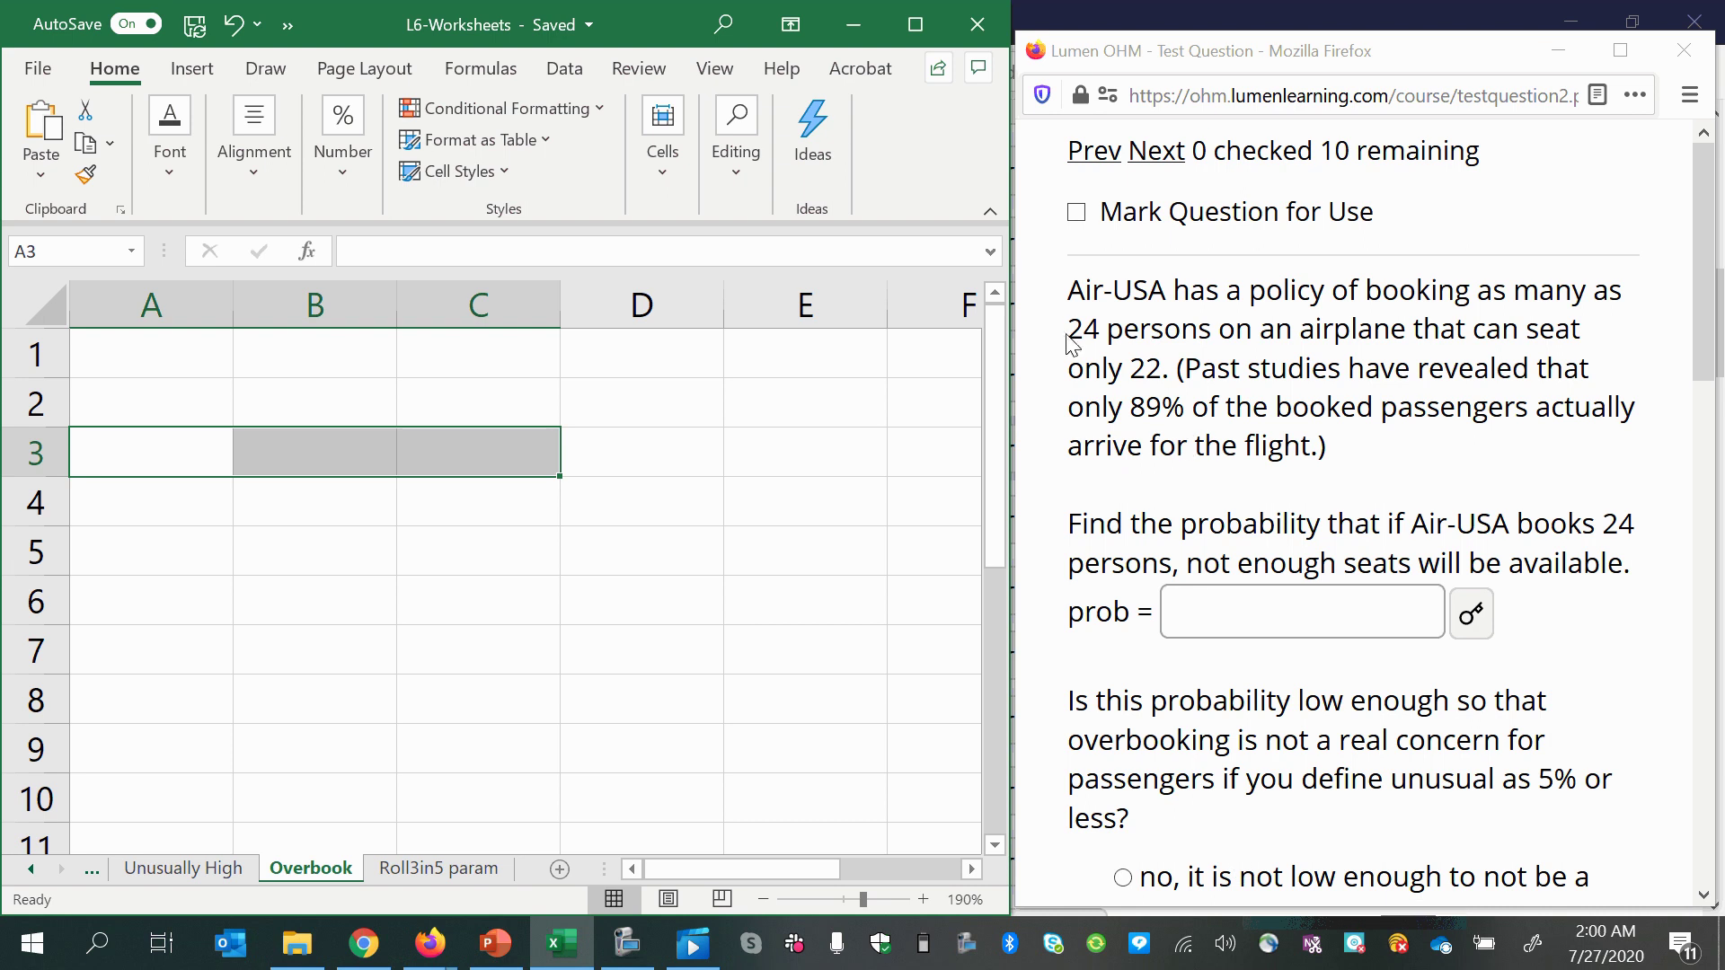
# Step: Highlight the 24 bookings, the 22-seat capacity and the requested probability in the question
pyautogui.moveTo(1066, 331); pyautogui.dragTo(1274, 334)
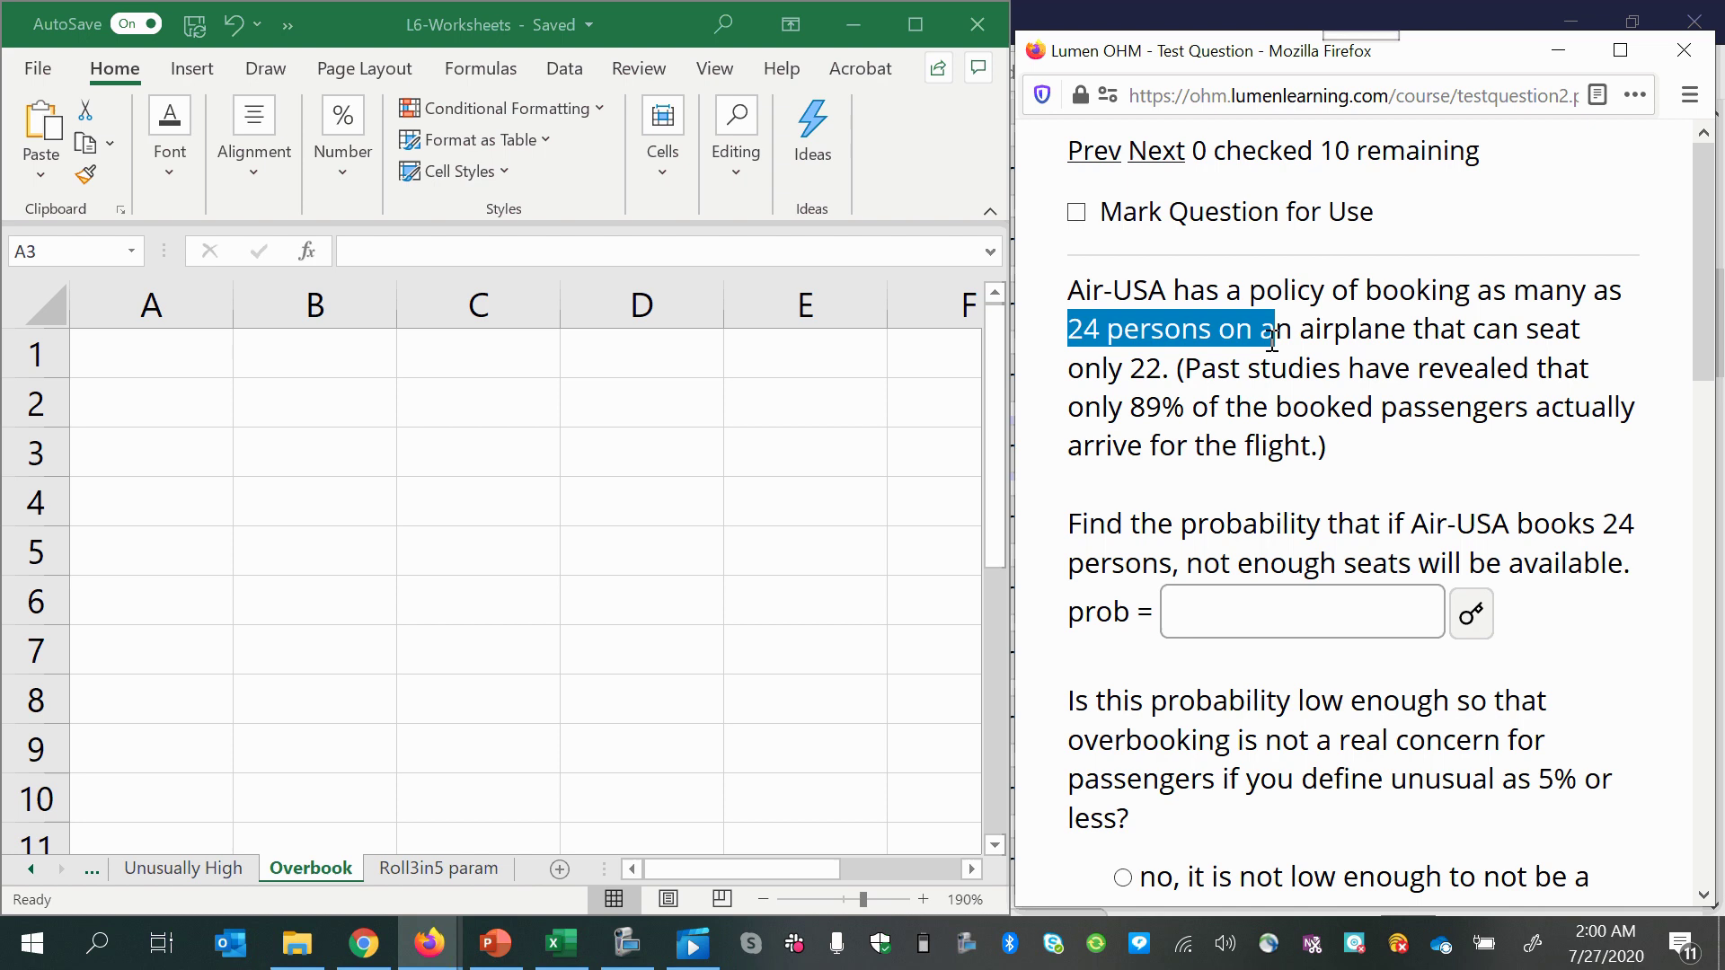
pyautogui.moveTo(1068, 371); pyautogui.dragTo(1169, 372)
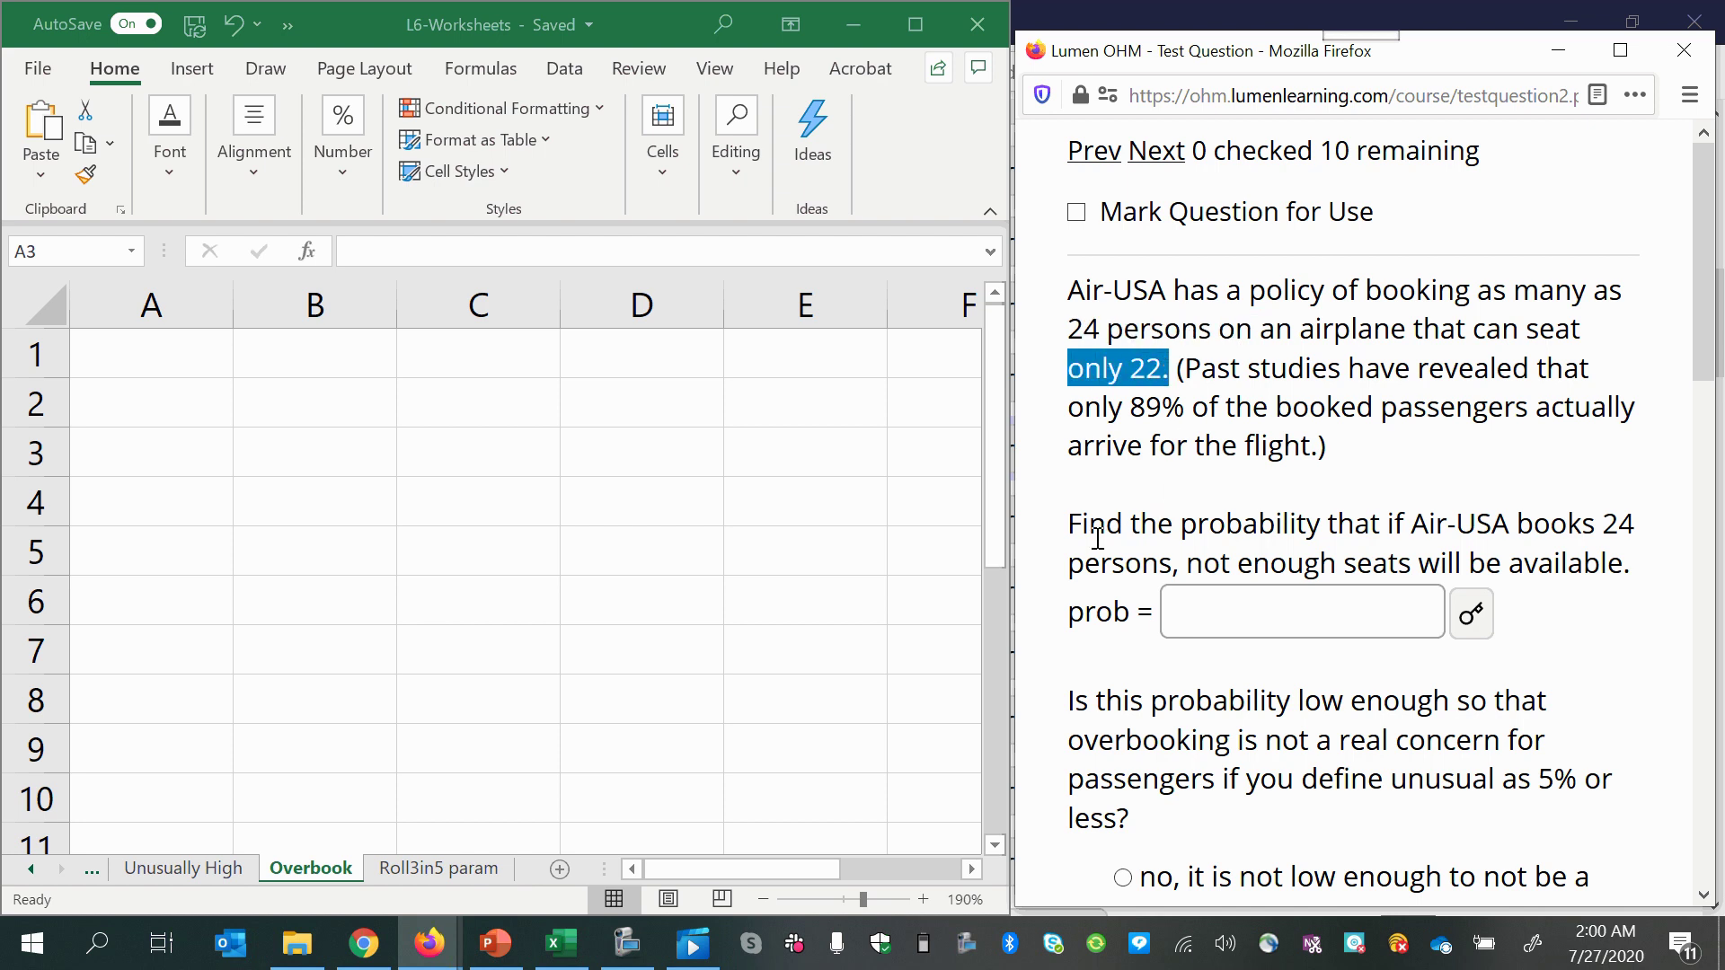
pyautogui.moveTo(1083, 525); pyautogui.dragTo(1429, 563)
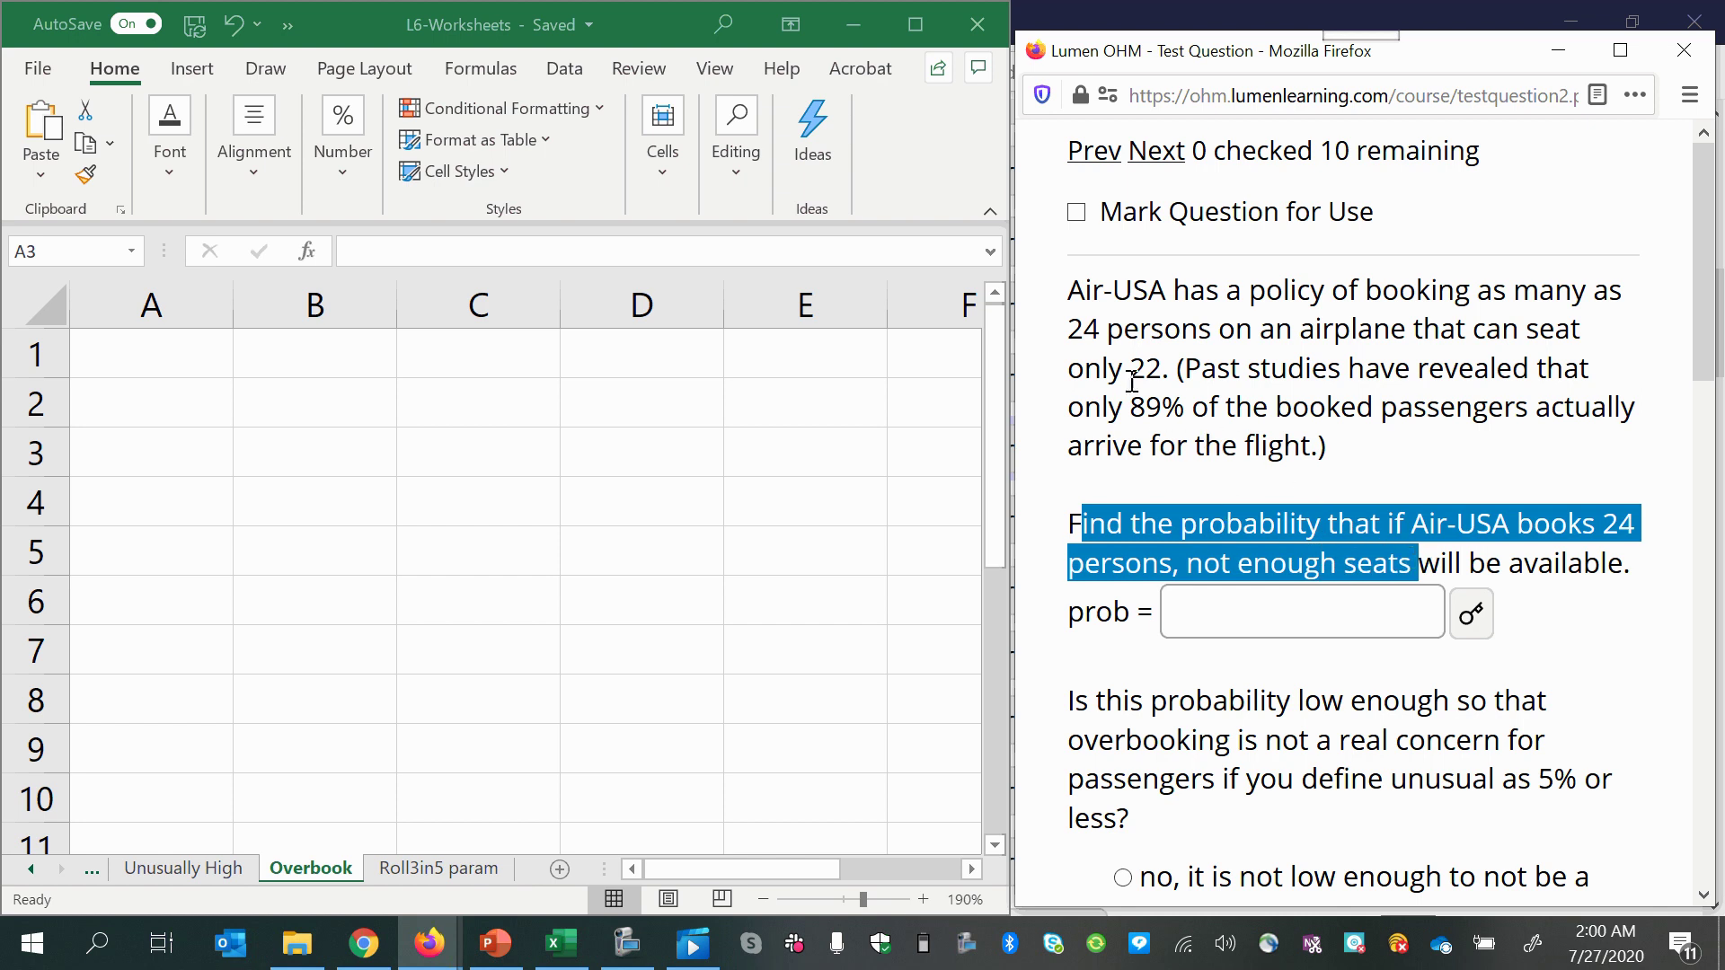
pyautogui.moveTo(1129, 370); pyautogui.dragTo(1161, 371)
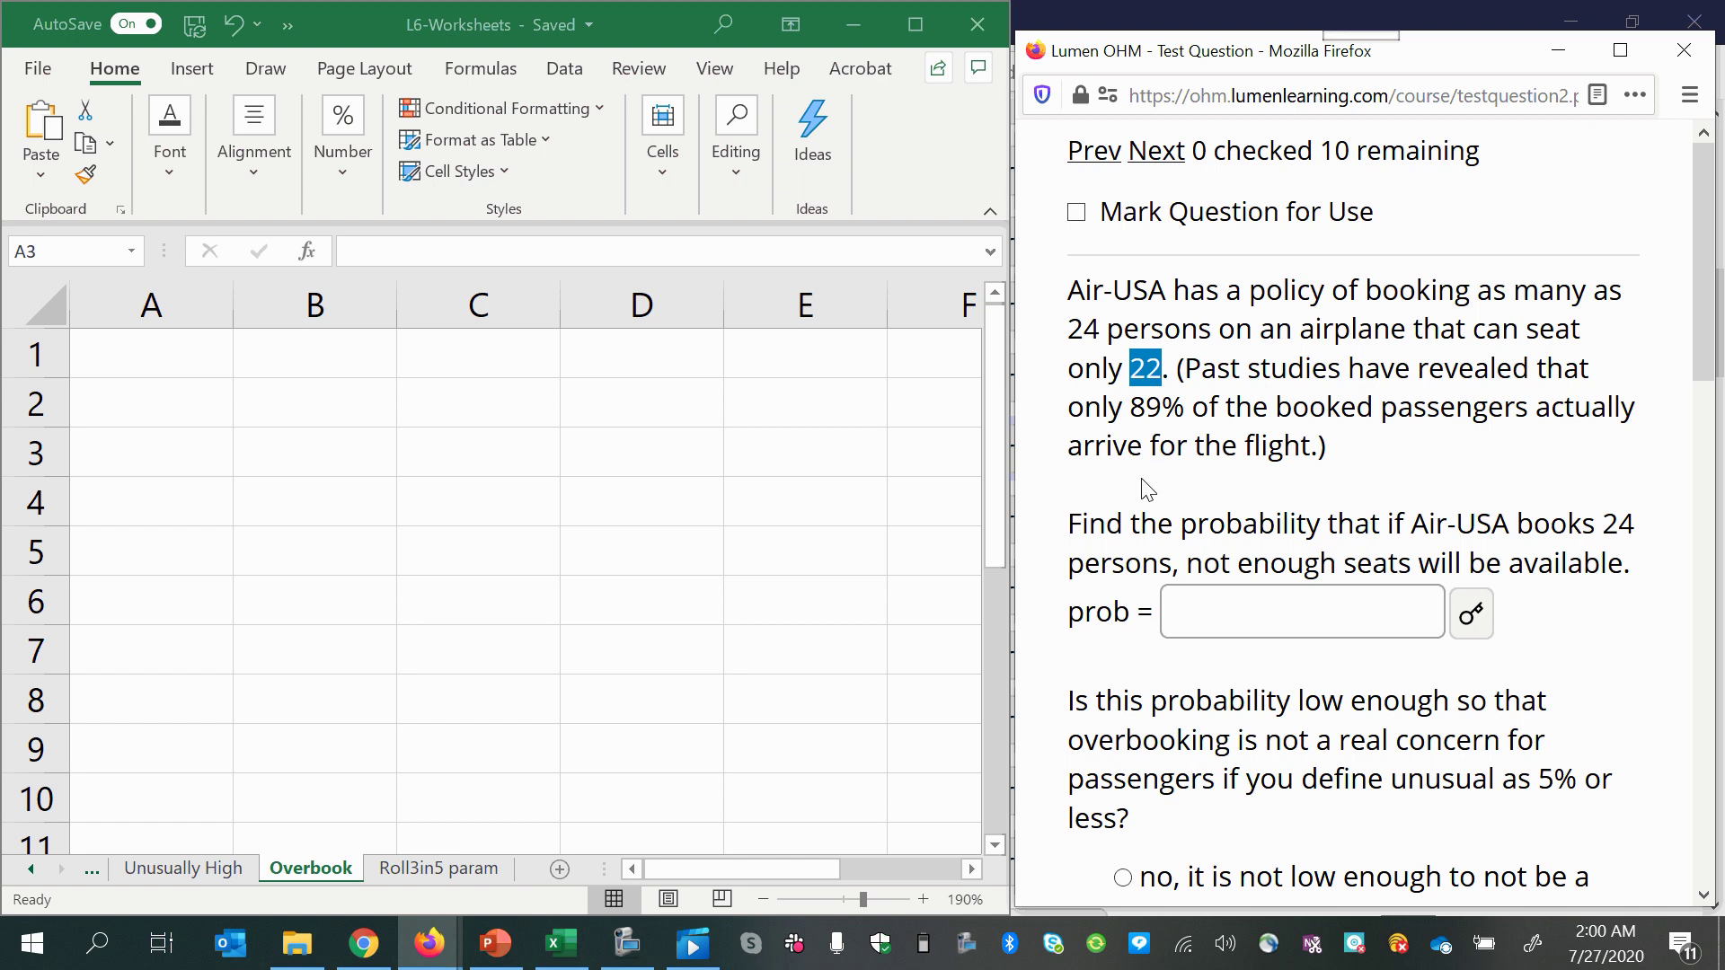
# Step: Write 'P(not enough seats) = P(23 or 24)' in A1 and 'P(23)+P(24)' in A3
pyautogui.click(142, 359)
pyautogui.click(142, 359)
pyautogui.write('P(')
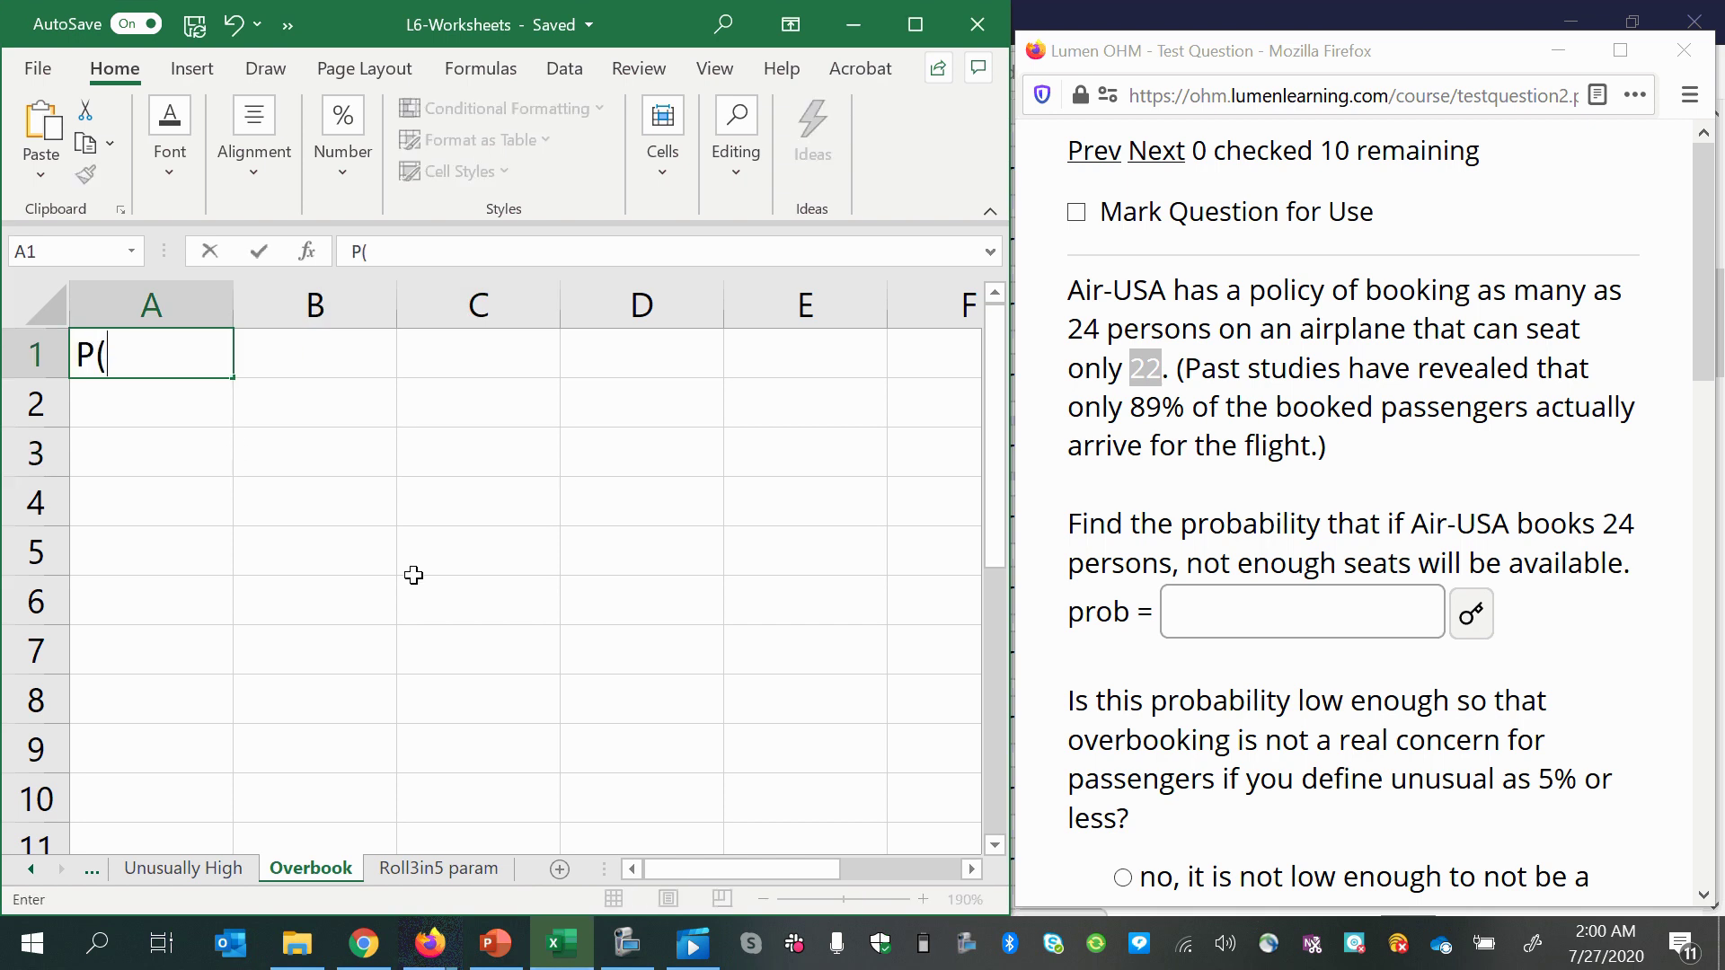
pyautogui.write('overbovero')
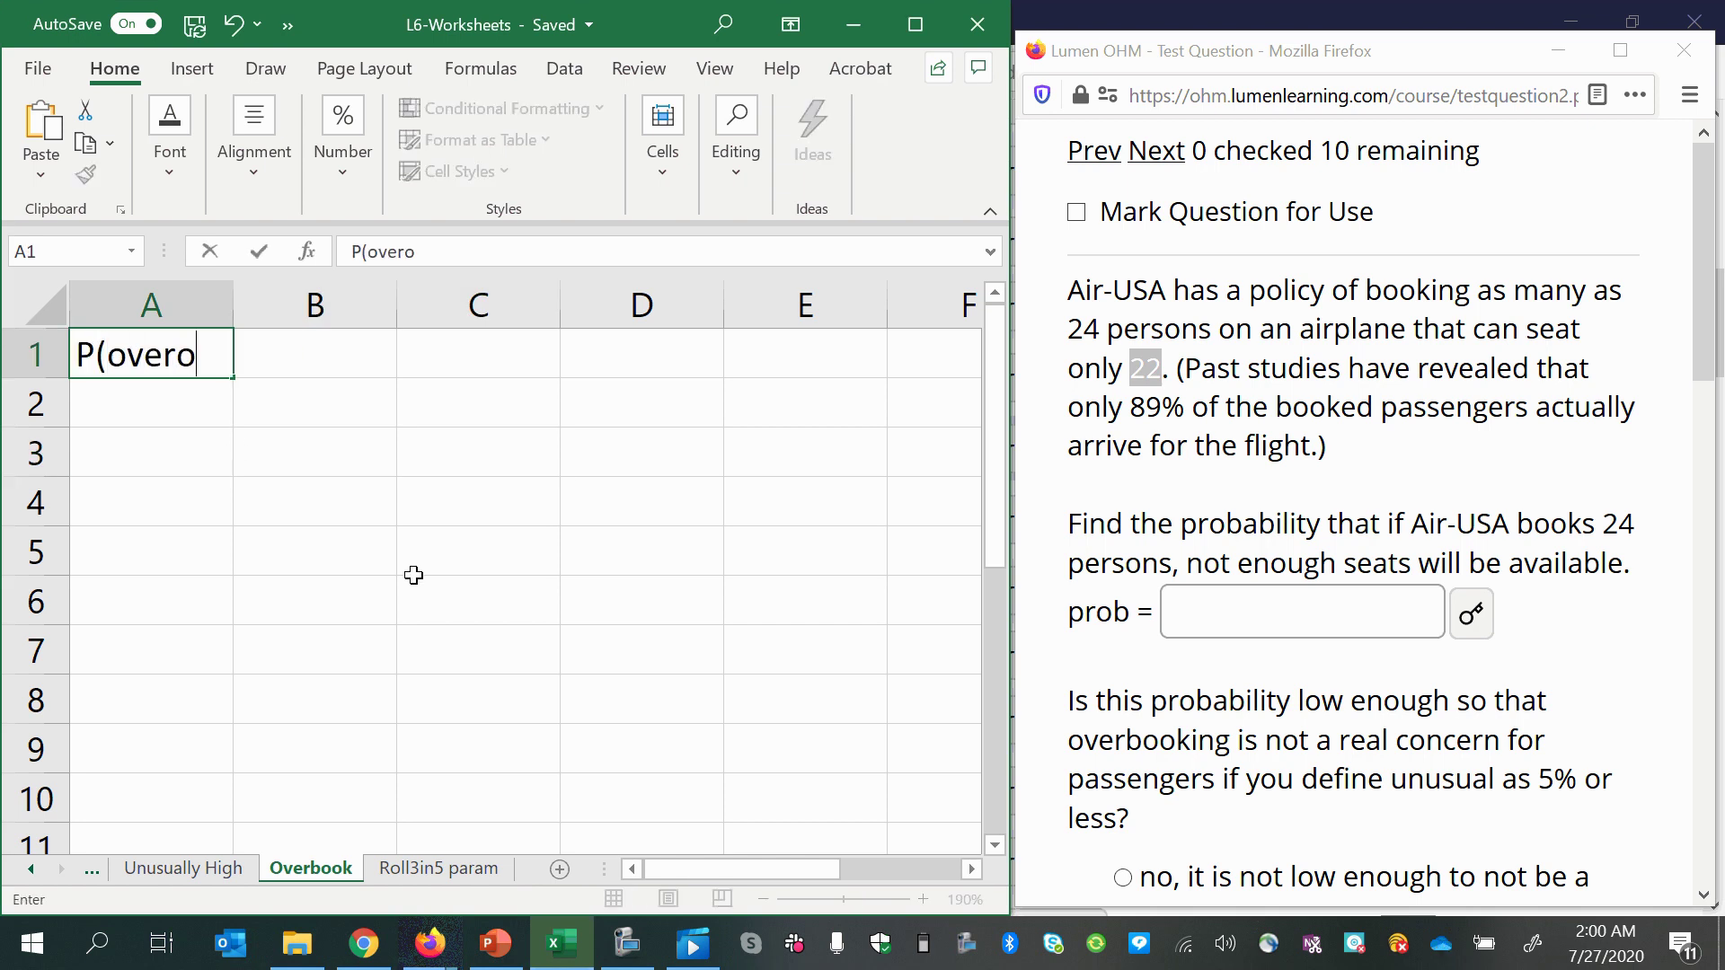
pyautogui.press('BackSpace')
pyautogui.write('book')
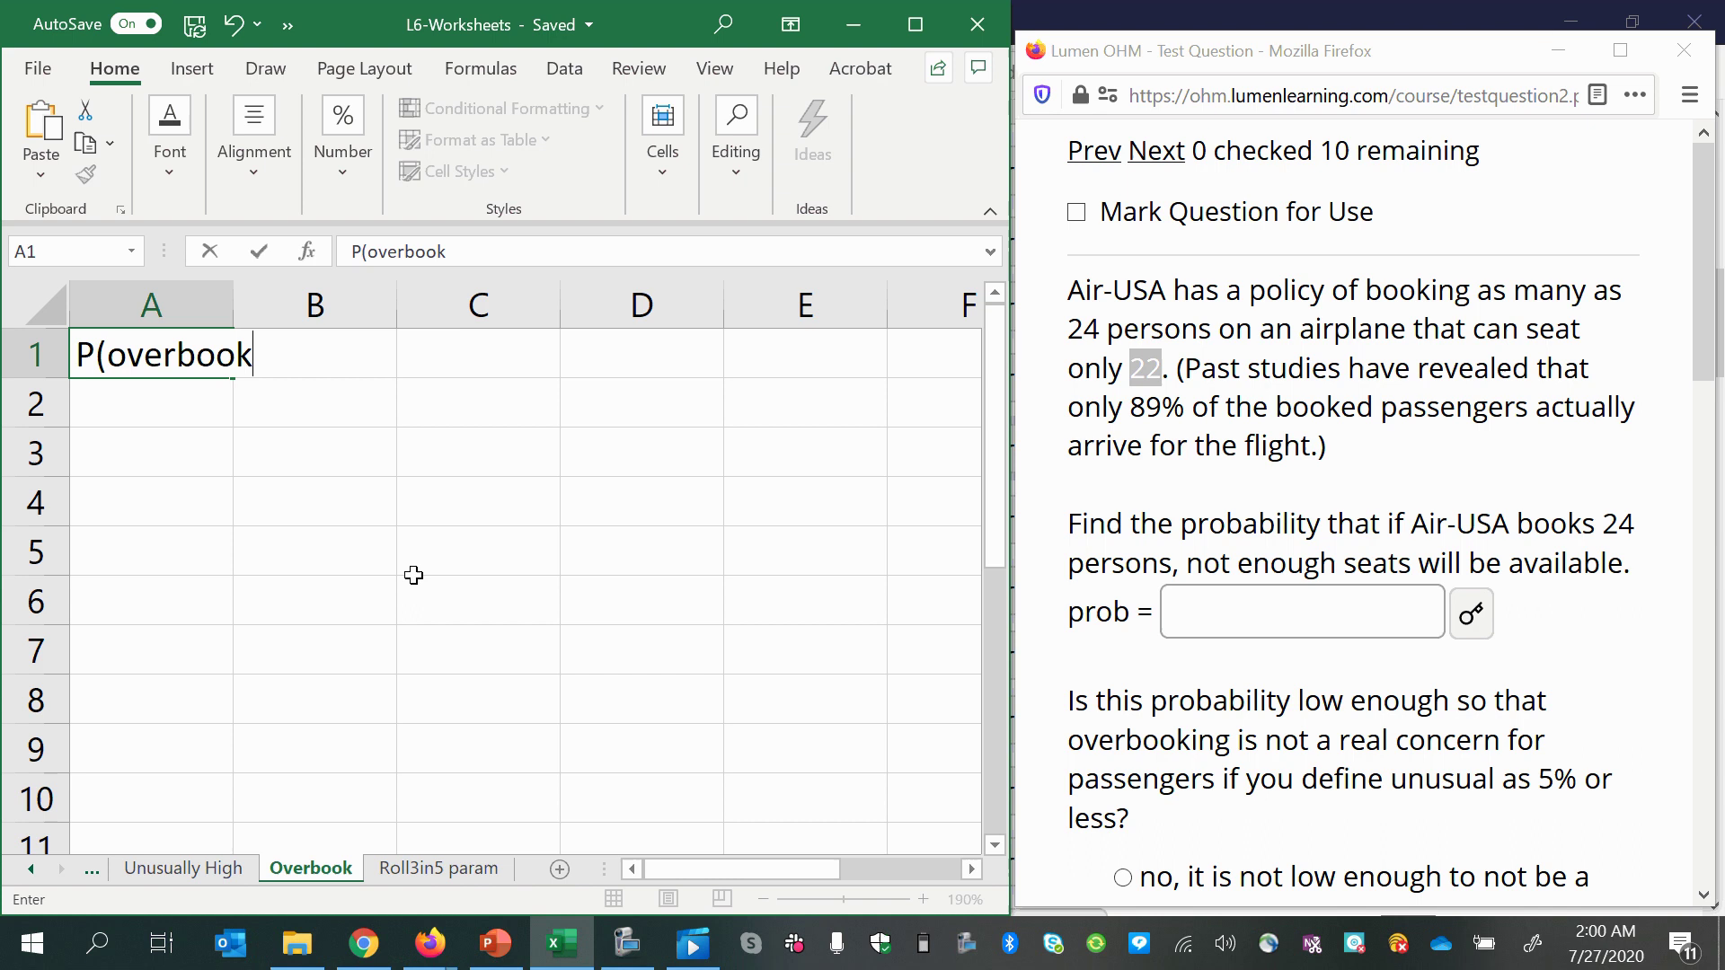
pyautogui.press('BackSpace')
pyautogui.press('BackSpace')
pyautogui.press('BackSpace')
pyautogui.press('BackSpace')
pyautogui.press('BackSpace')
pyautogui.press('BackSpace')
pyautogui.press('BackSpace')
pyautogui.press('BackSpace')
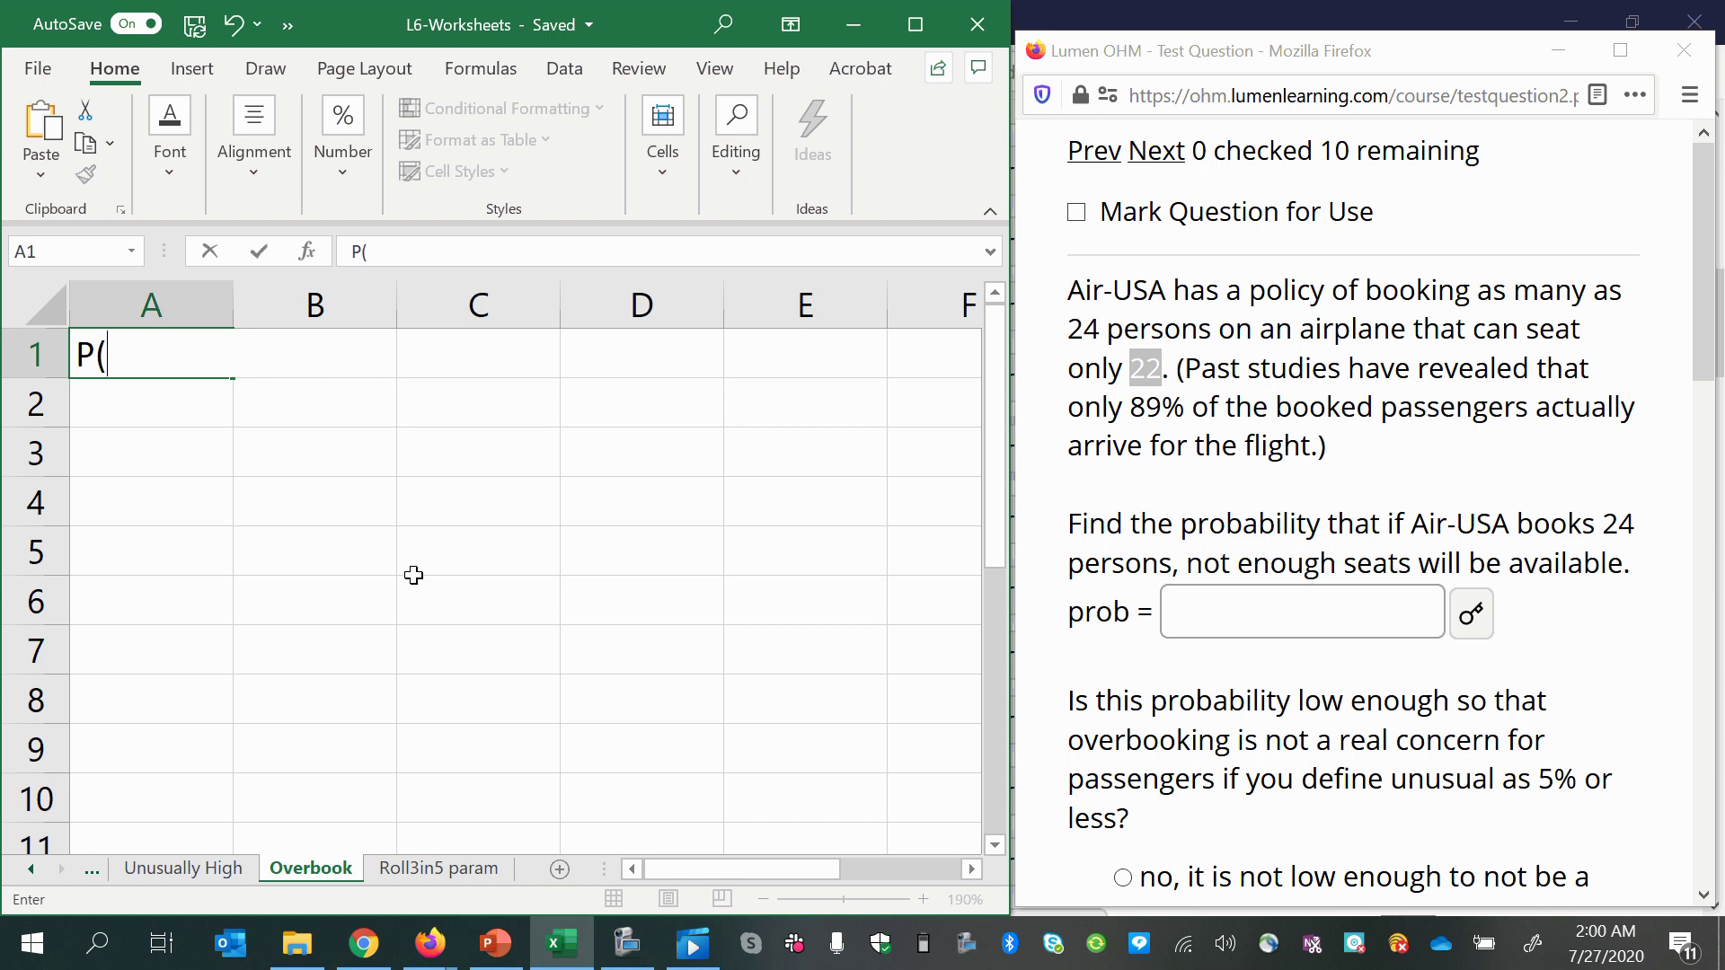
pyautogui.write('not enoughg')
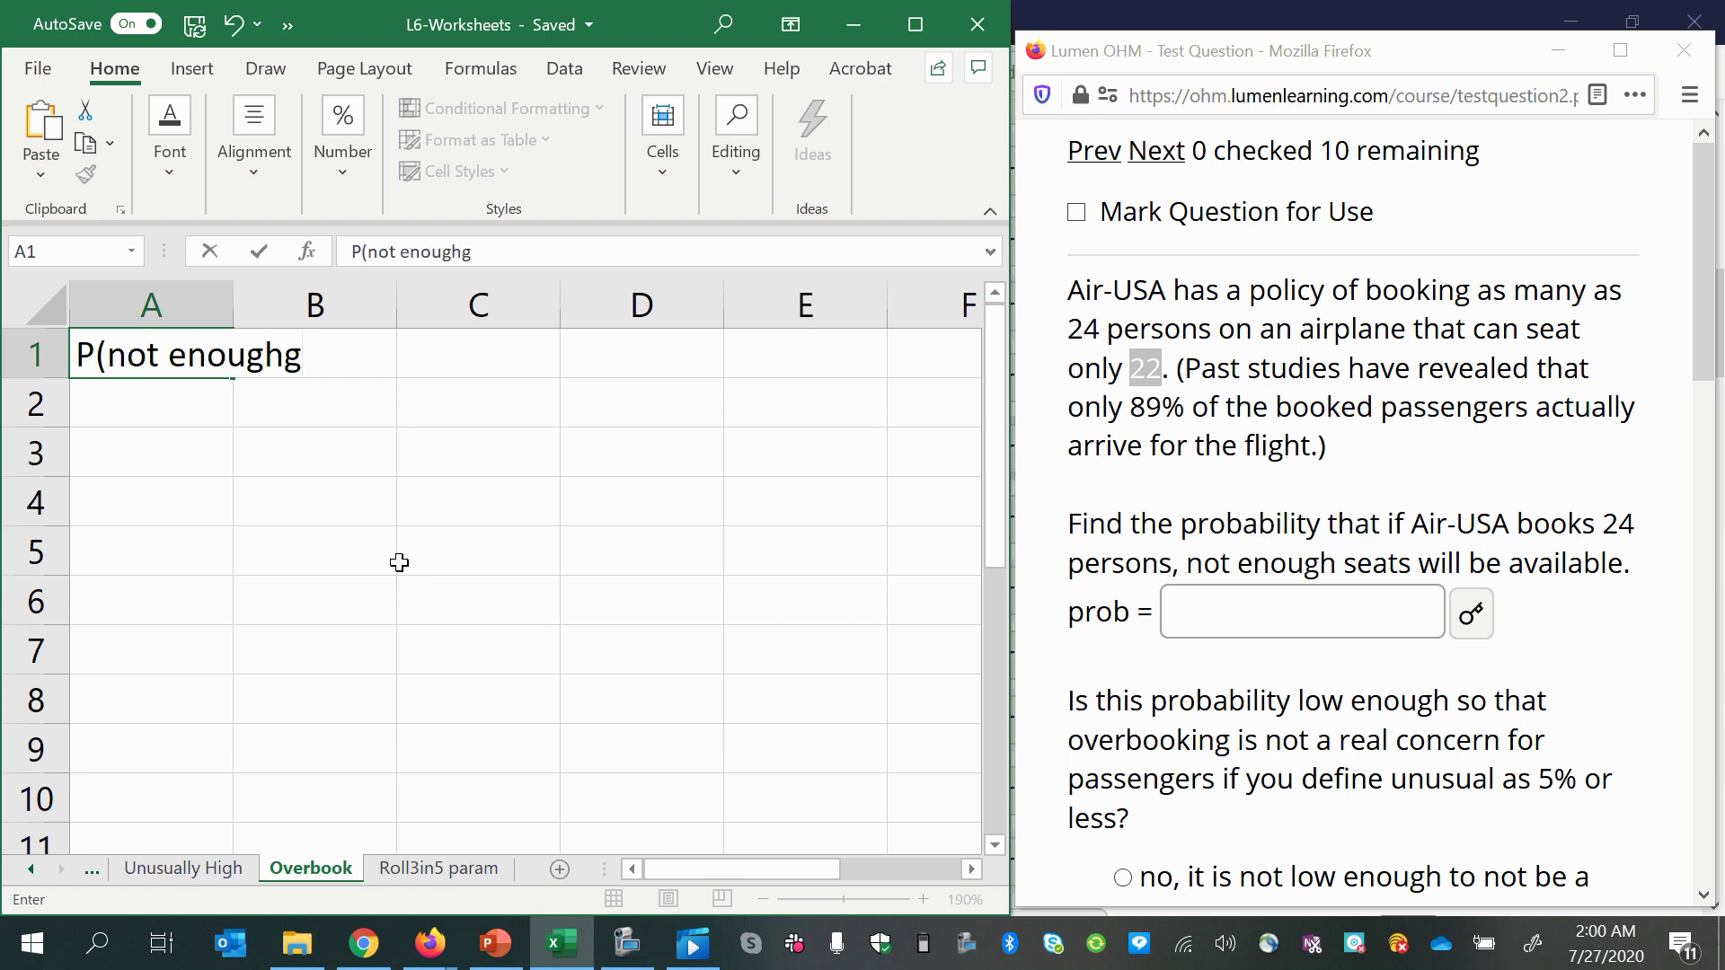
pyautogui.press('BackSpace')
pyautogui.write('seats) = ')
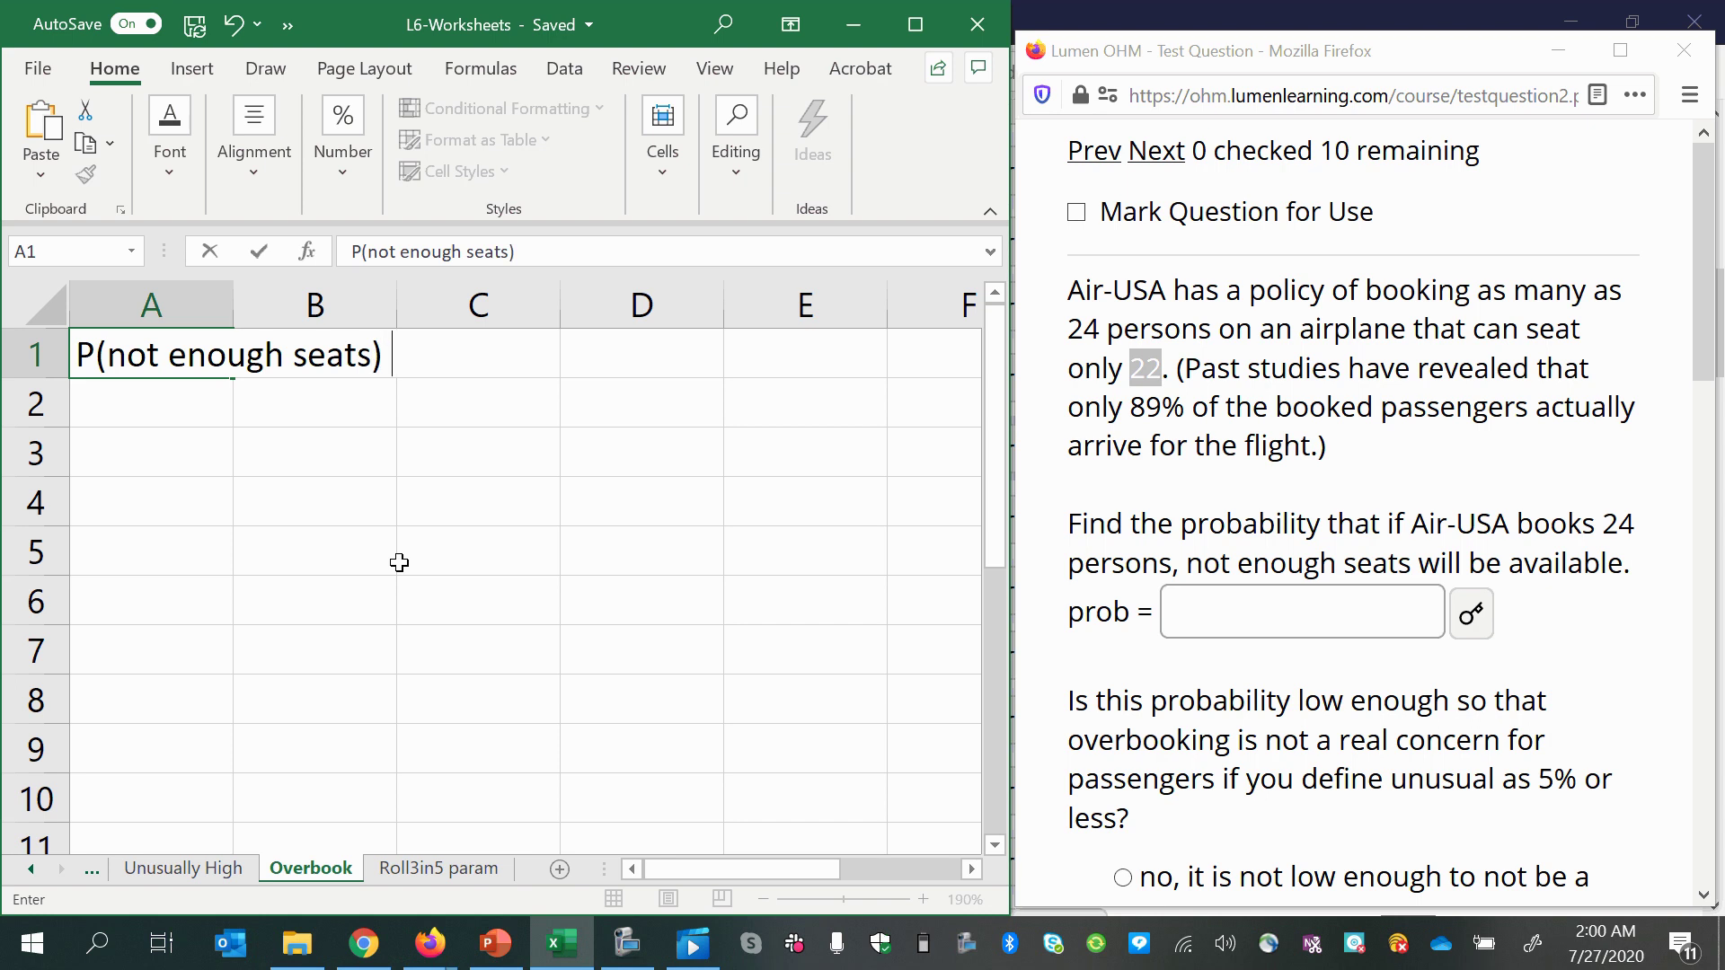
pyautogui.write('P(22 or')
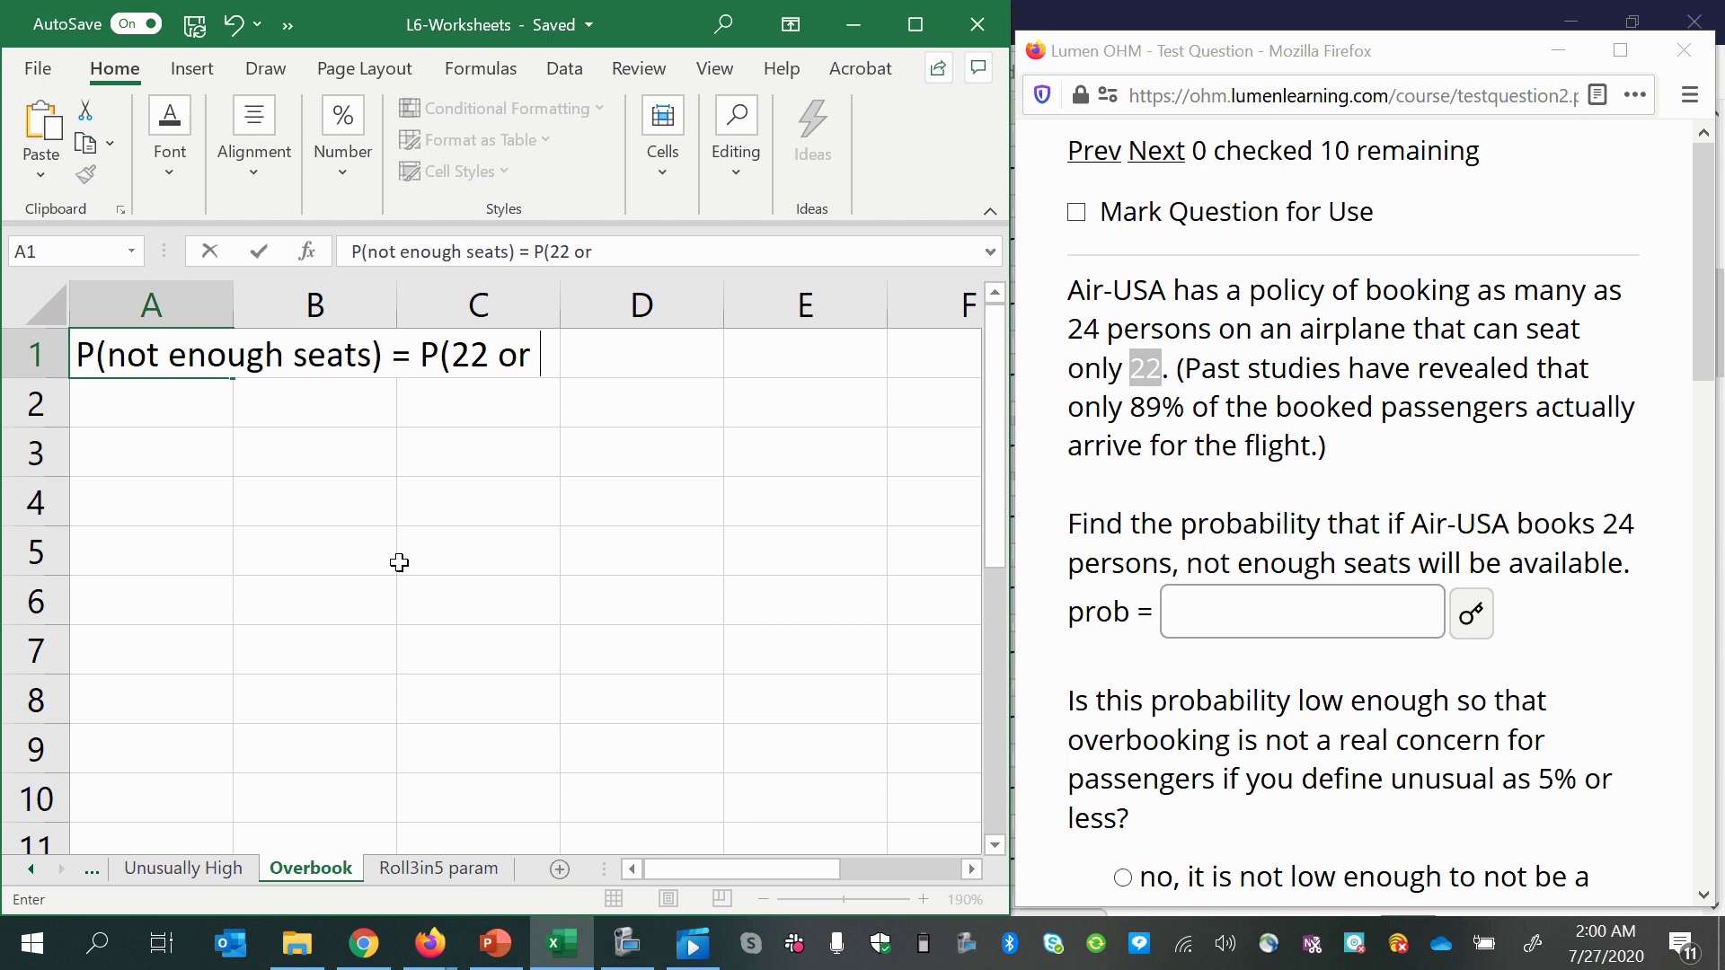
pyautogui.press('BackSpace')
pyautogui.press('BackSpace')
pyautogui.press('BackSpace')
pyautogui.press('BackSpace')
pyautogui.write('3 or 24)')
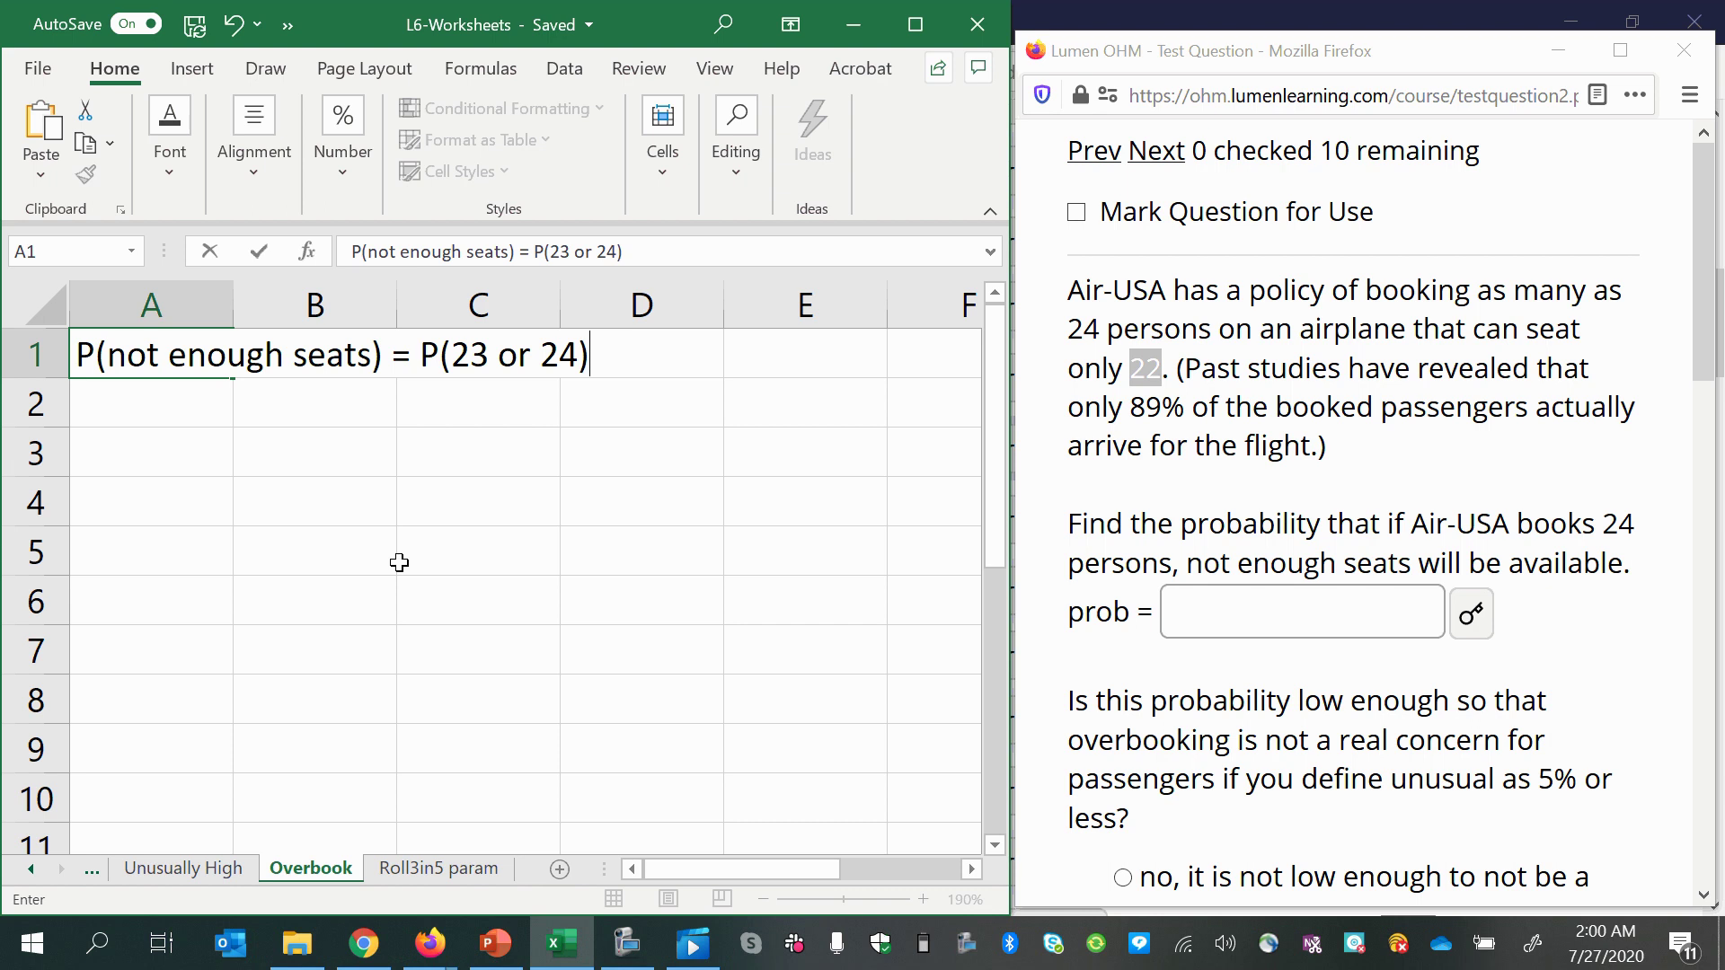
pyautogui.press('Return')
pyautogui.press('Return')
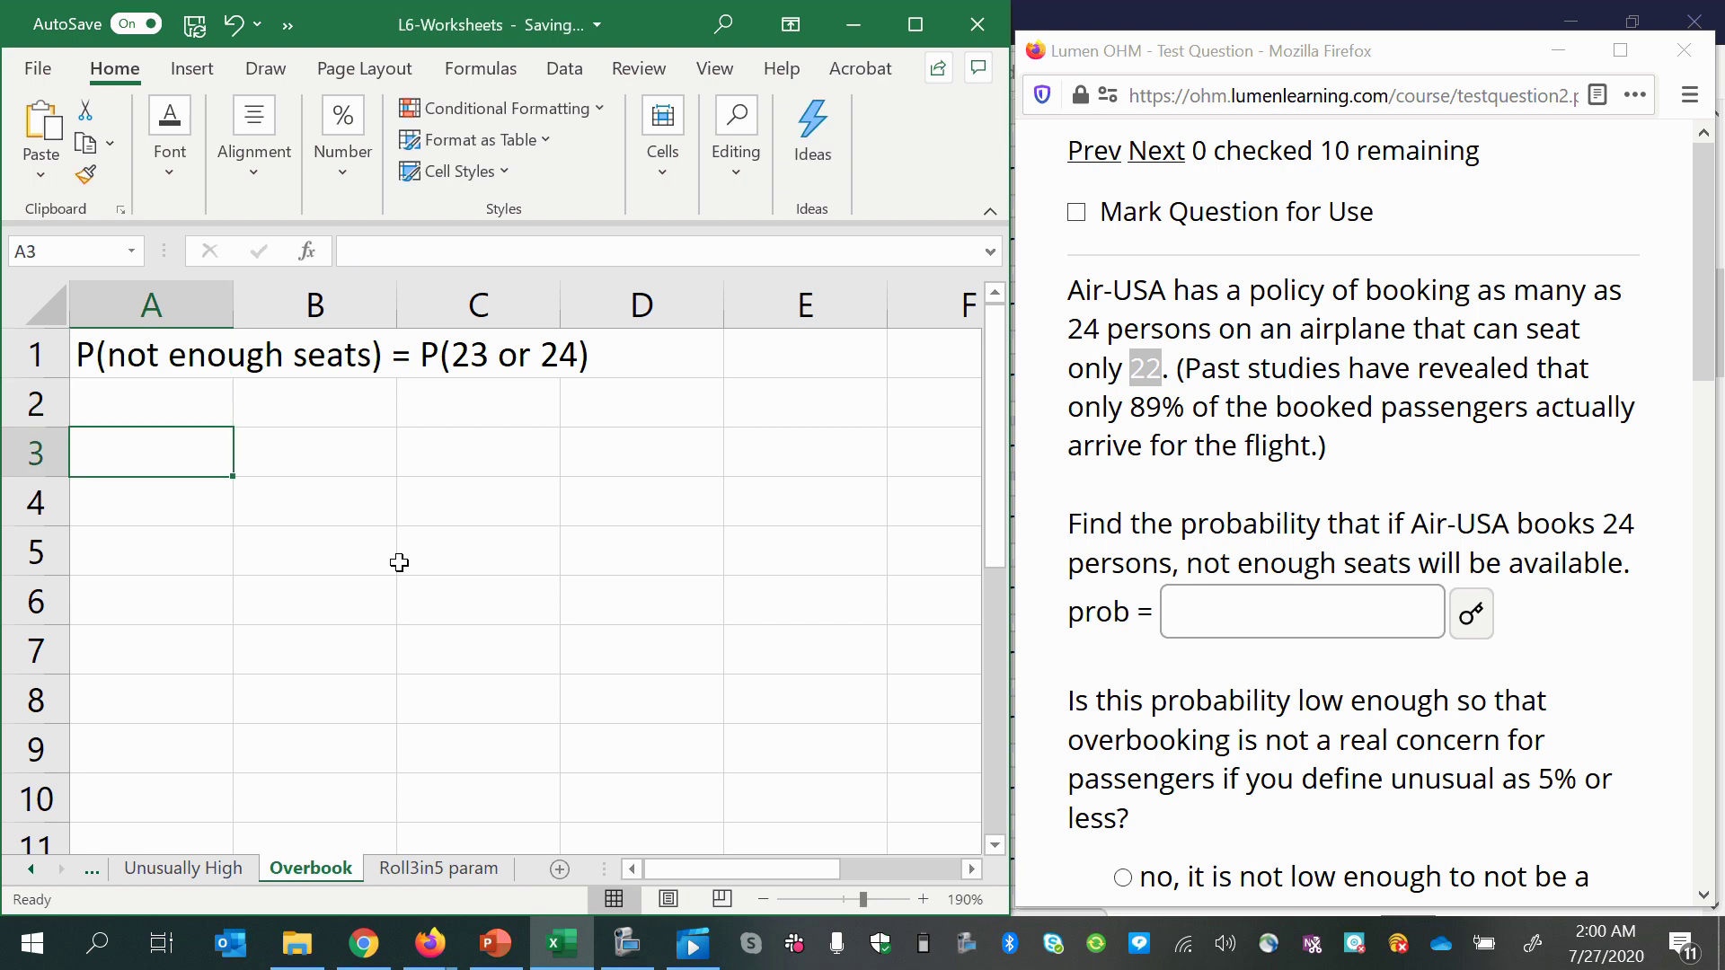
pyautogui.write('P')
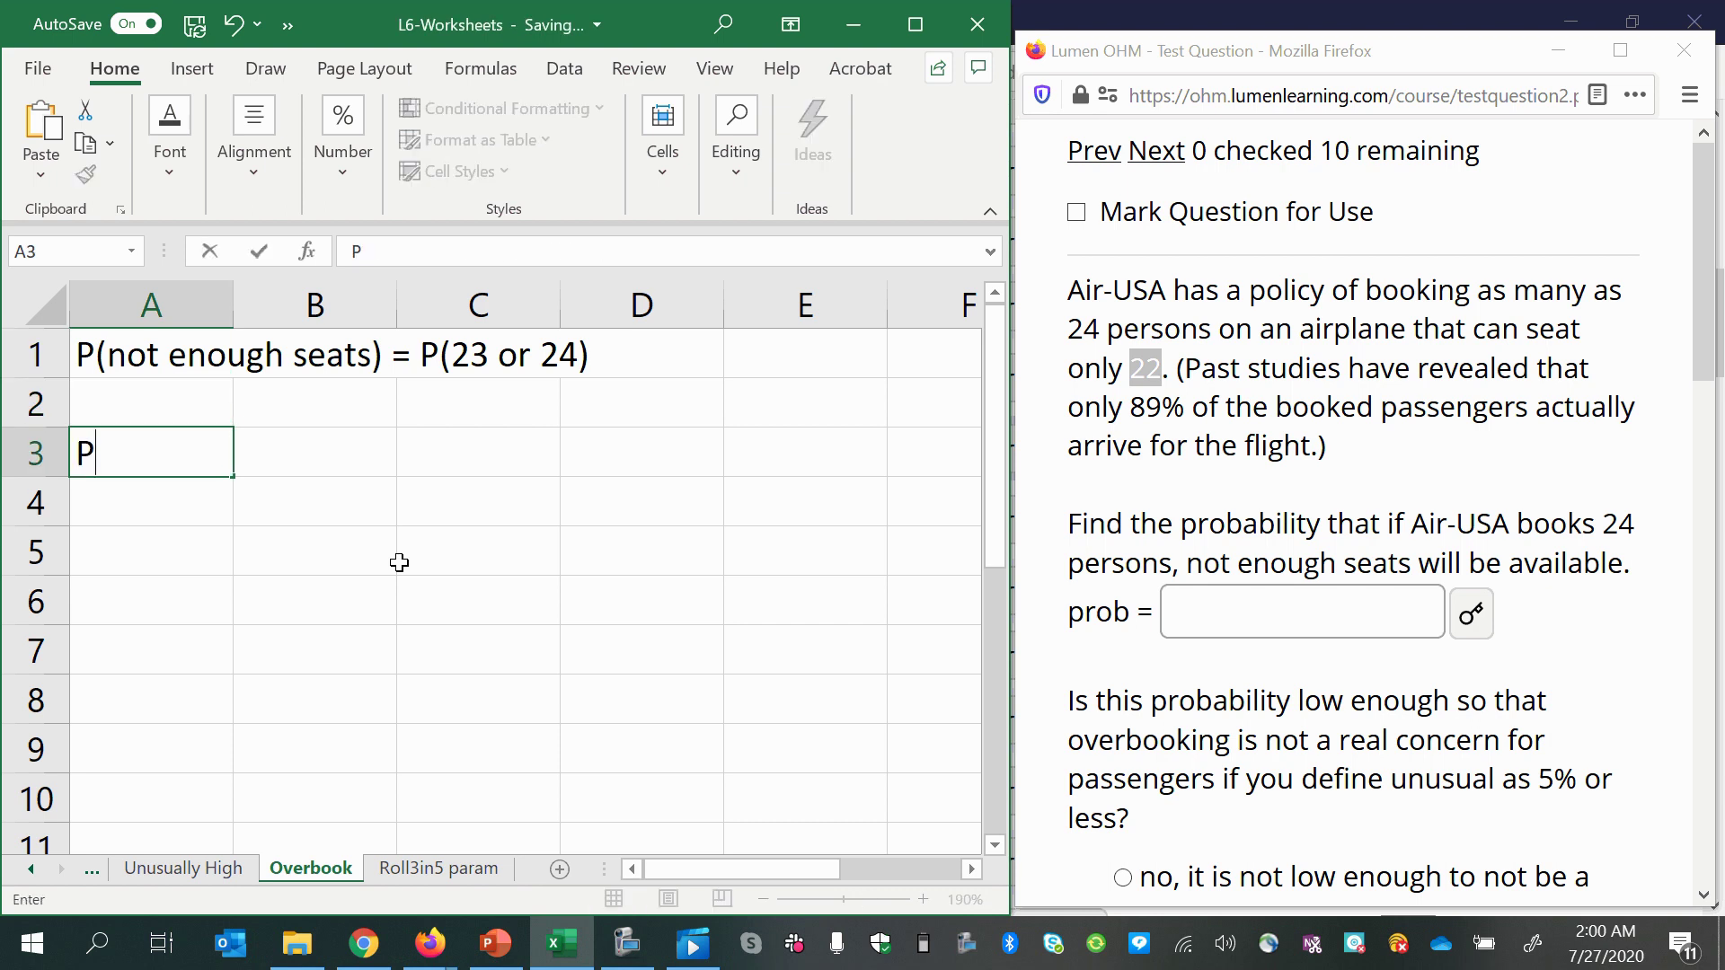
pyautogui.write('(23)')
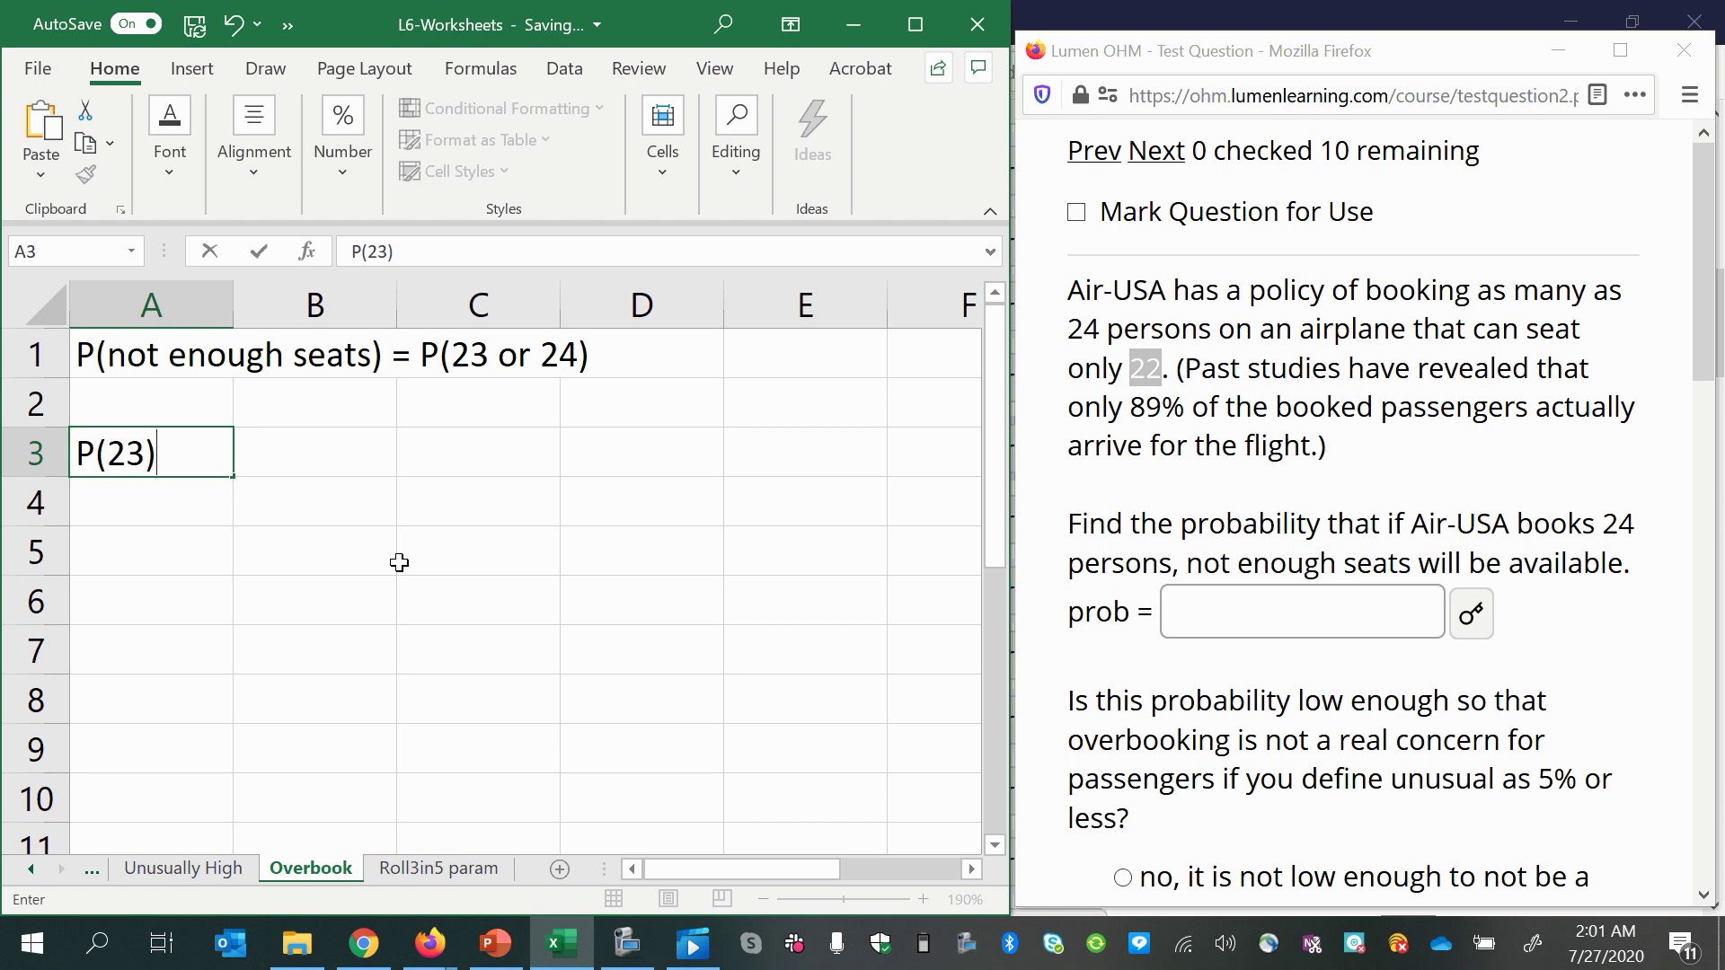
pyautogui.write('+P(24')
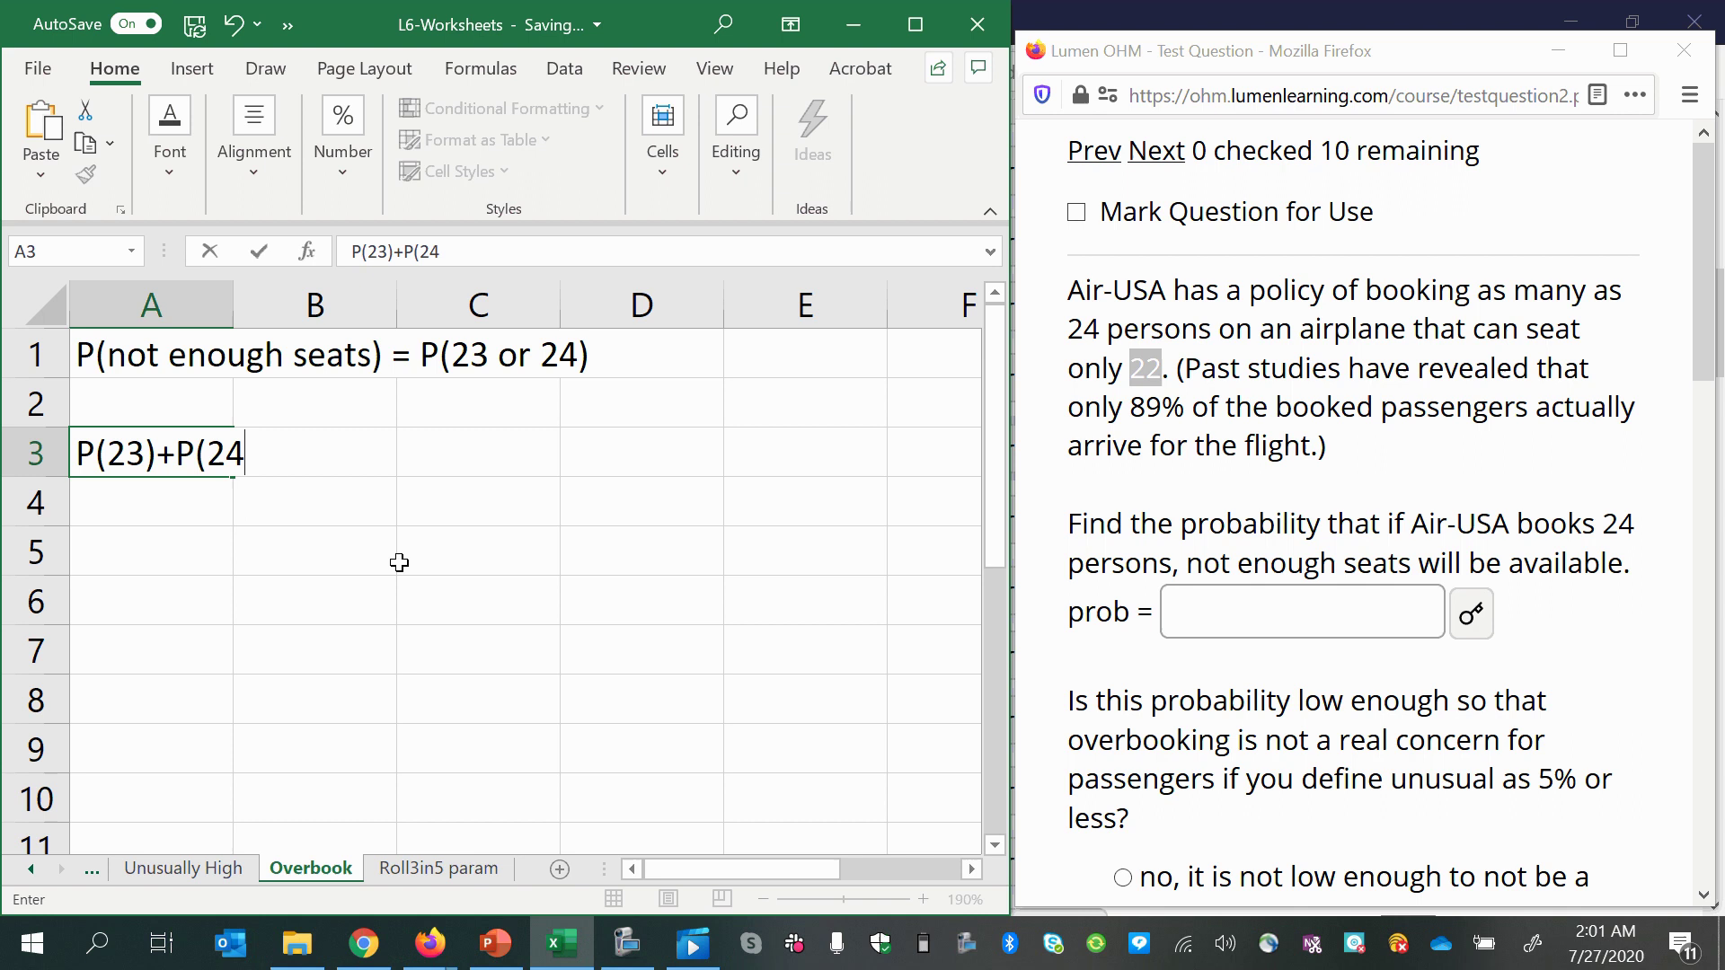
pyautogui.write(')')
pyautogui.press('Return')
pyautogui.press('Return')
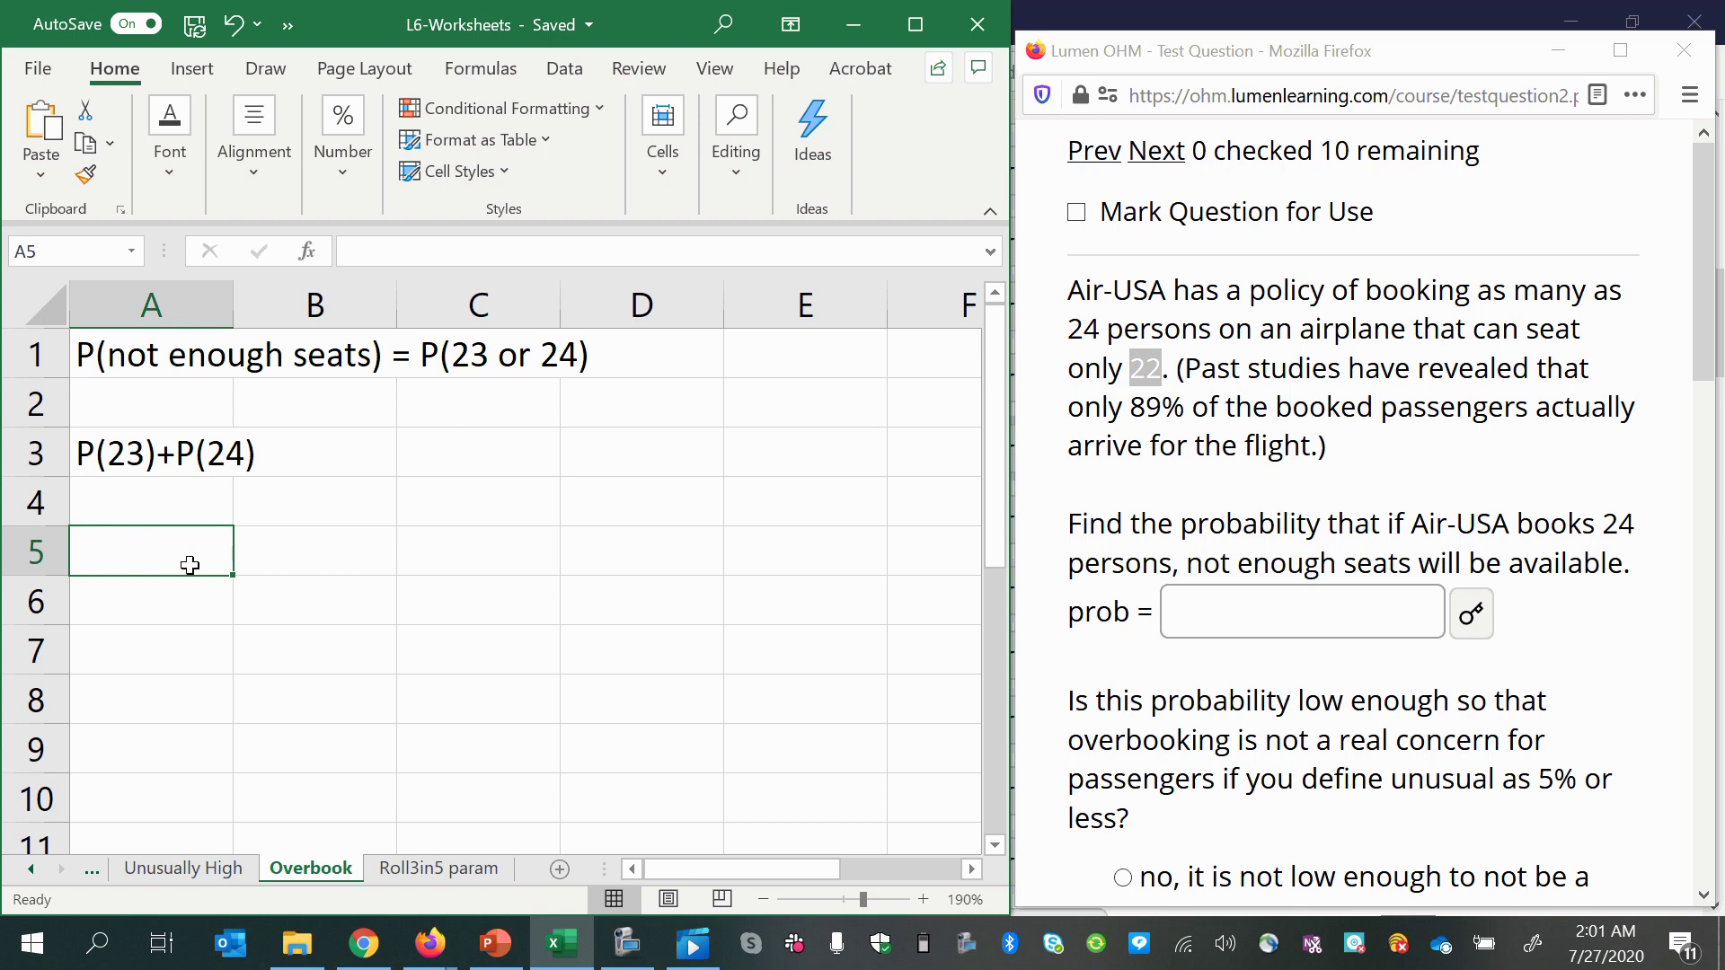
# Step: Create the x and P(x) column headers and move them down to row 8
pyautogui.write('x')
pyautogui.press('Tab')
pyautogui.write('P')
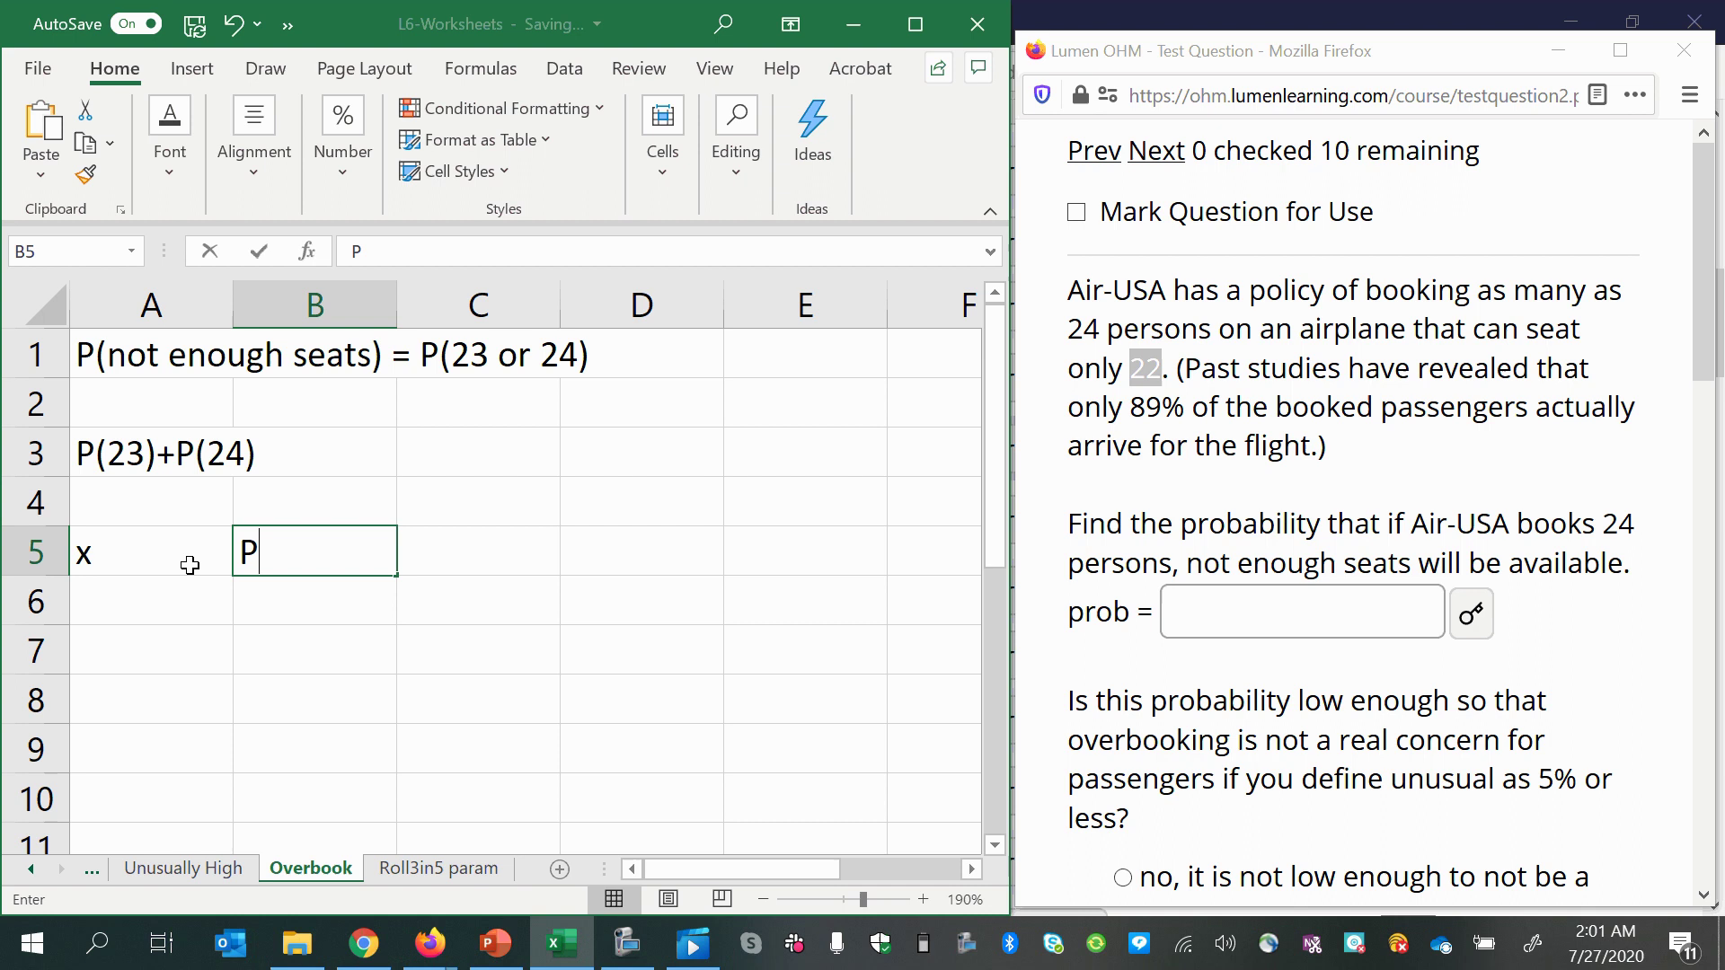
pyautogui.write('(x)')
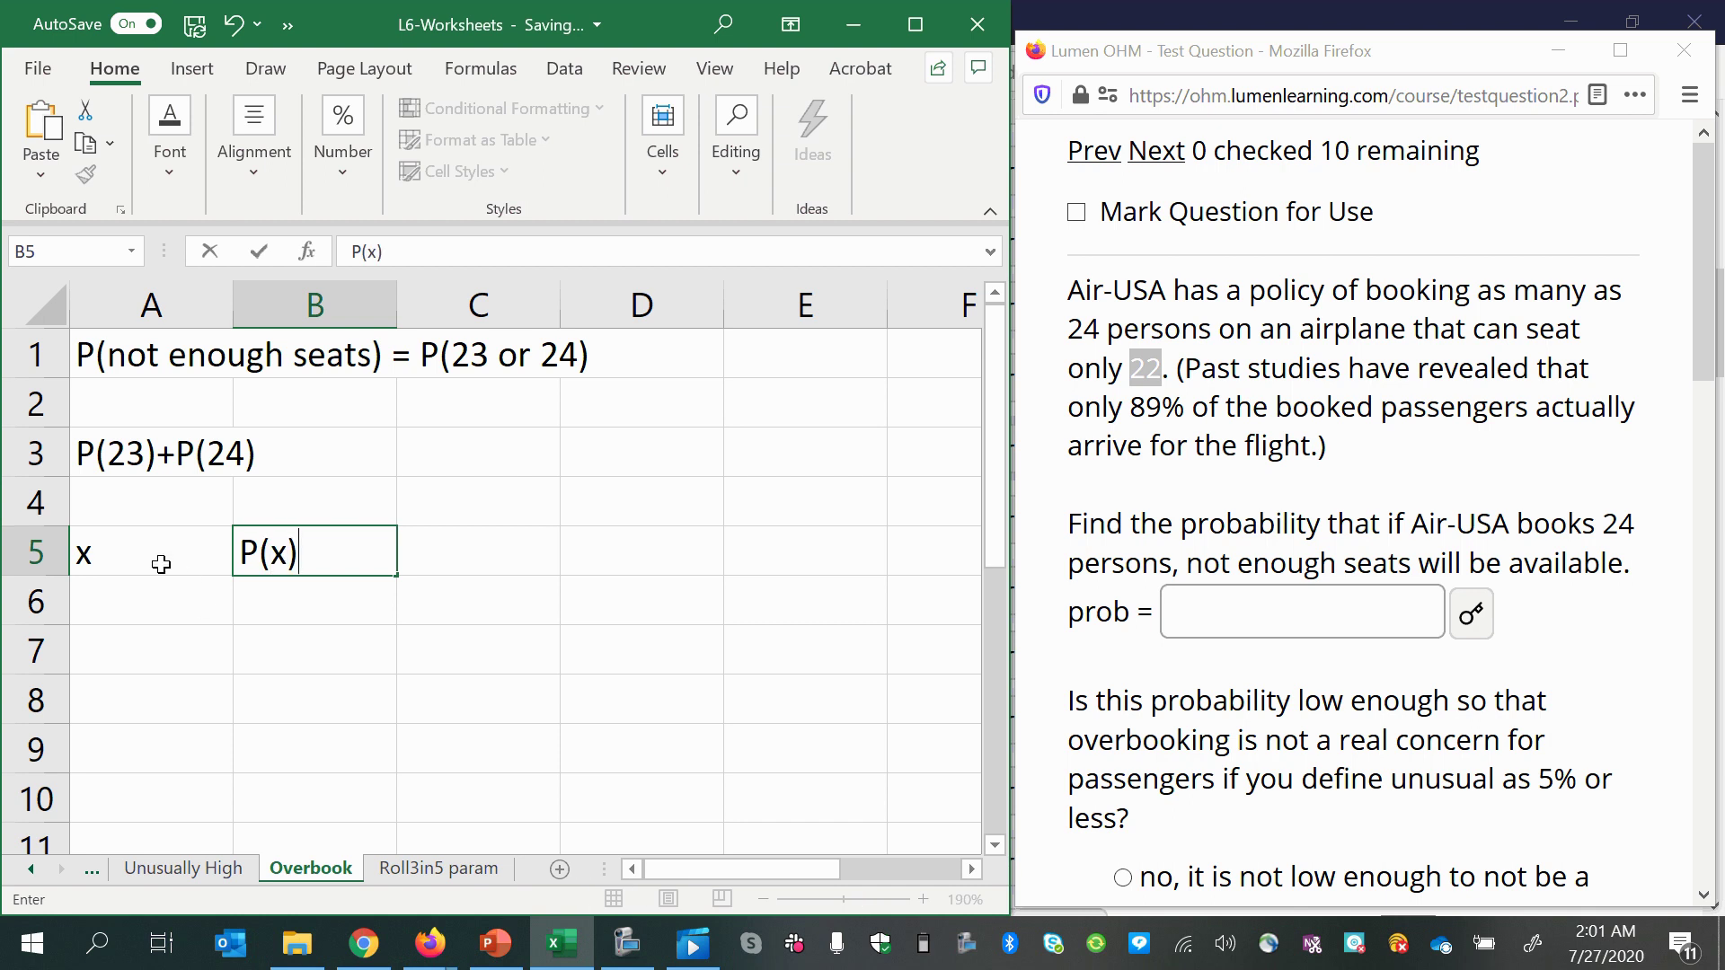
pyautogui.moveTo(161, 564); pyautogui.dragTo(308, 696)
pyautogui.click(198, 565)
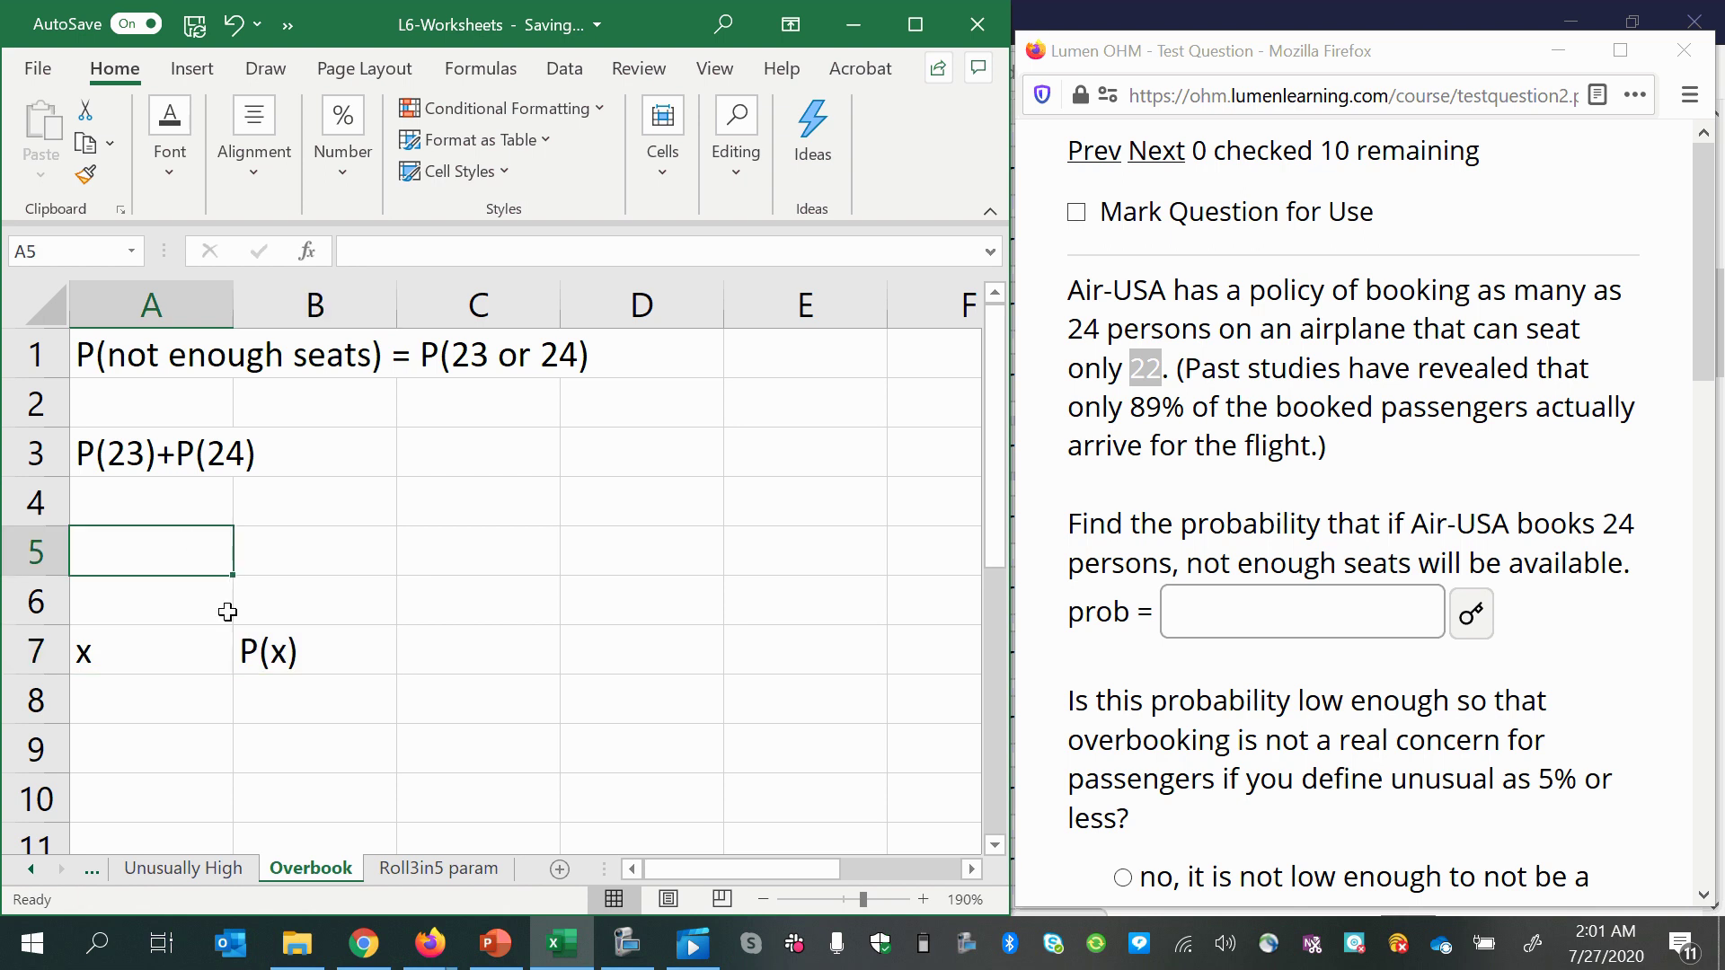
pyautogui.moveTo(135, 647); pyautogui.dragTo(284, 709)
pyautogui.click(190, 762)
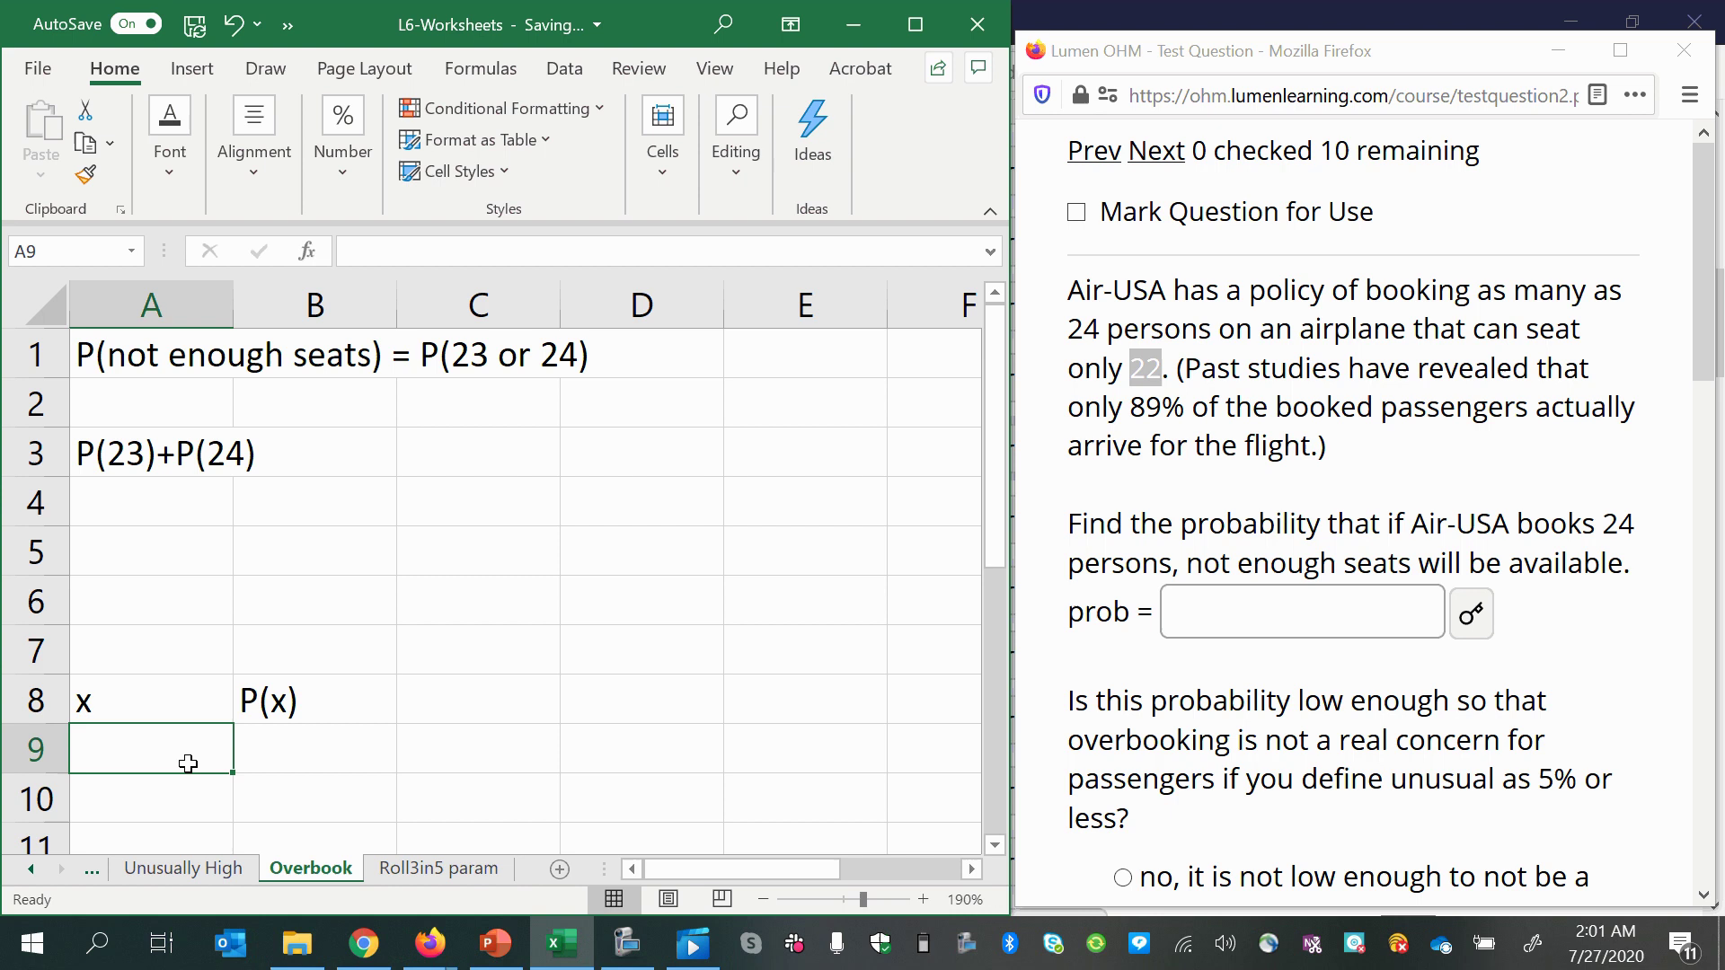
# Step: List the x values 23 and 24 in A9 and A10
pyautogui.write('23')
pyautogui.press('Return')
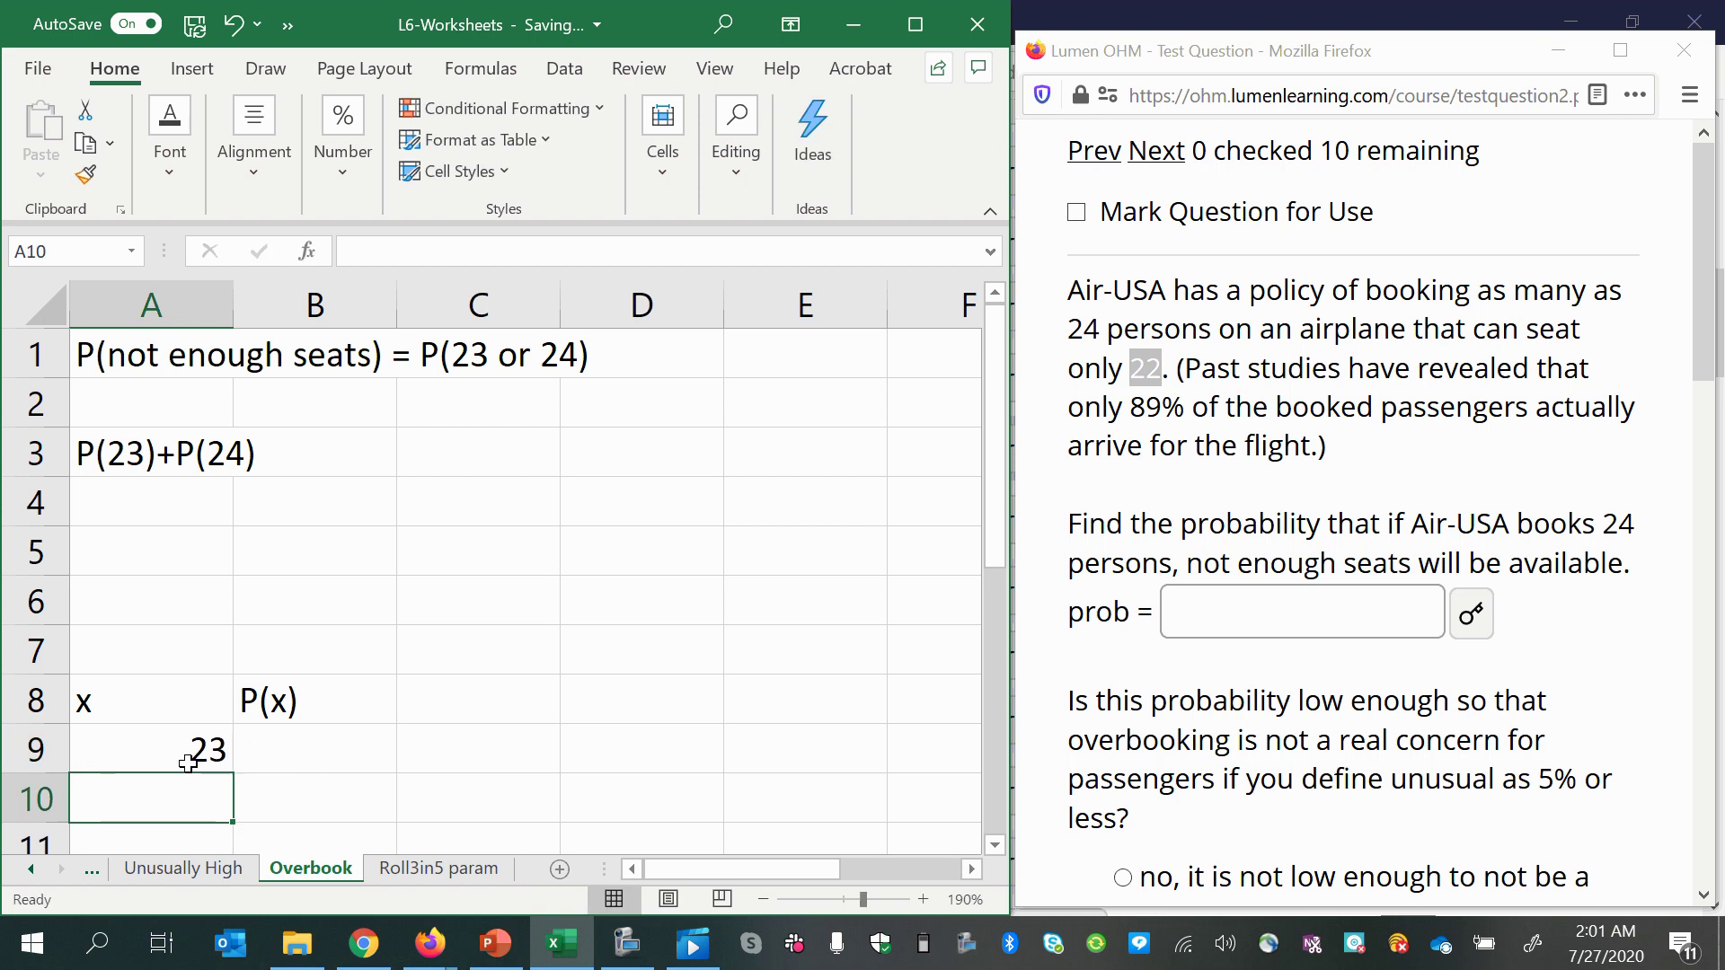
pyautogui.write('24')
pyautogui.press('Return')
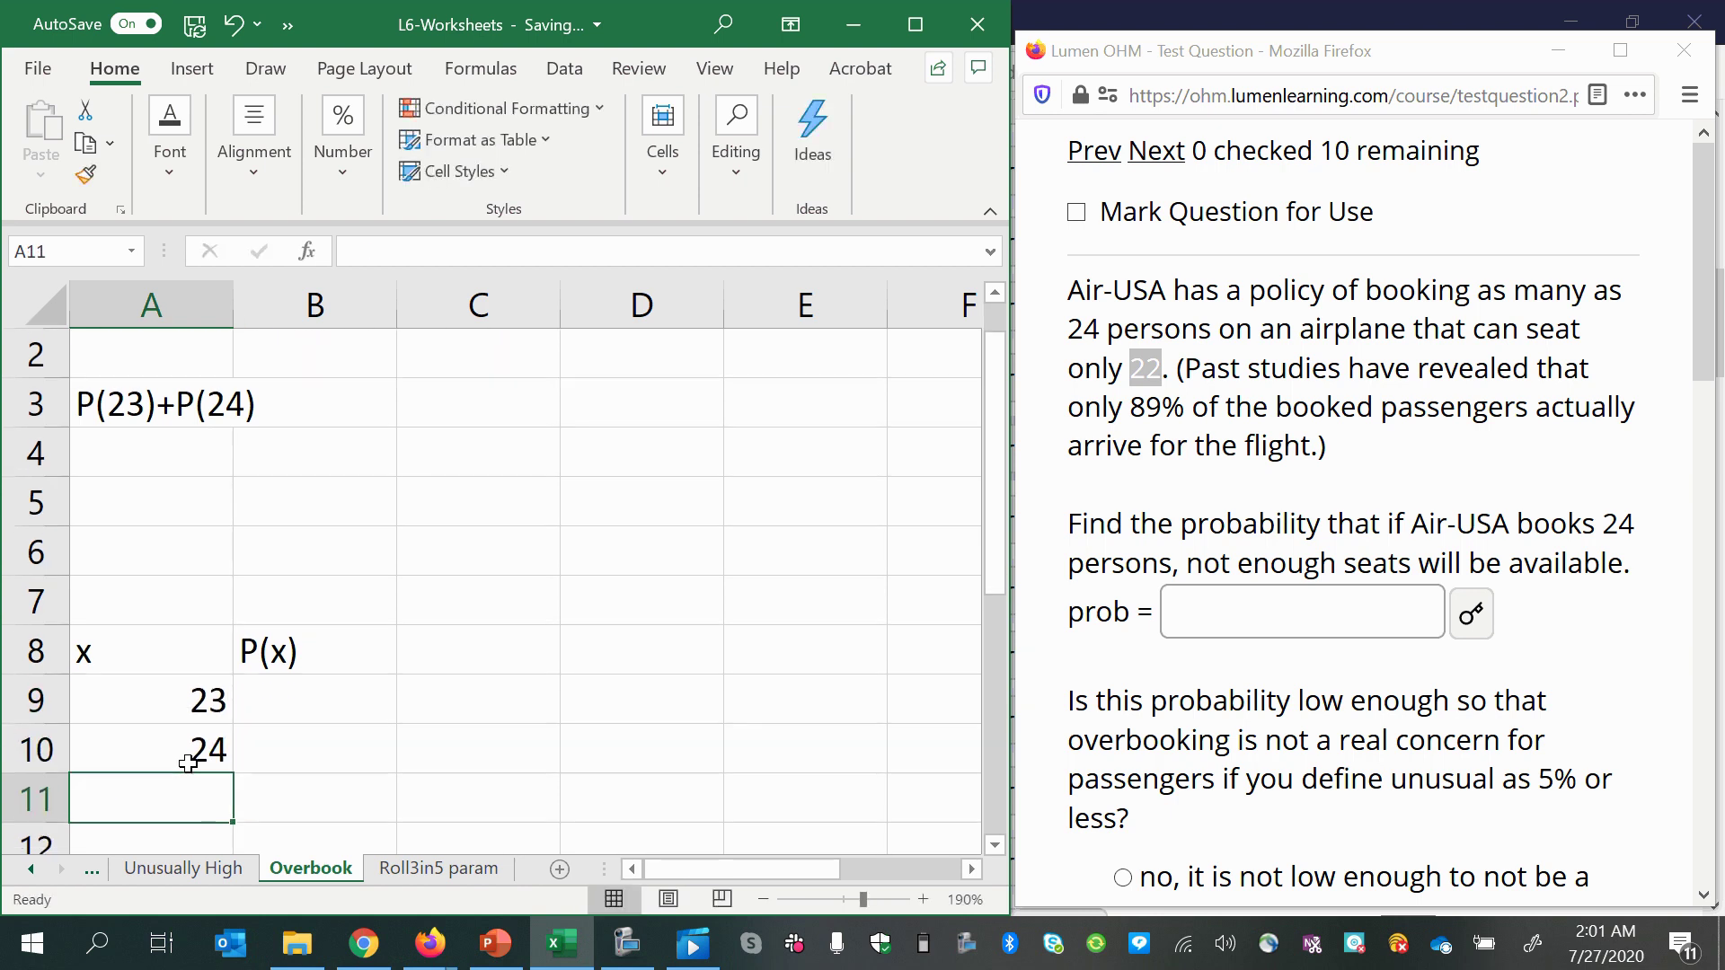
pyautogui.moveTo(138, 643); pyautogui.dragTo(281, 742)
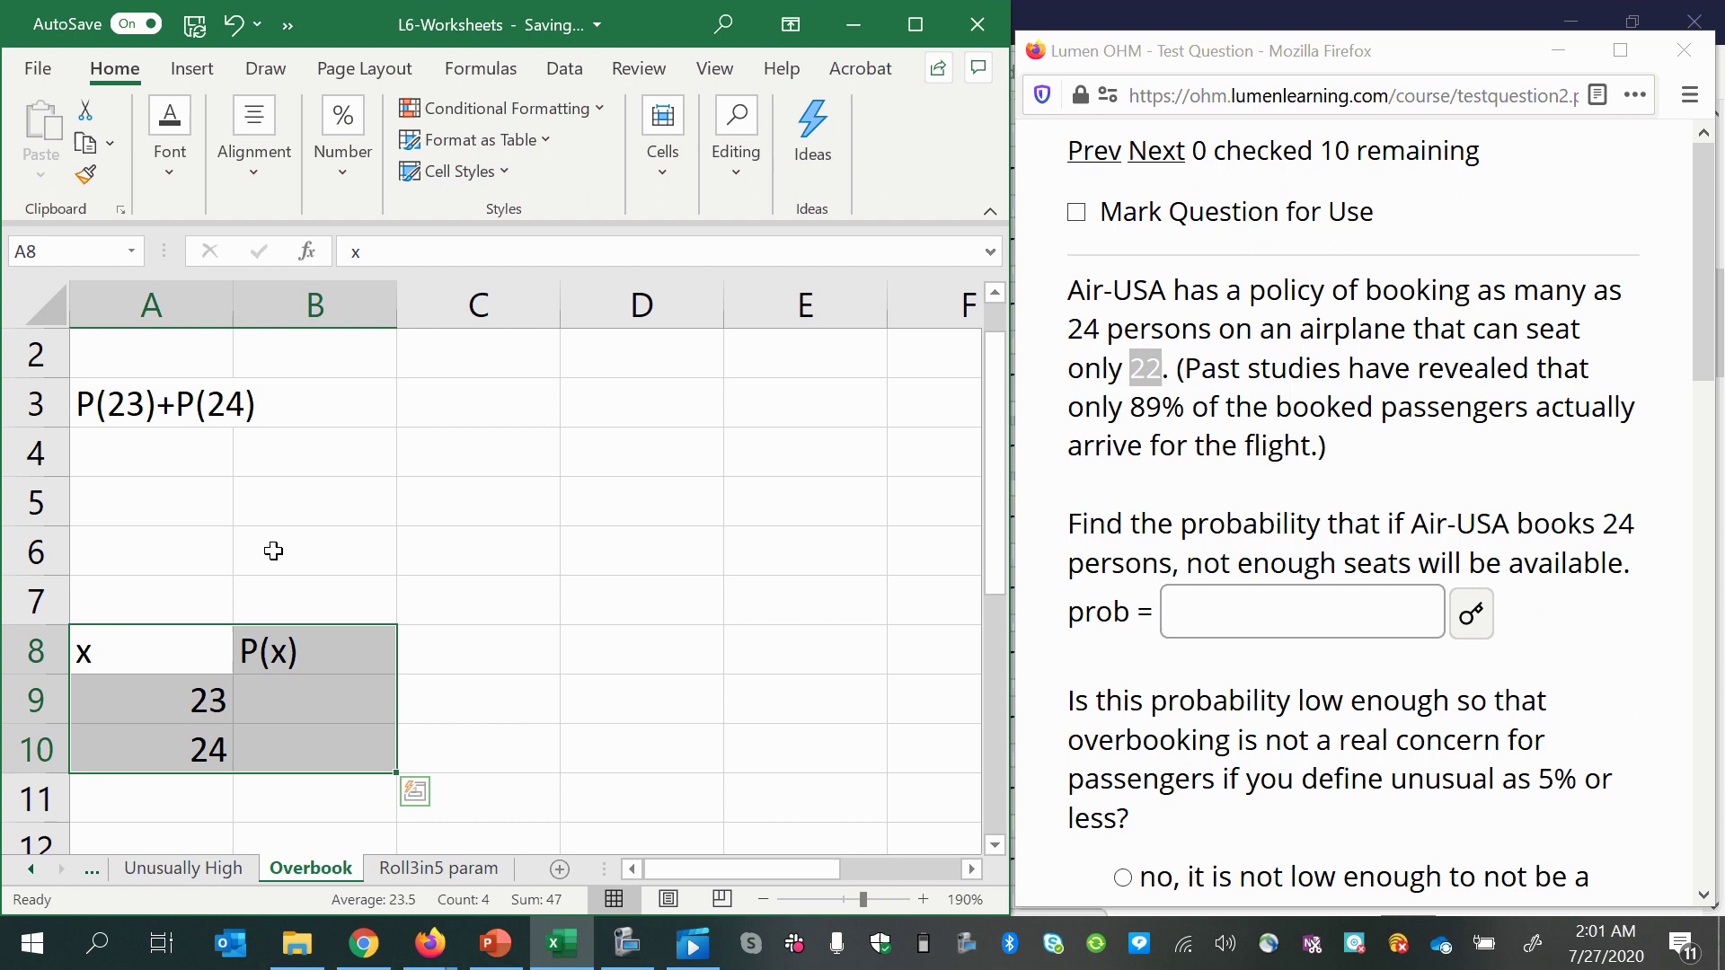
pyautogui.click(162, 492)
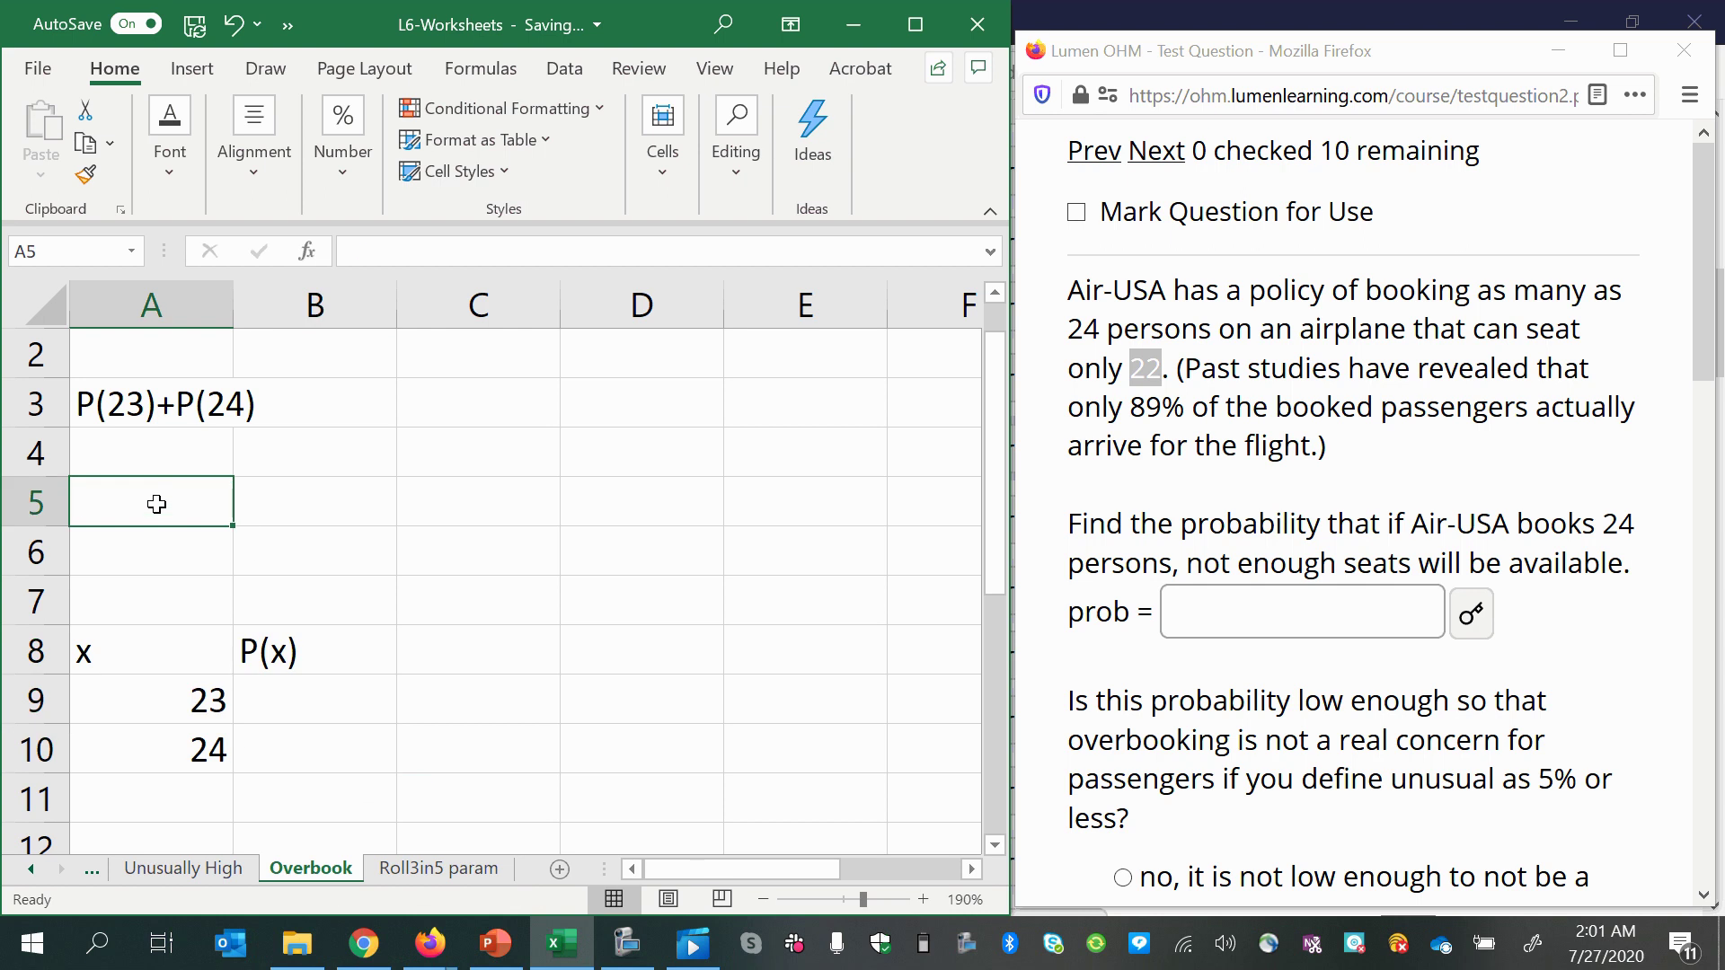
# Step: Label A5:C5 with the parameter headers n, p and q
pyautogui.write('n')
pyautogui.press('Return')
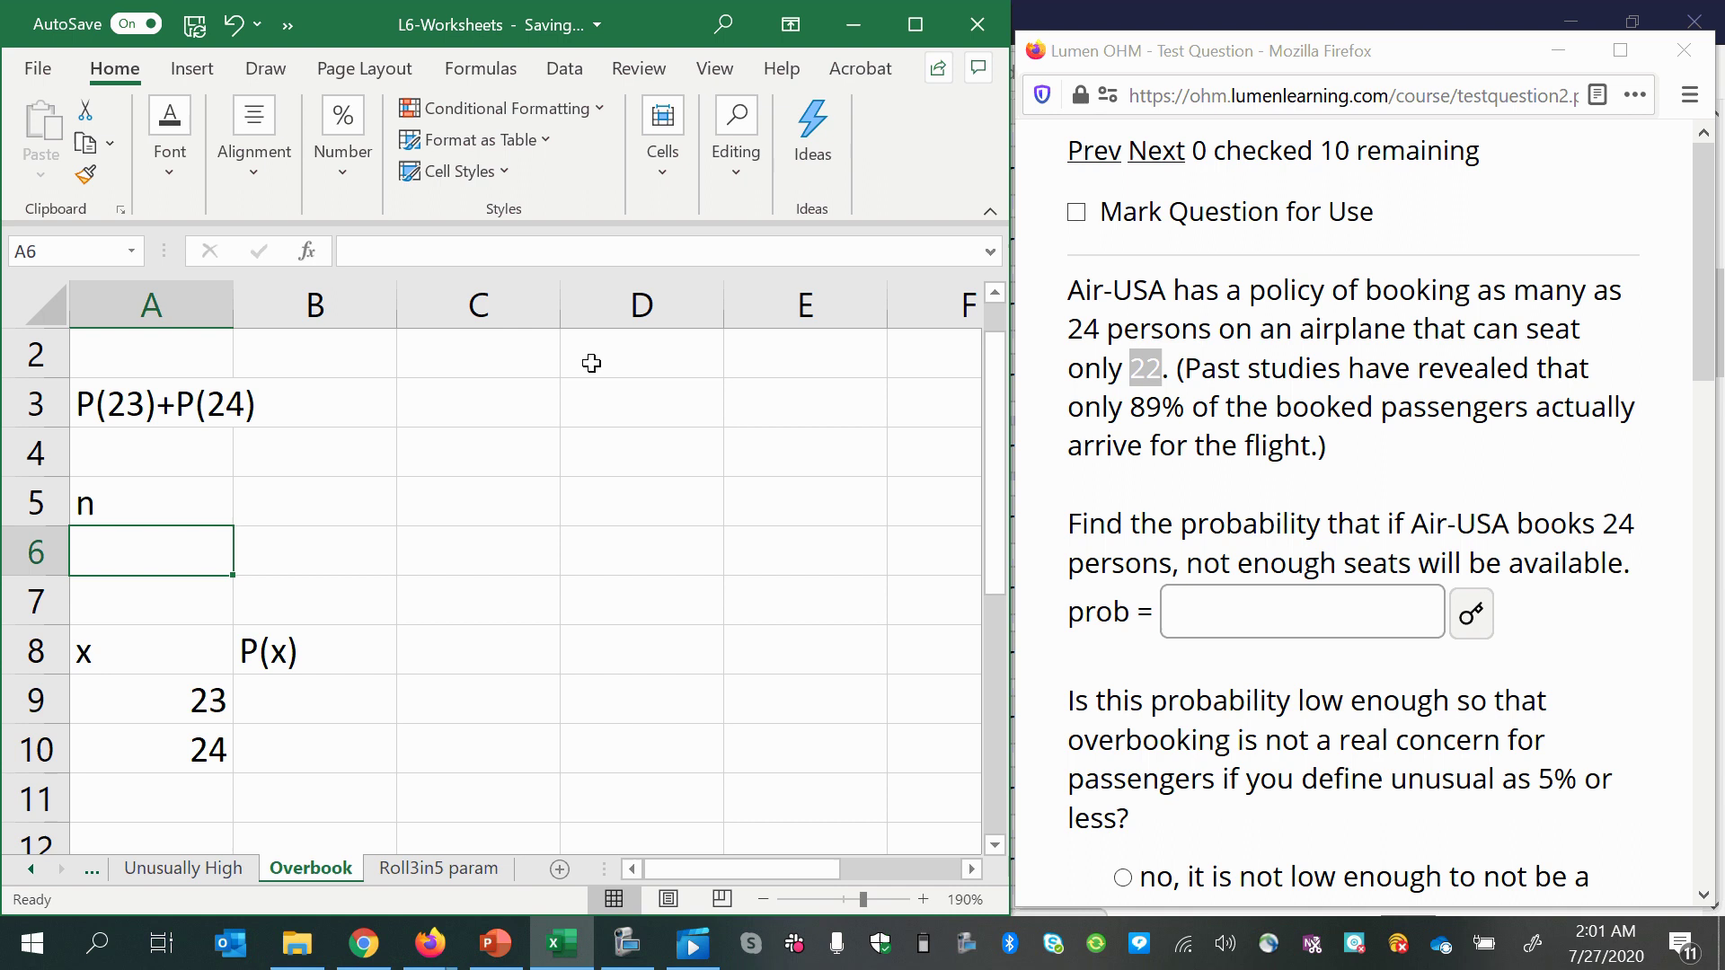
pyautogui.click(273, 492)
pyautogui.write('p')
pyautogui.press('Tab')
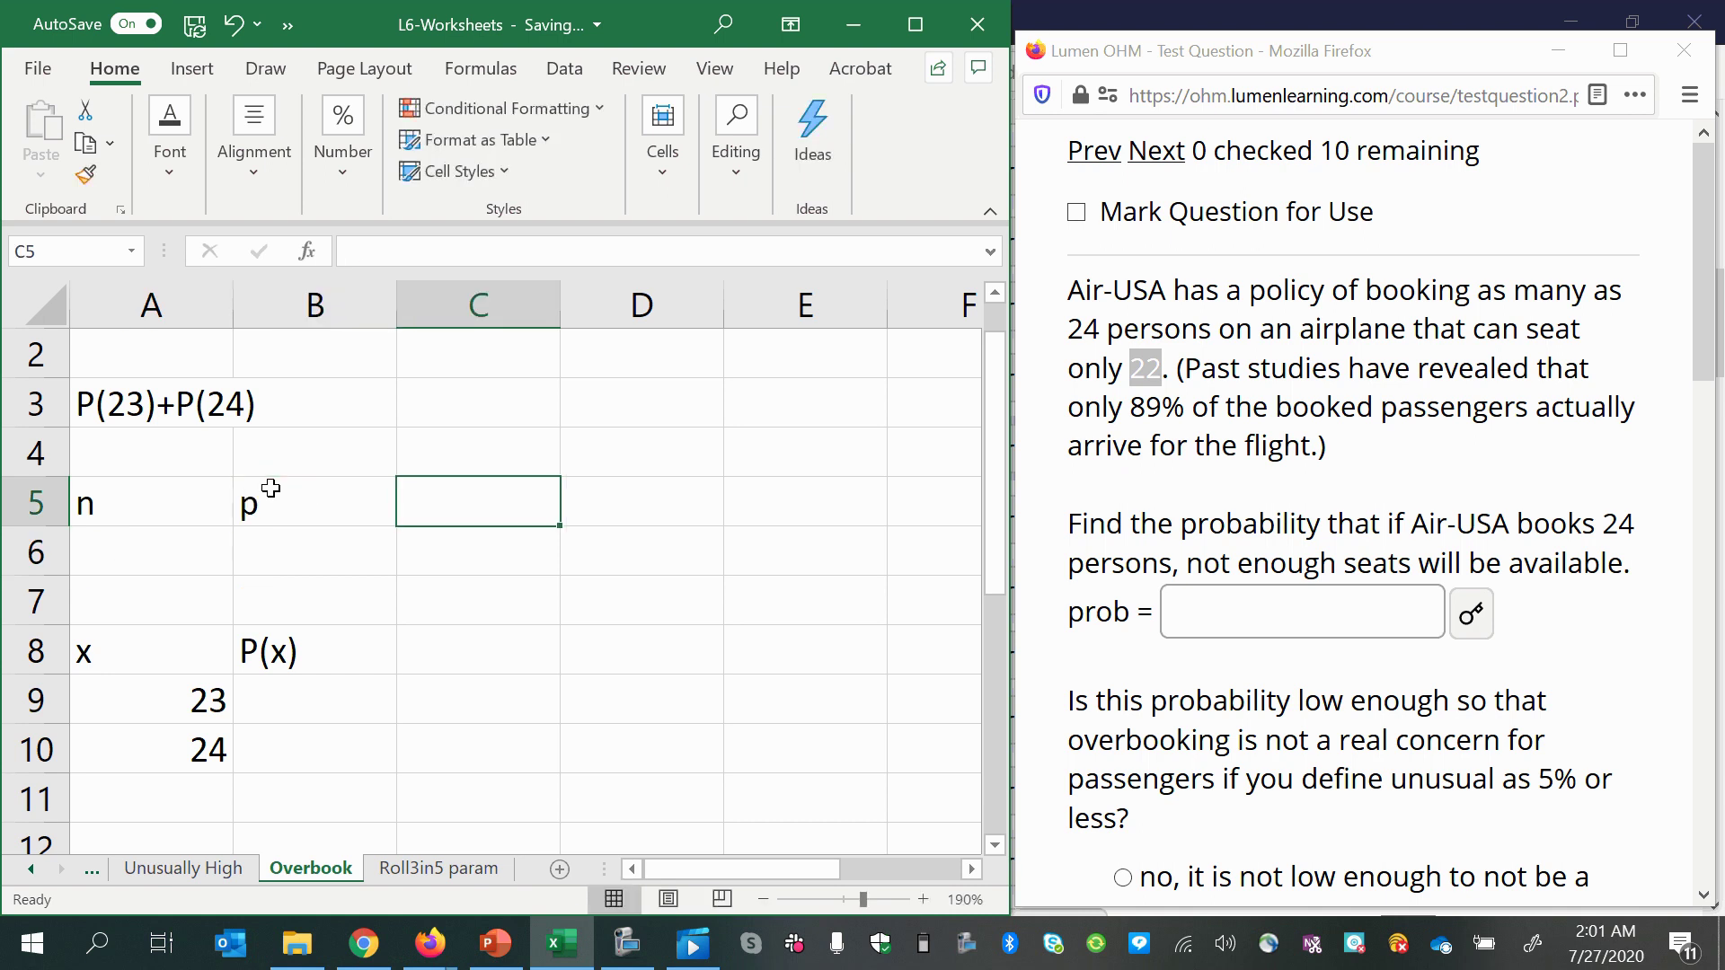
pyautogui.write('q')
pyautogui.press('Return')
# Step: Enter n = 24, p = 0.89, and q as =1-B6 giving 0.11
pyautogui.click(130, 557)
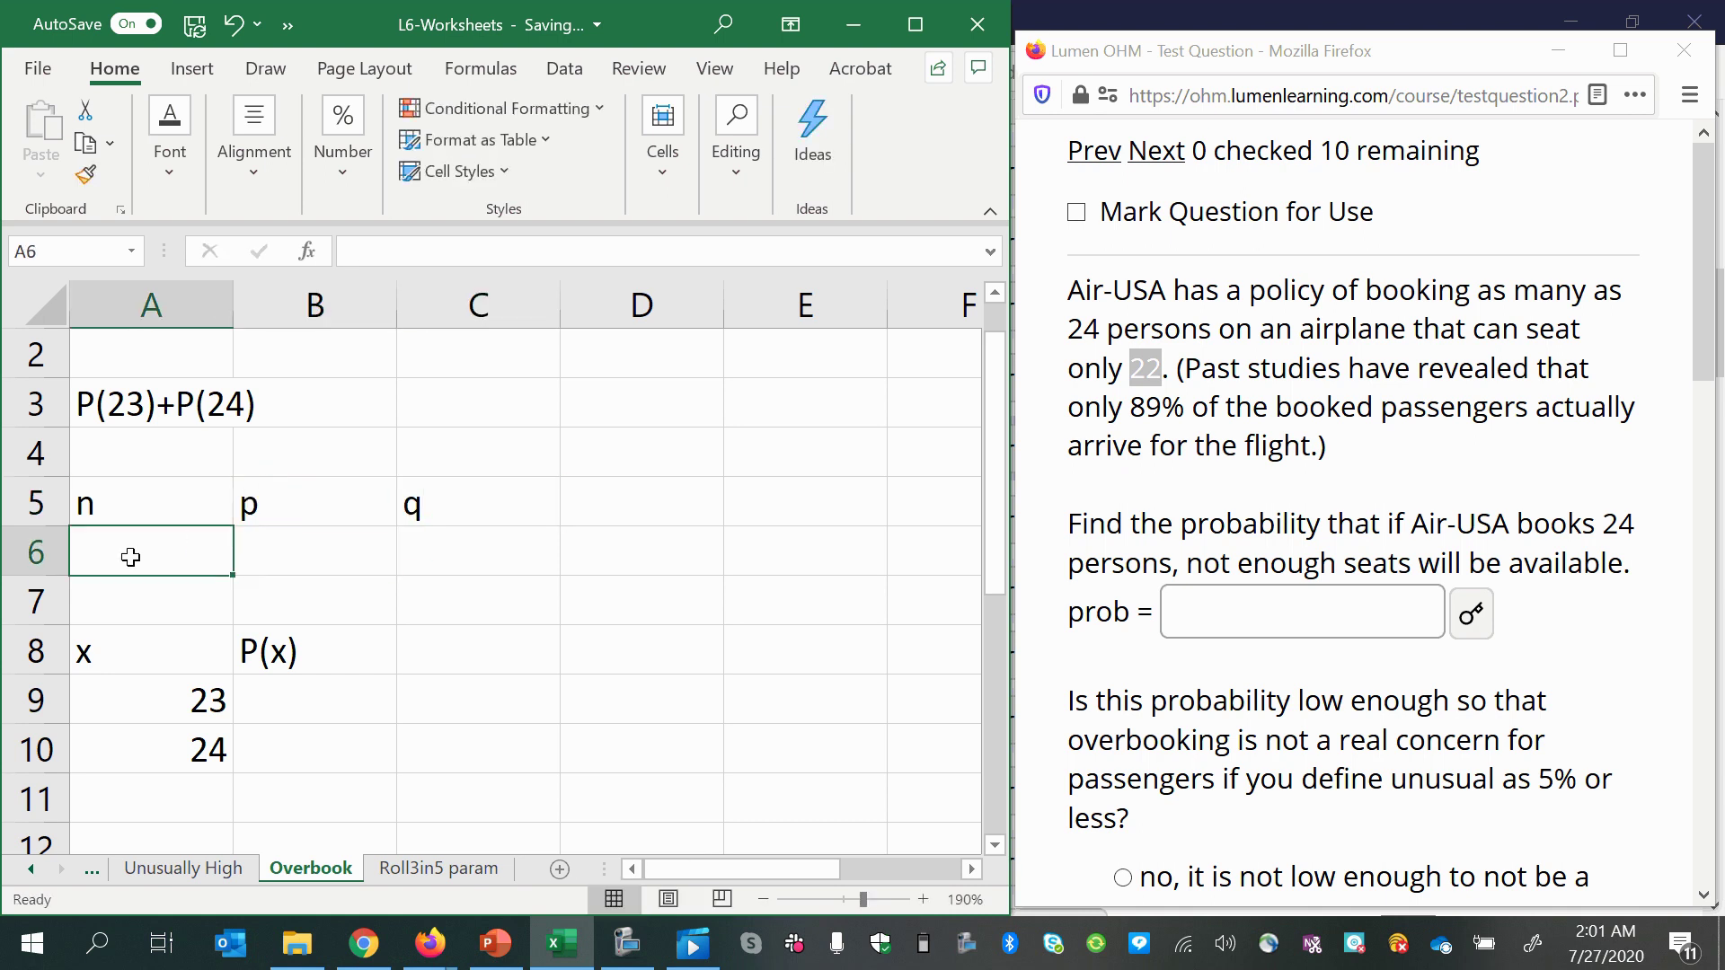
pyautogui.write('24')
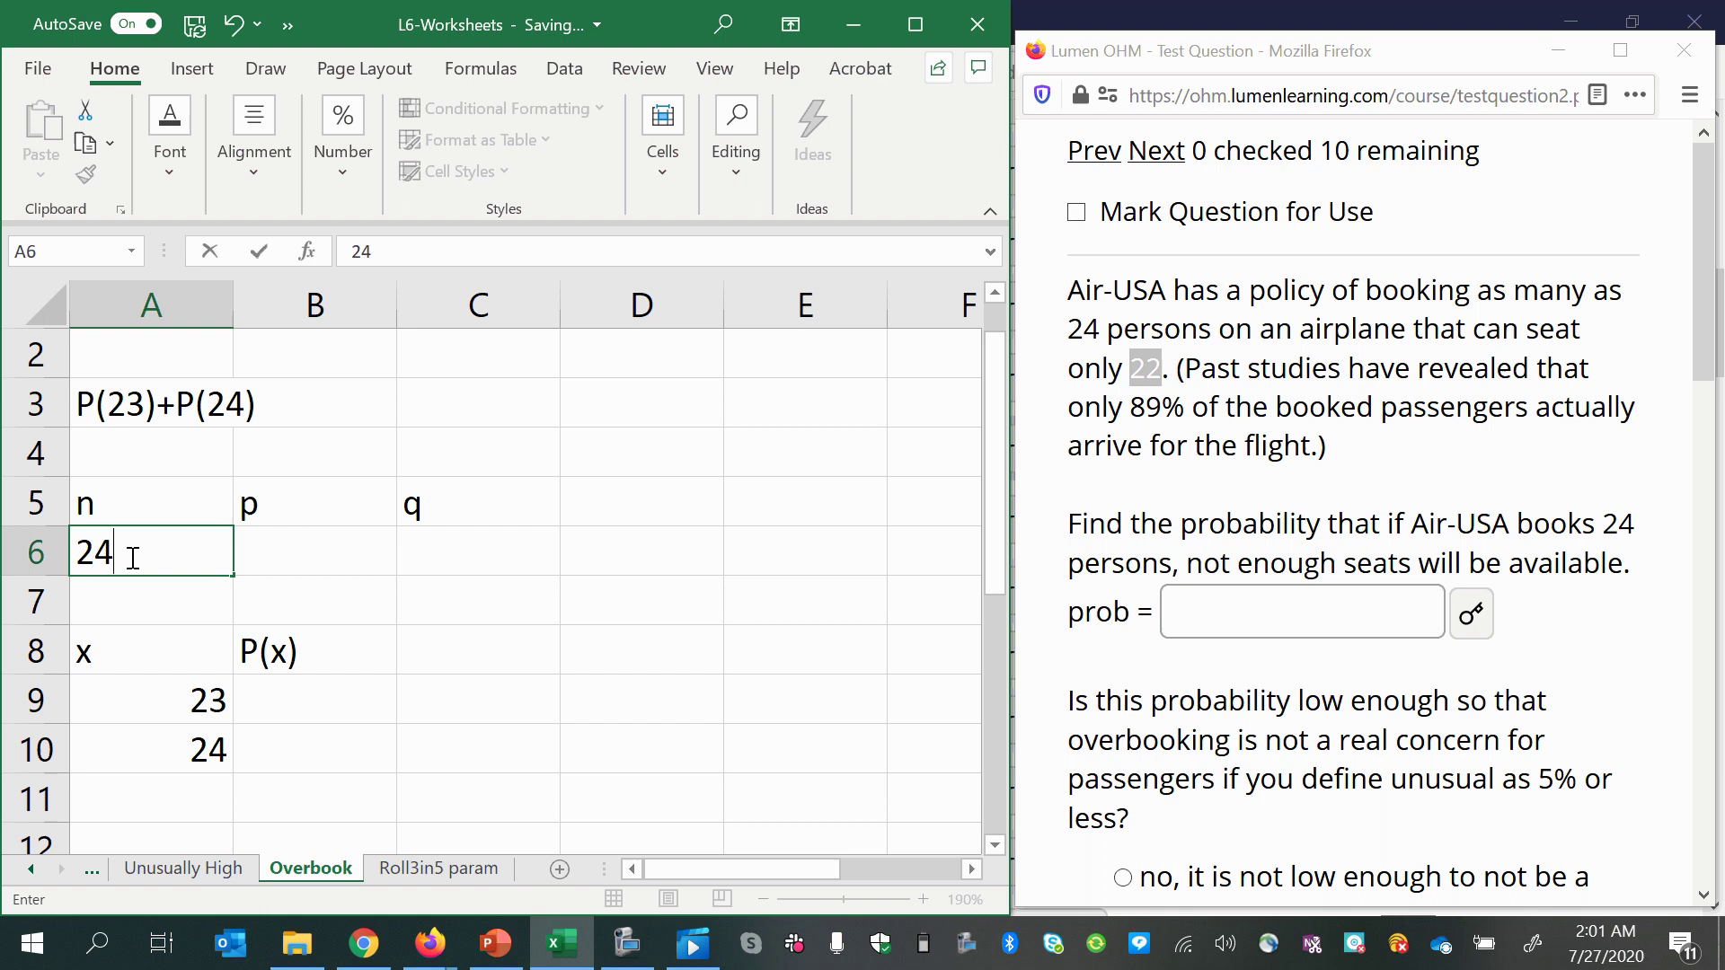
pyautogui.click(323, 541)
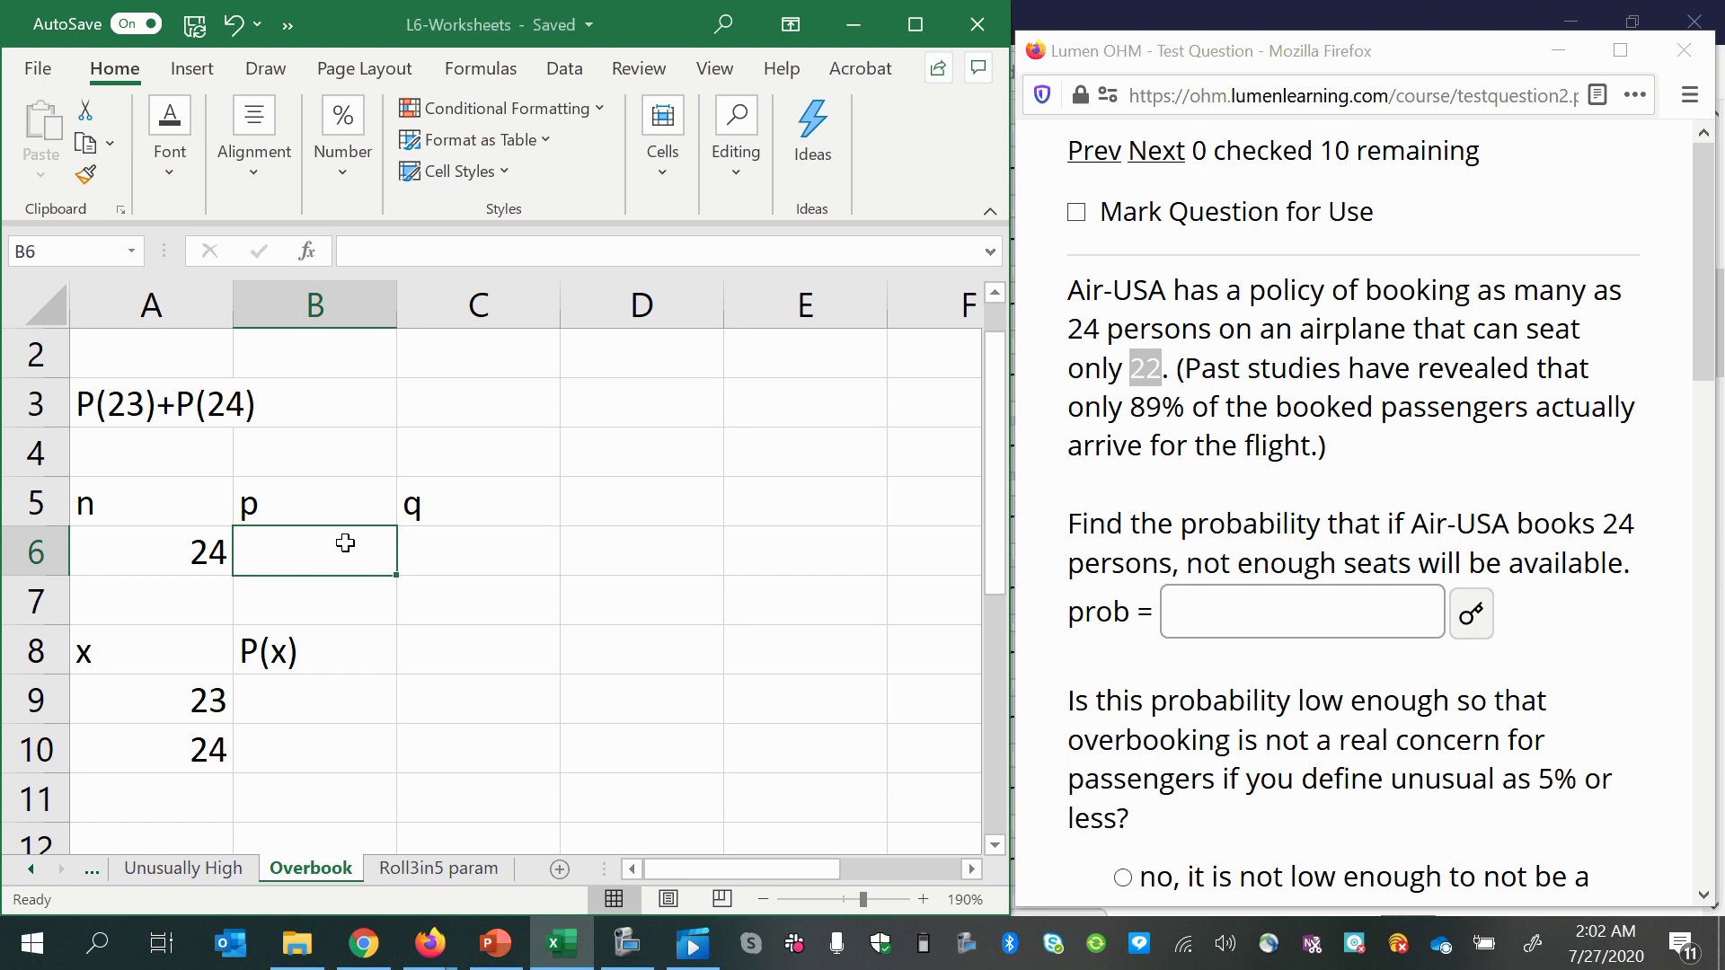
pyautogui.write('.89')
pyautogui.press('Tab')
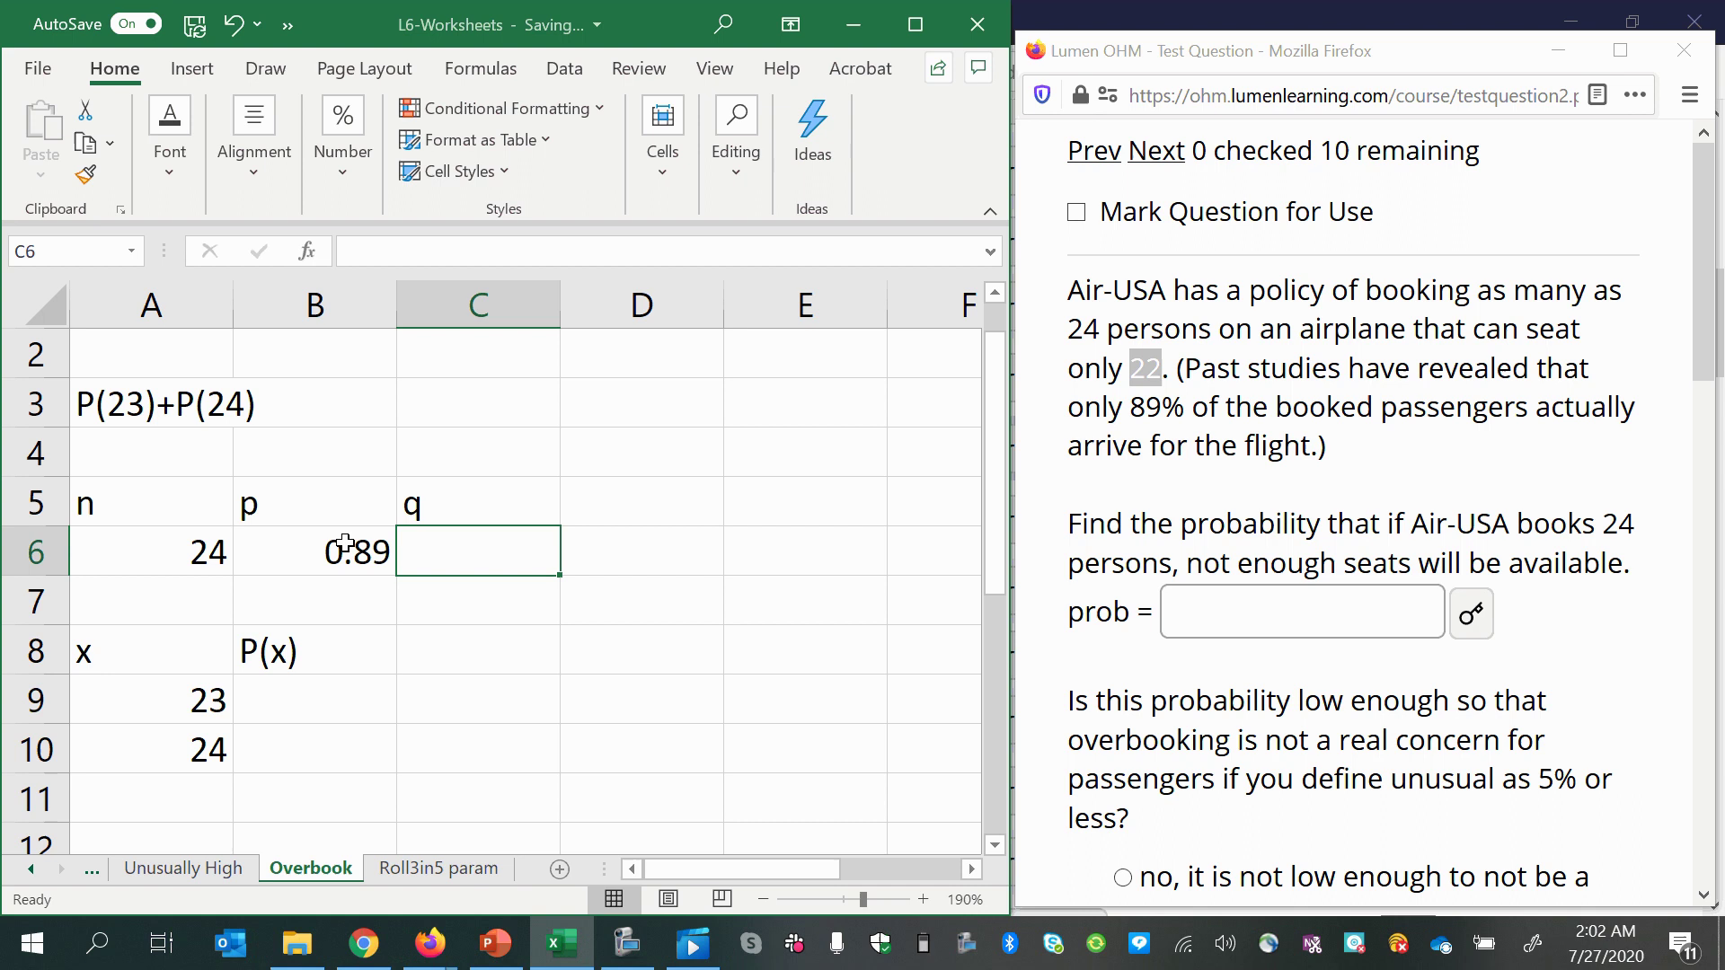
pyautogui.write('=1-')
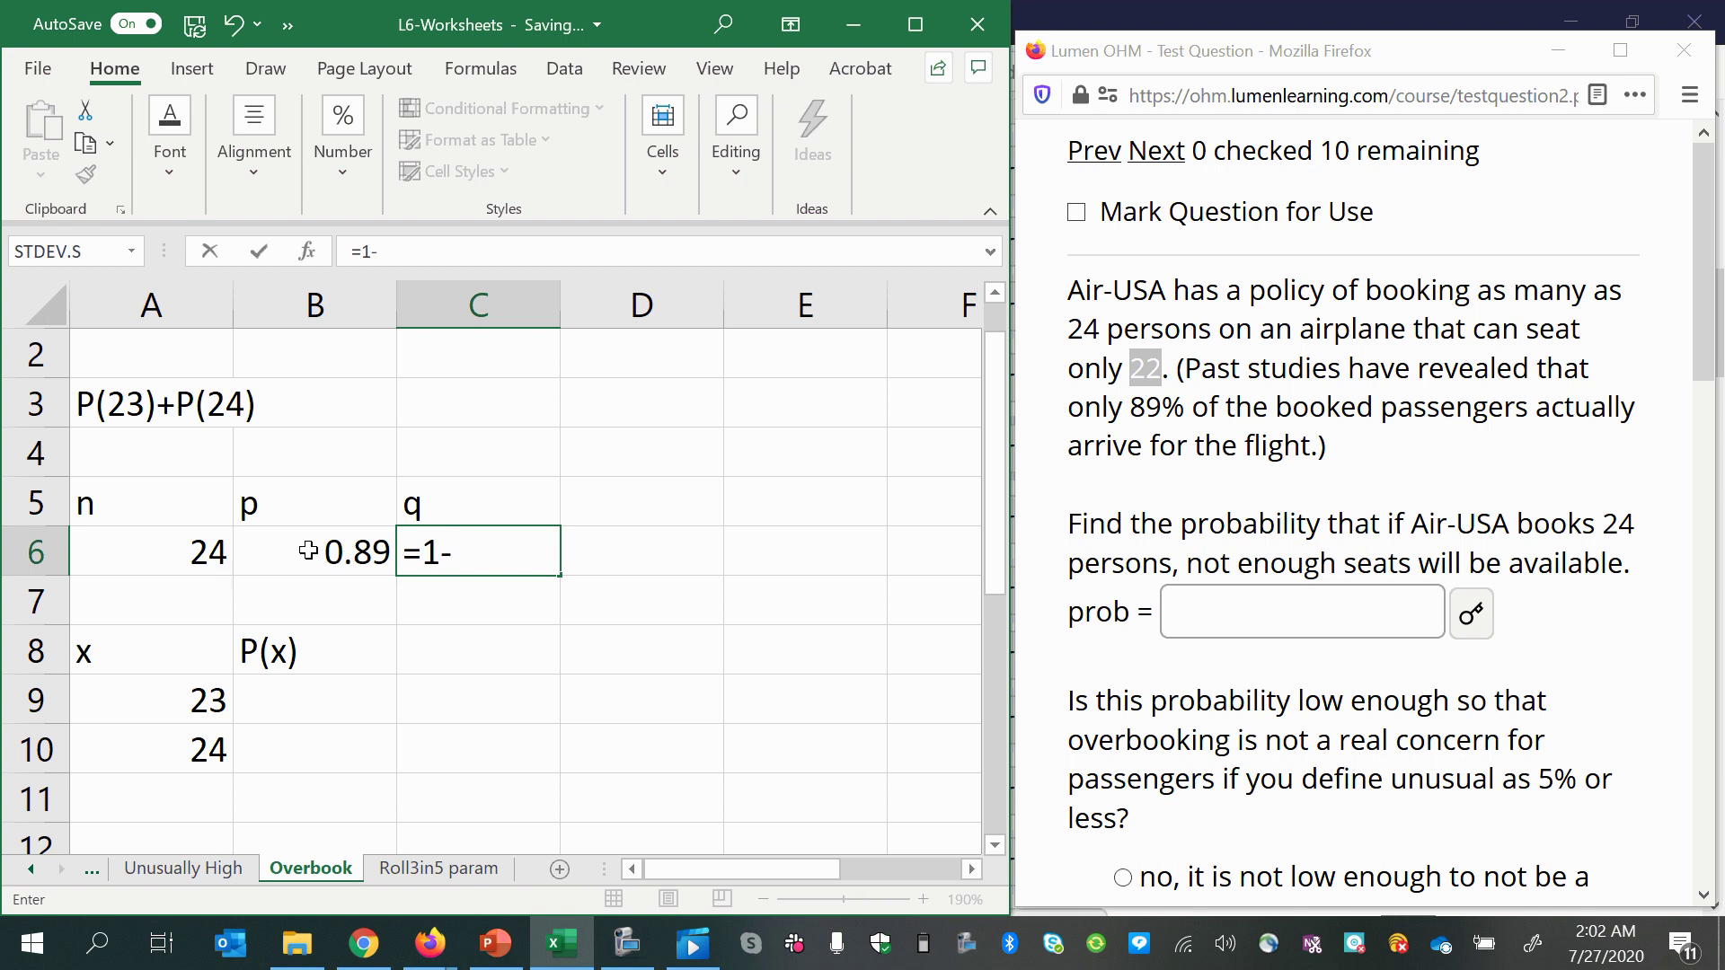
pyautogui.click(308, 551)
pyautogui.press('Return')
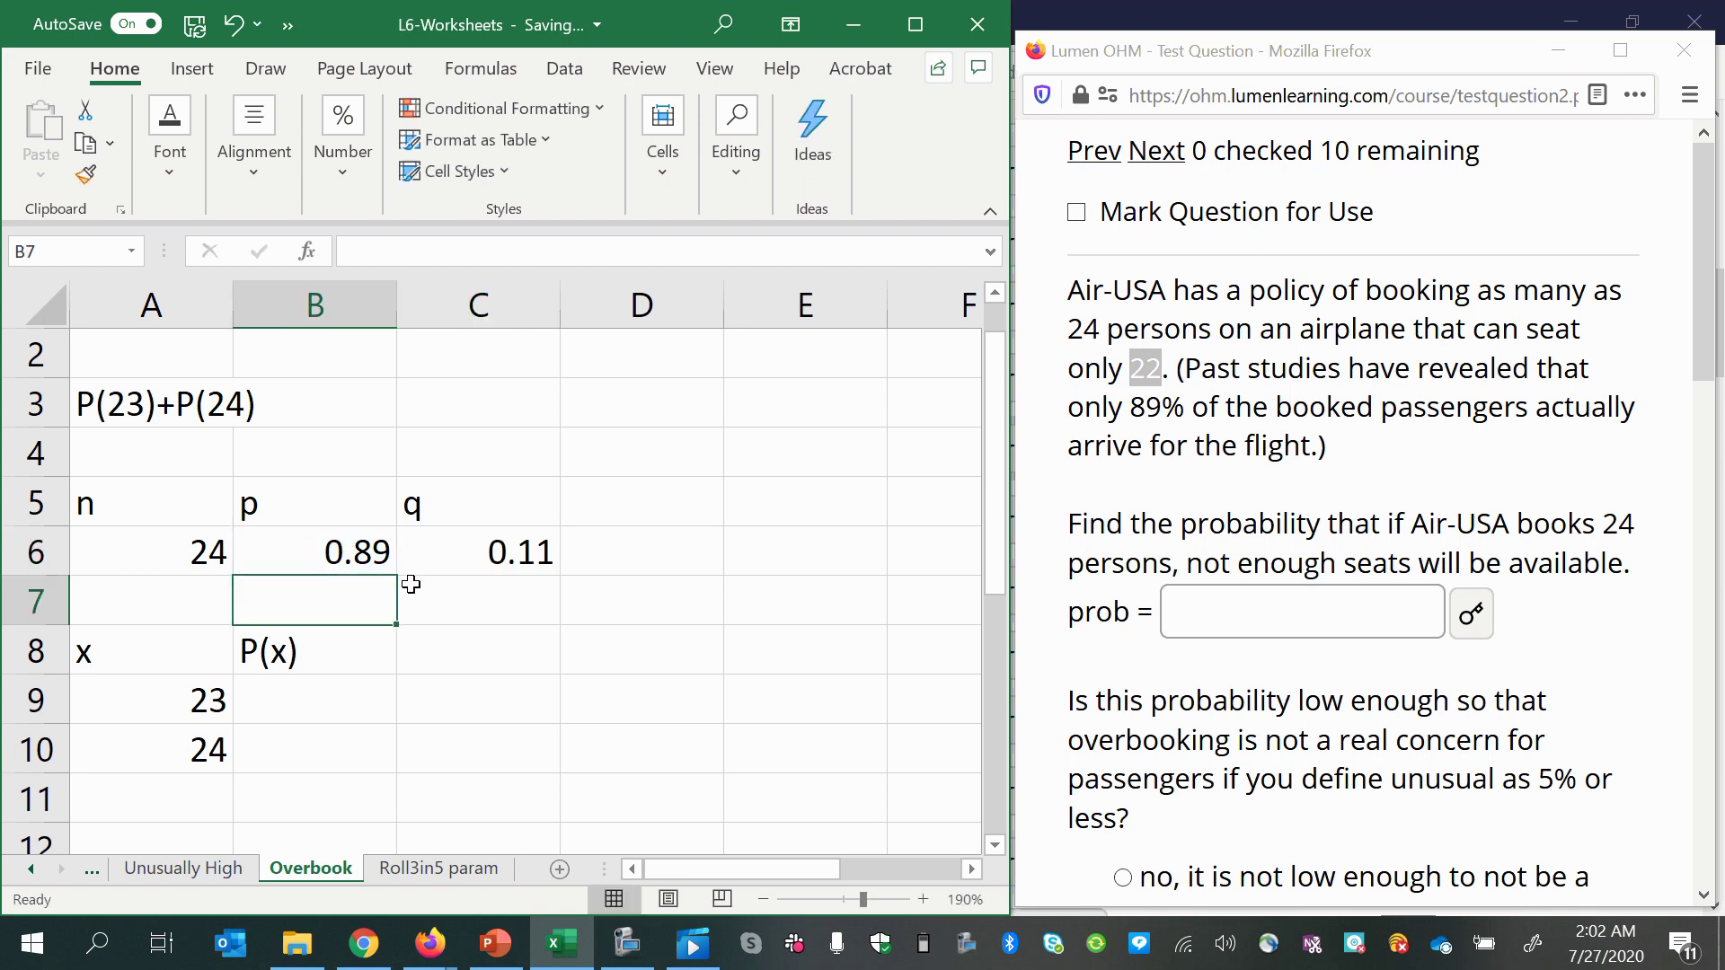
# Step: Enter =BINOM.DIST(A9,$A$6,$B$6,FALSE) in B9 and fill it down to B10
pyautogui.click(347, 719)
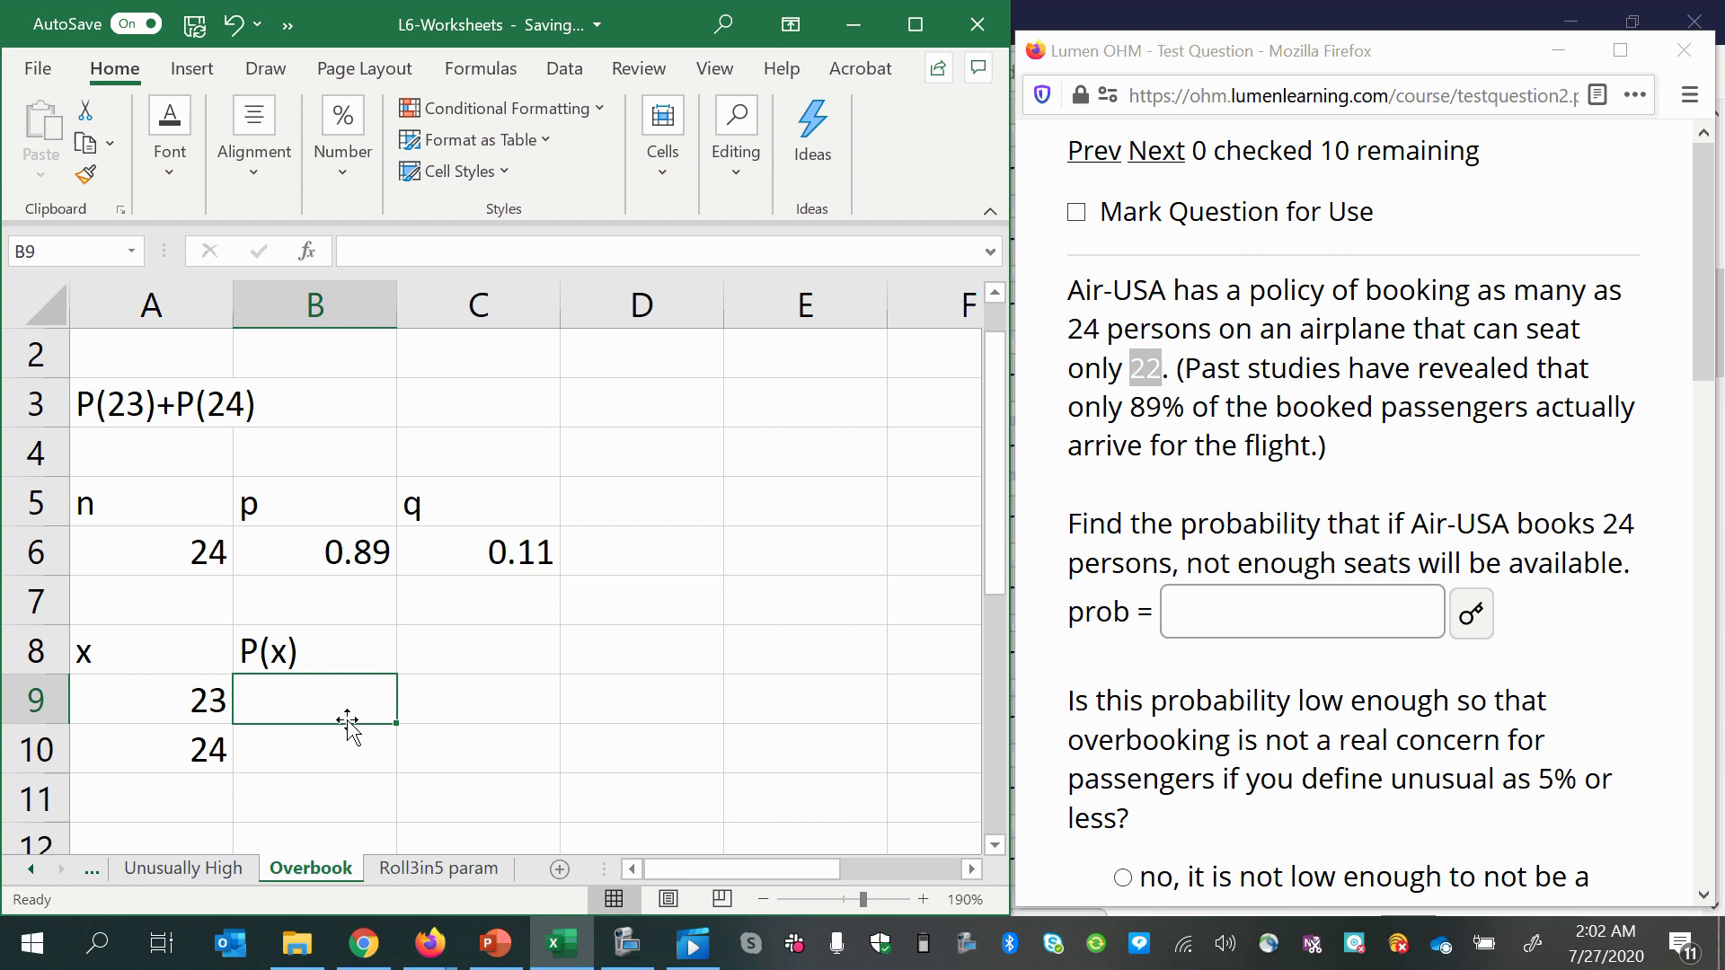
pyautogui.write('=binom.')
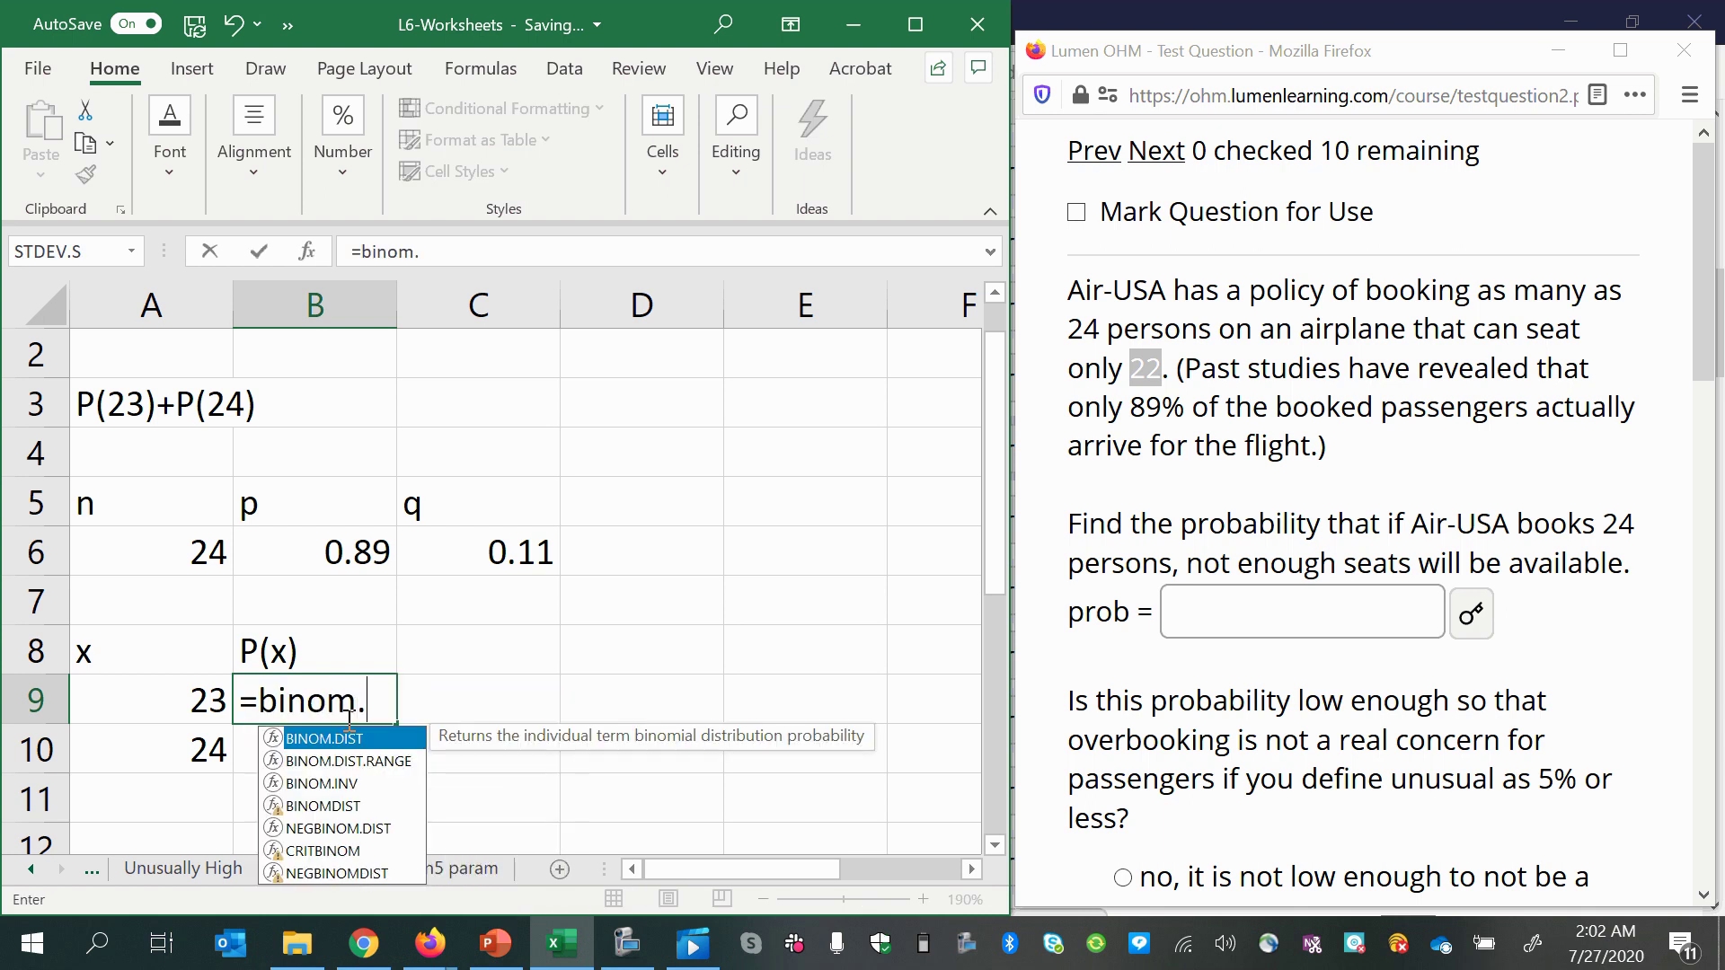
pyautogui.write('dist(')
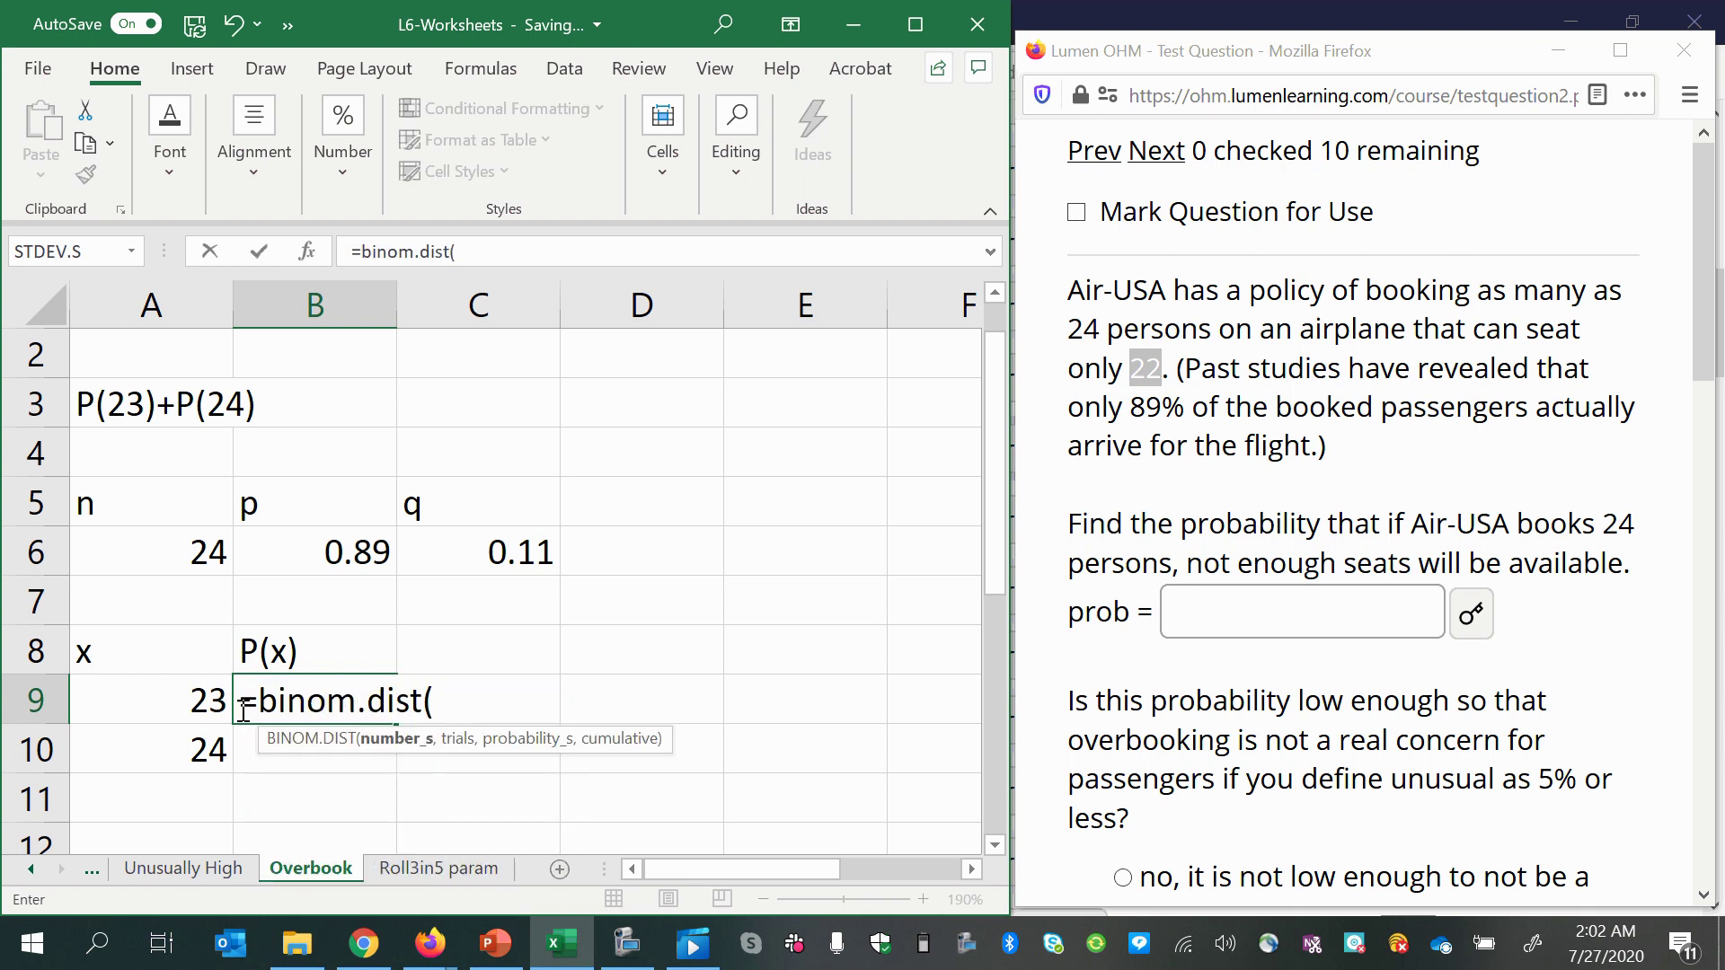
pyautogui.click(162, 706)
pyautogui.write(',')
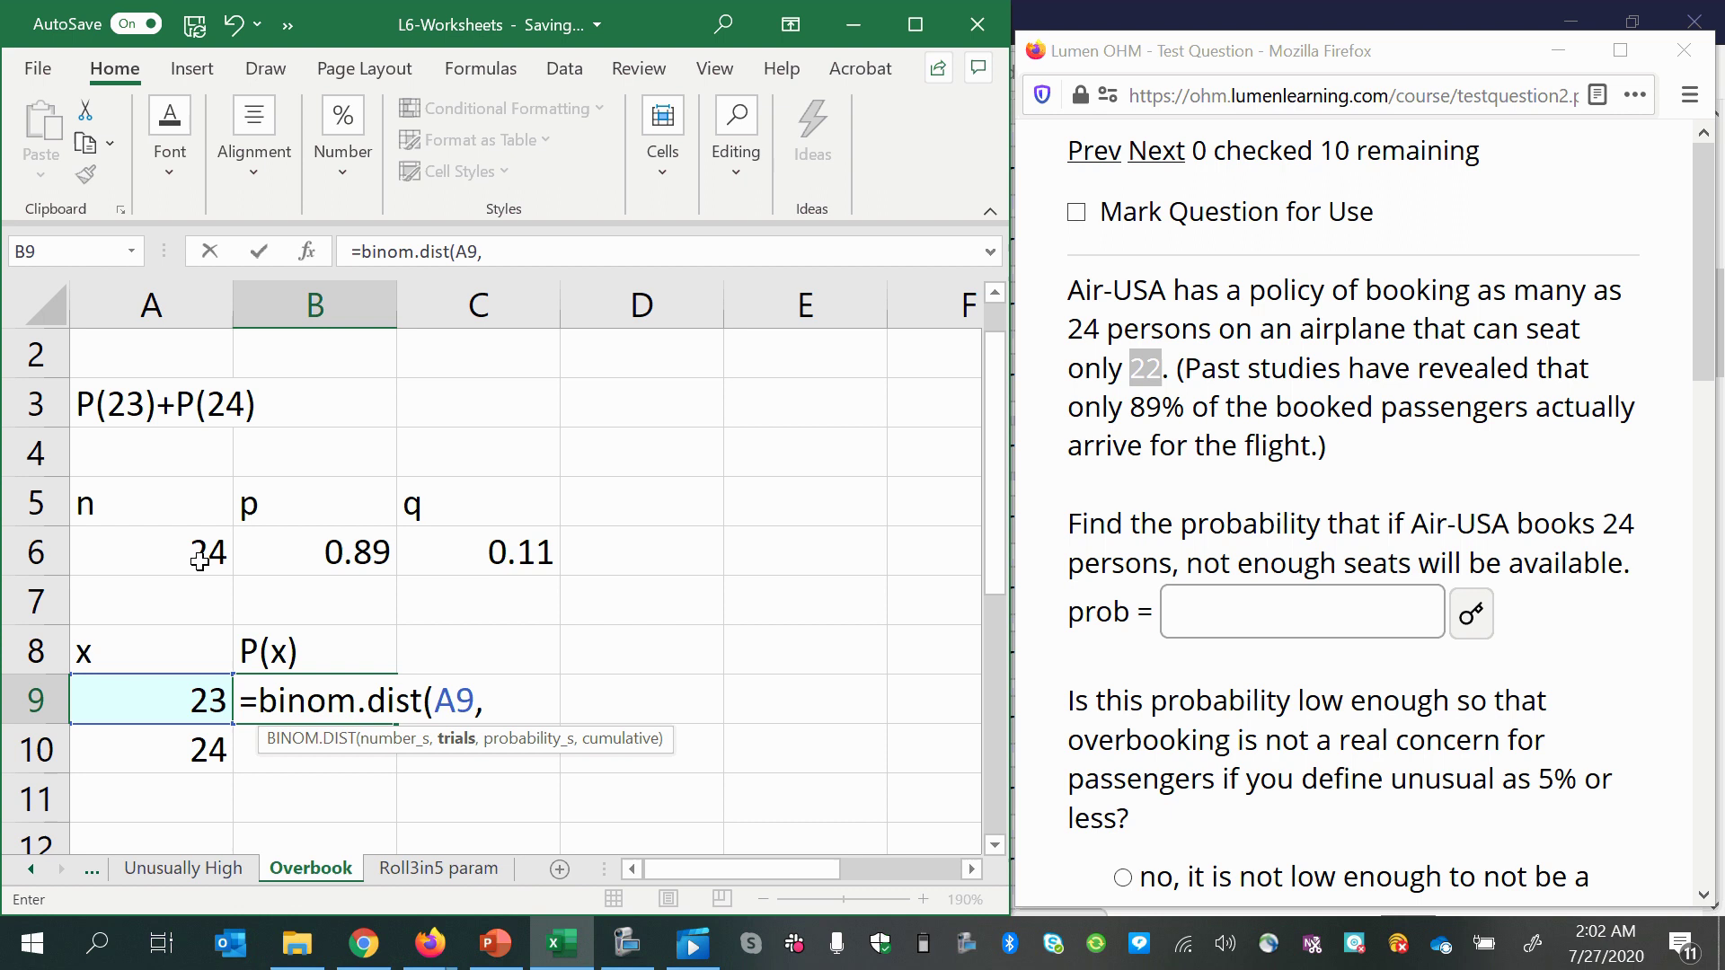
pyautogui.click(187, 550)
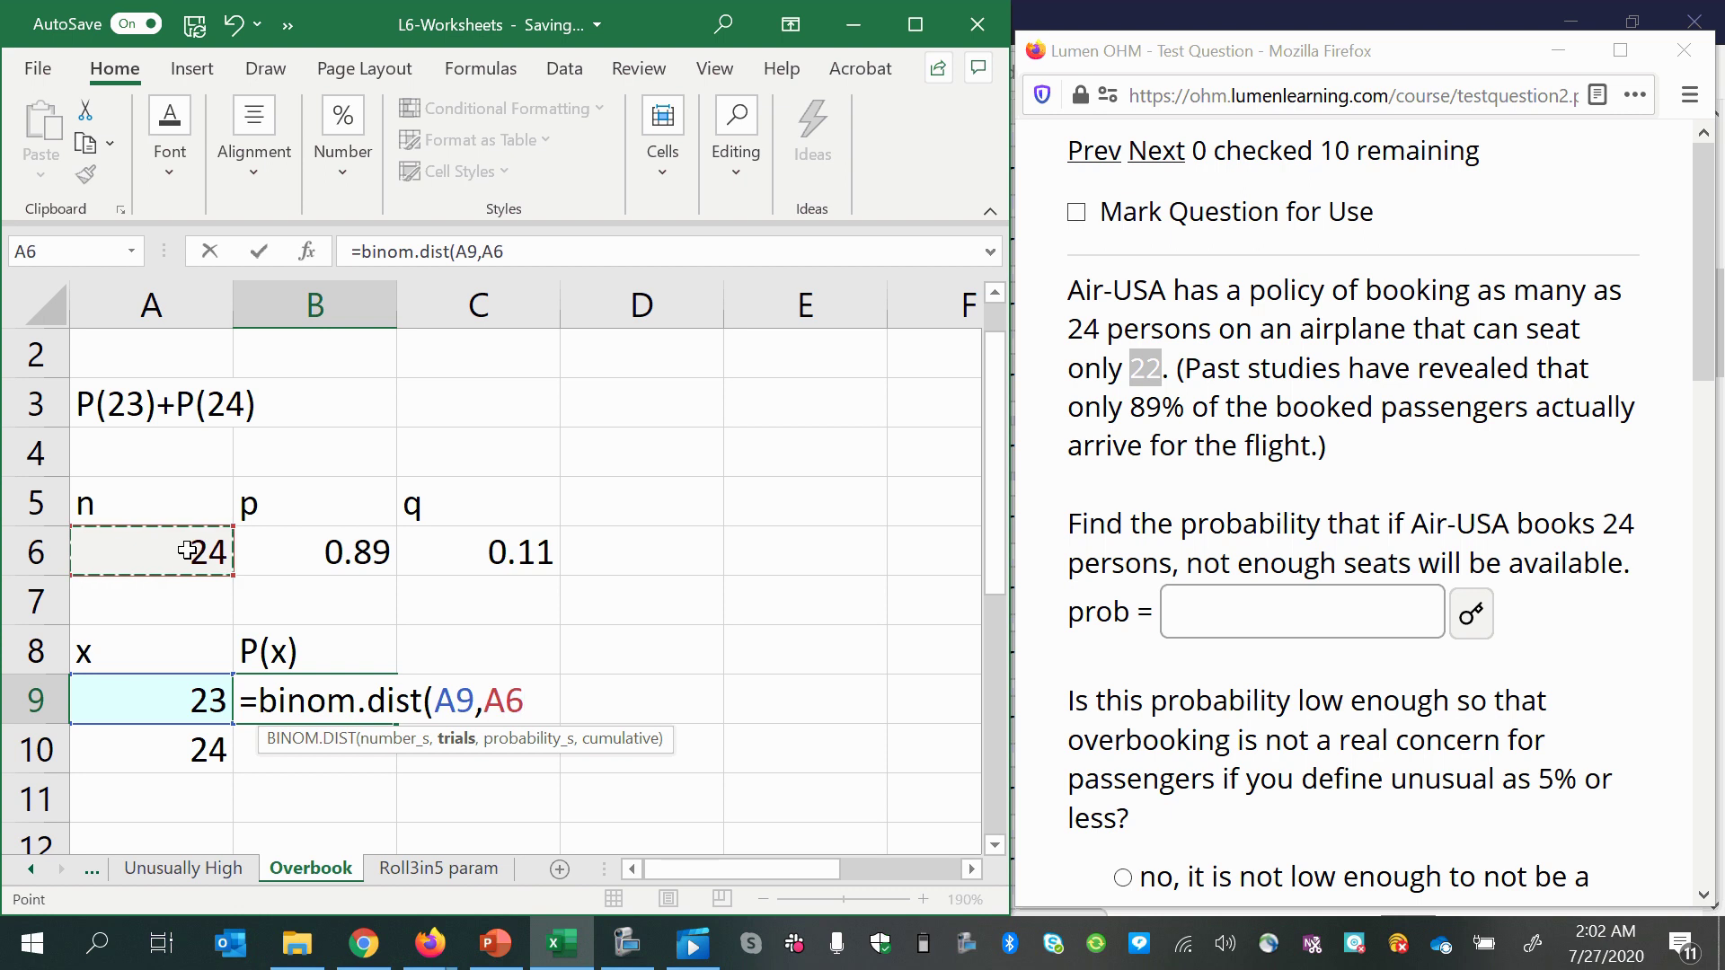
pyautogui.press('F4')
pyautogui.write(',')
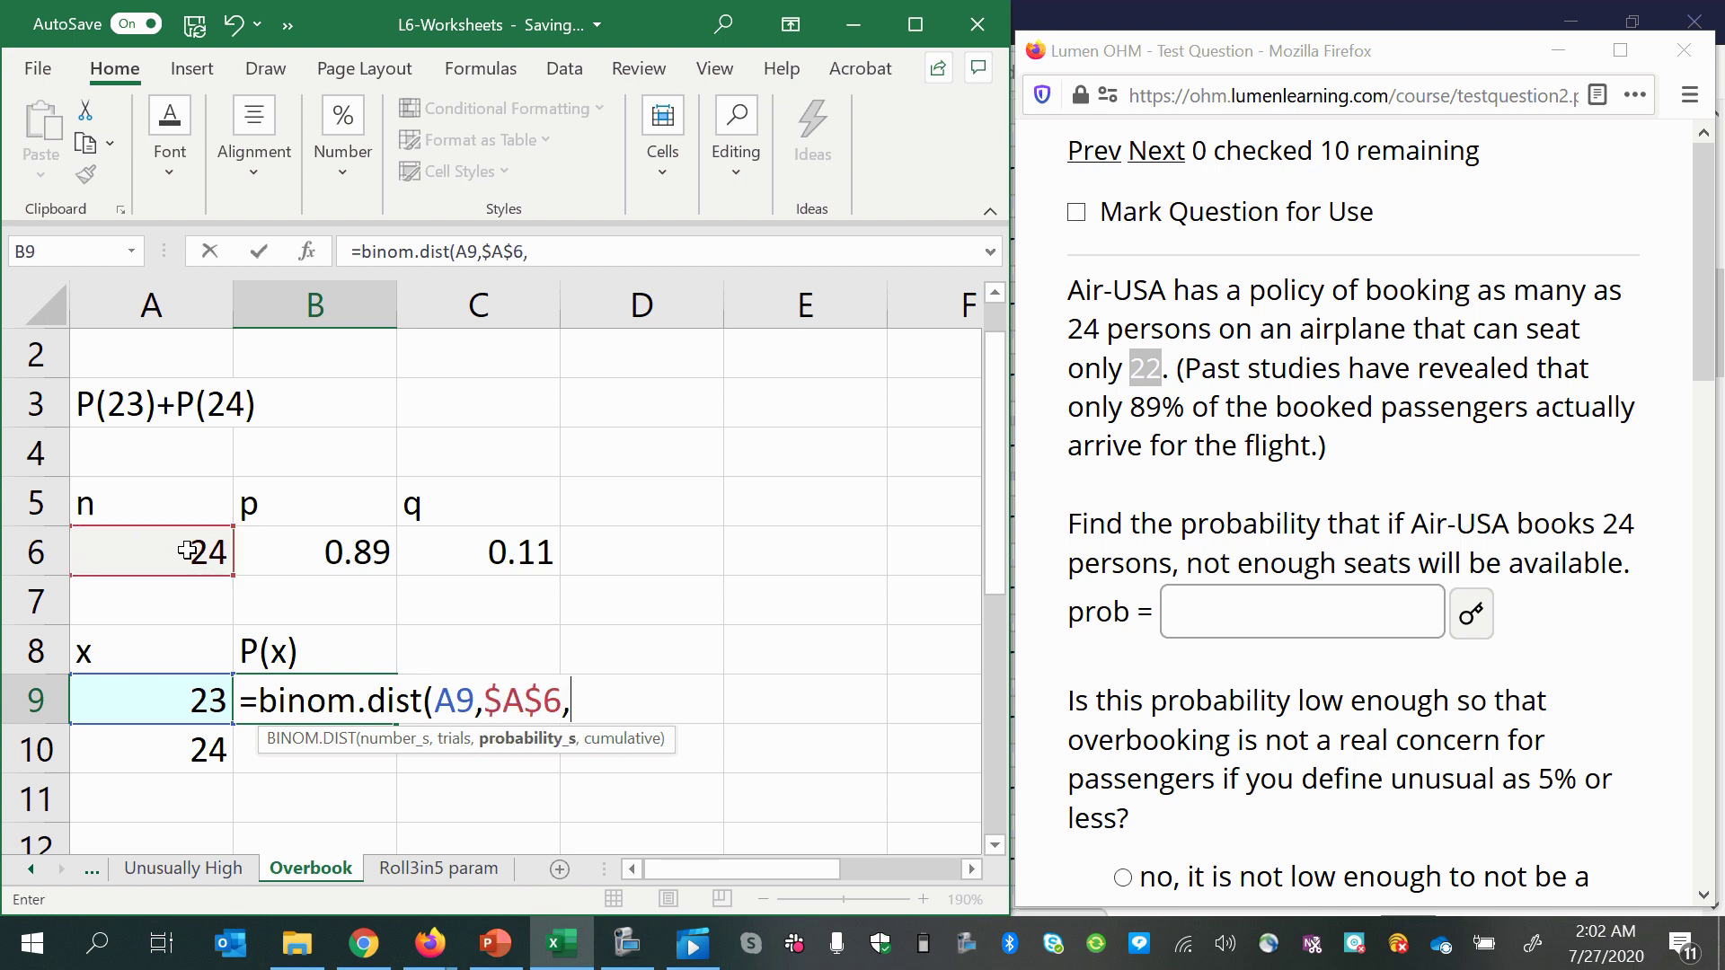
pyautogui.click(327, 561)
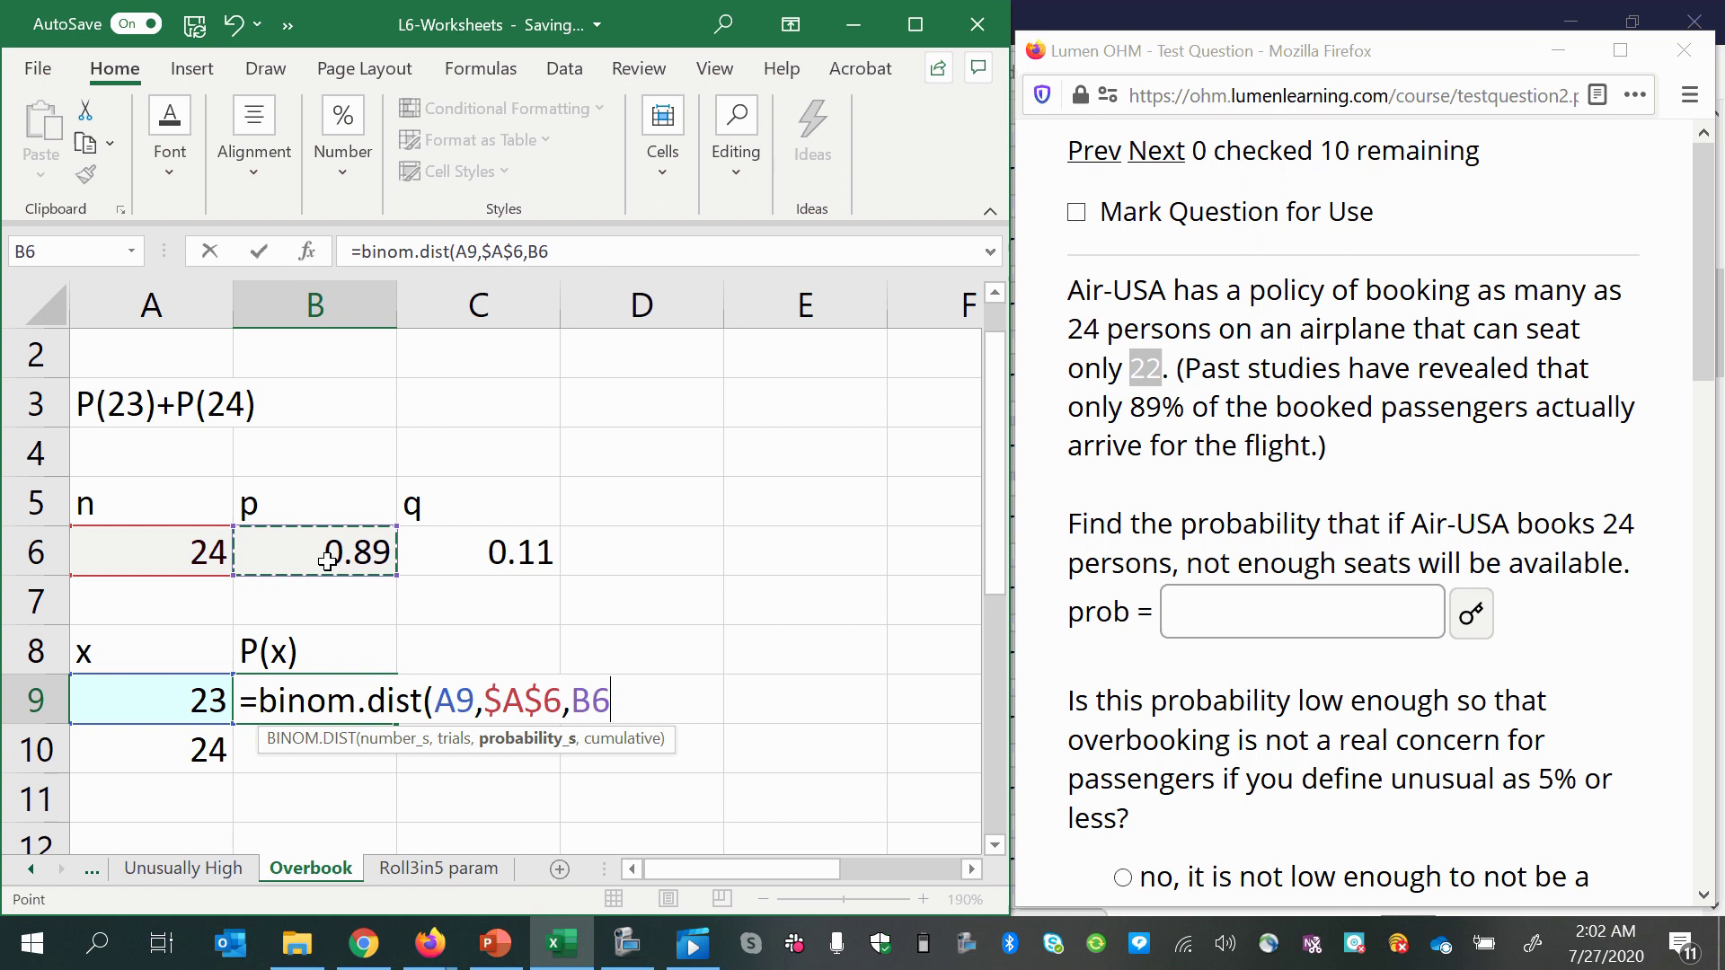
pyautogui.press('F4')
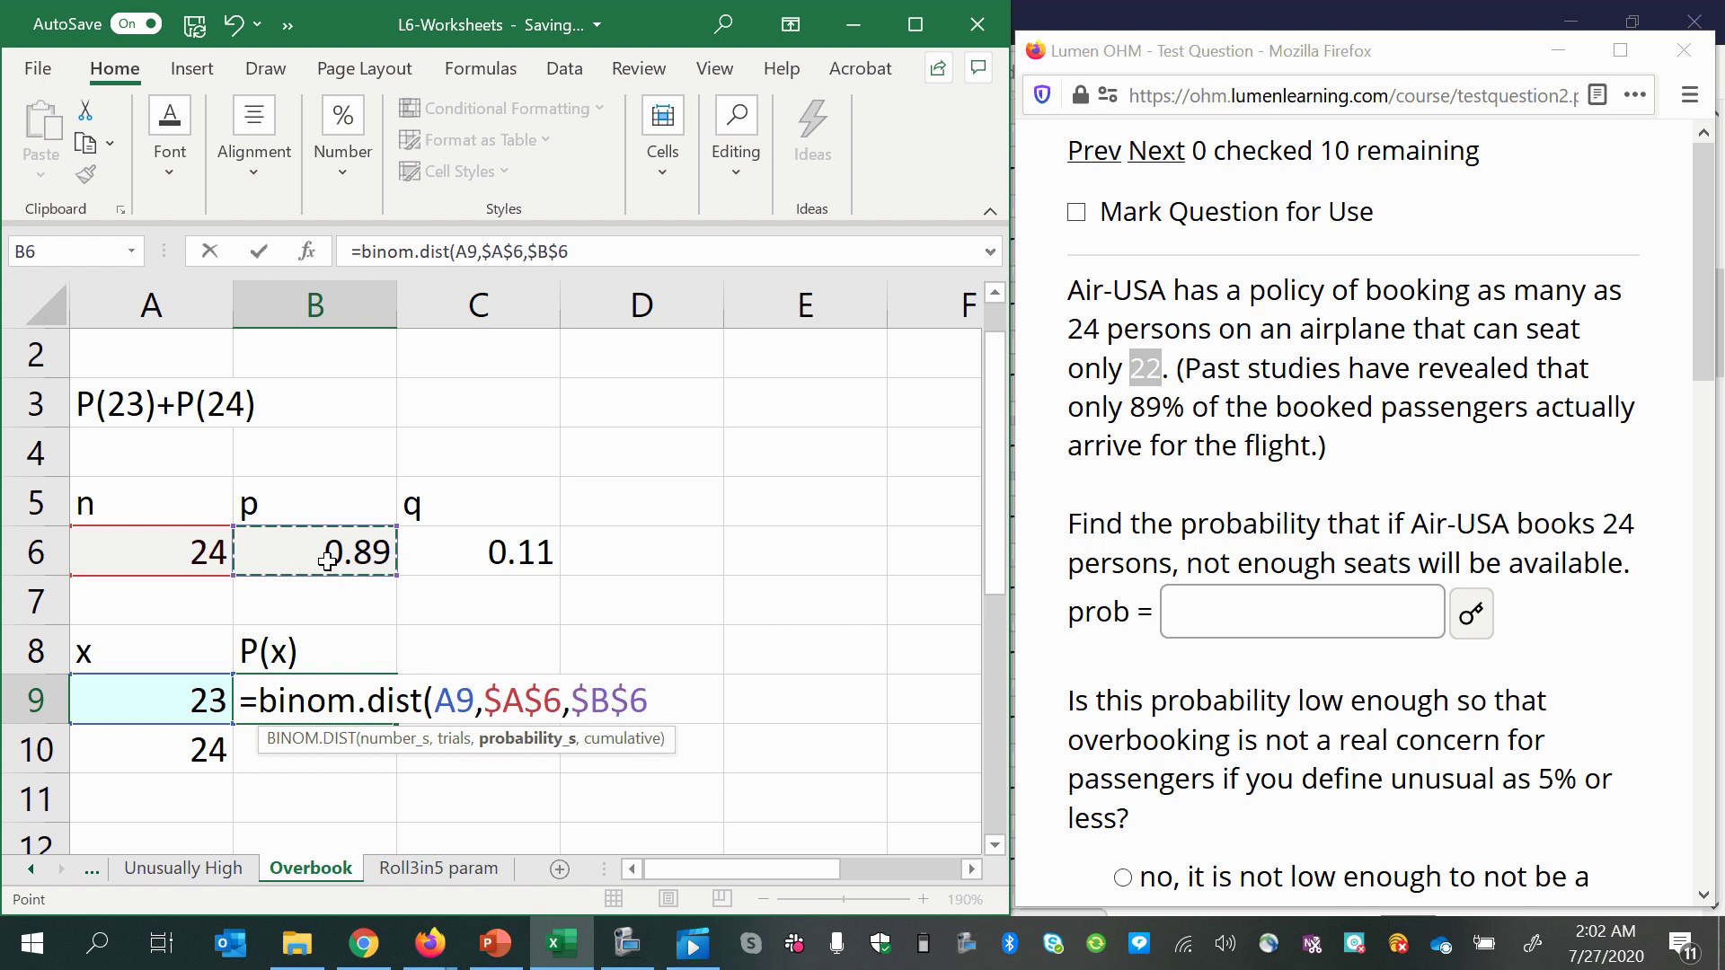
pyautogui.write(',false)')
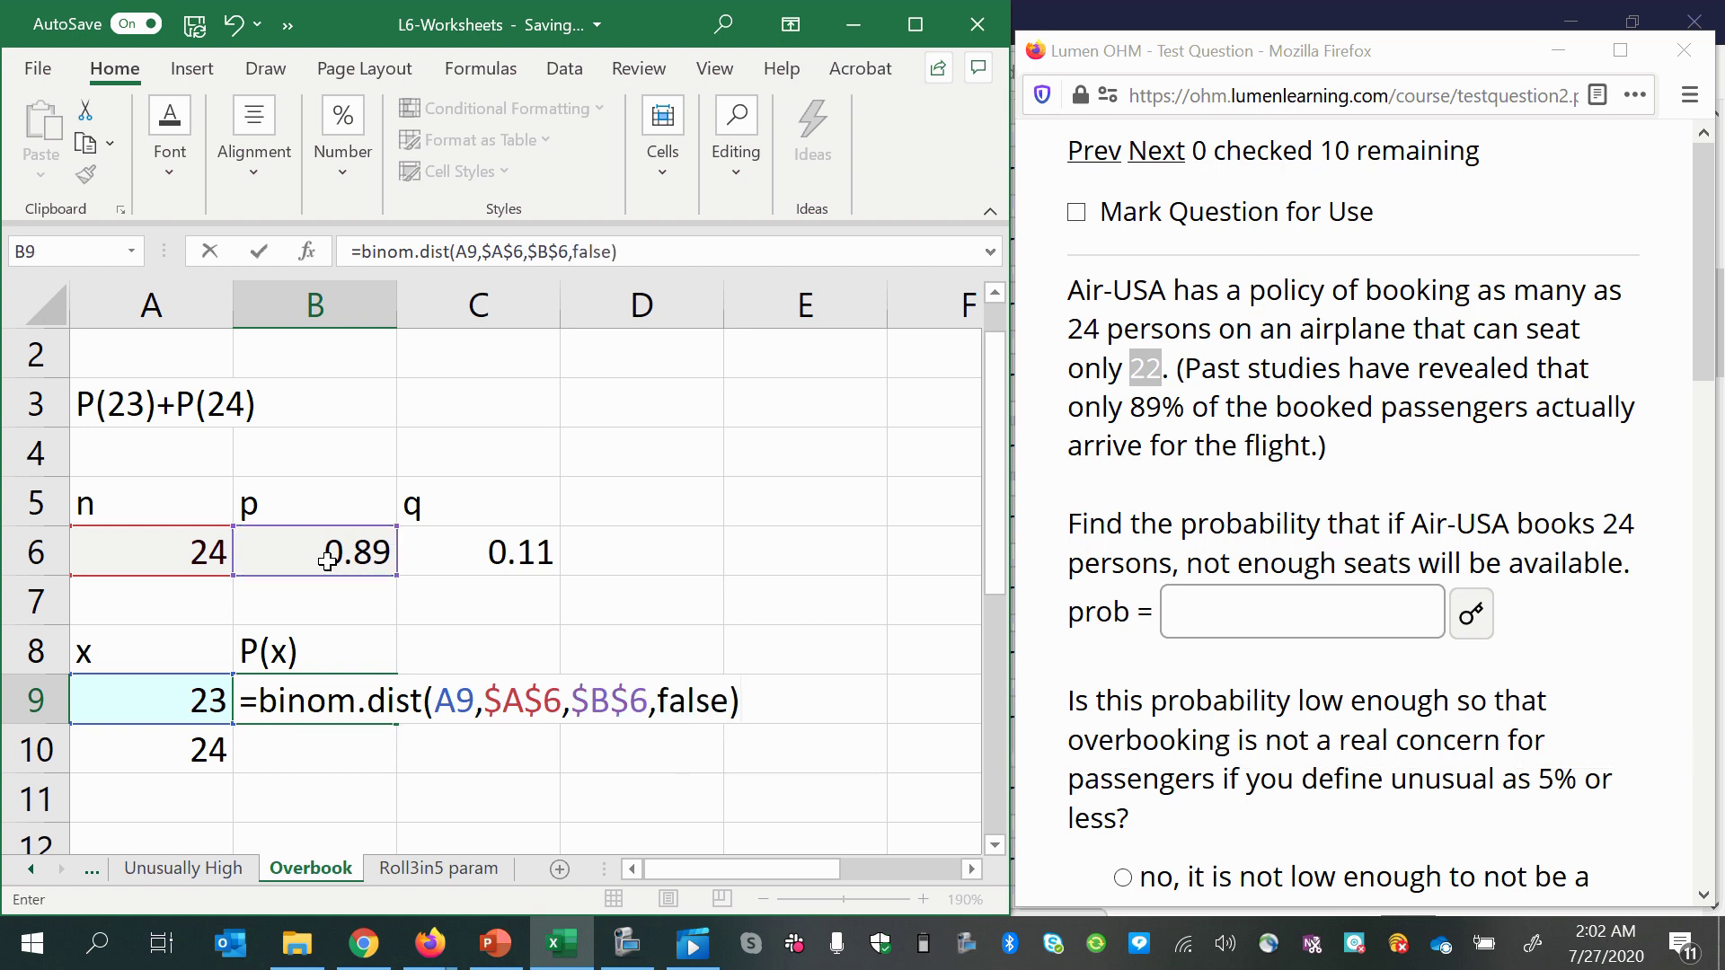
pyautogui.press('Return')
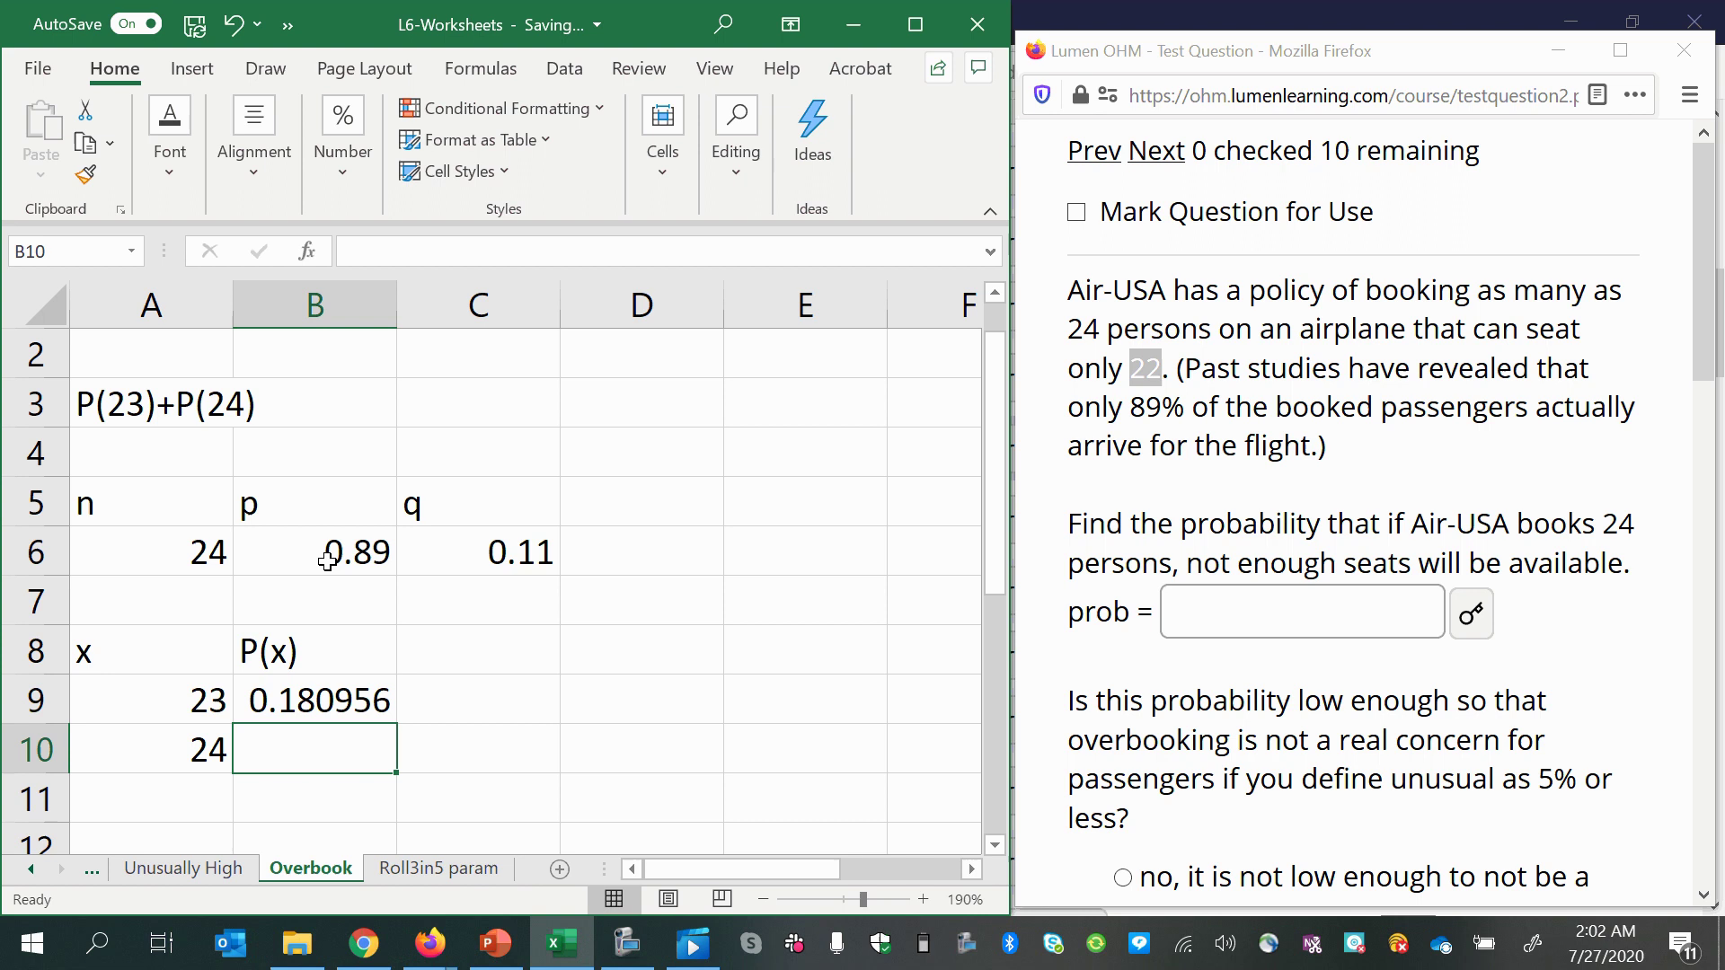
pyautogui.click(284, 714)
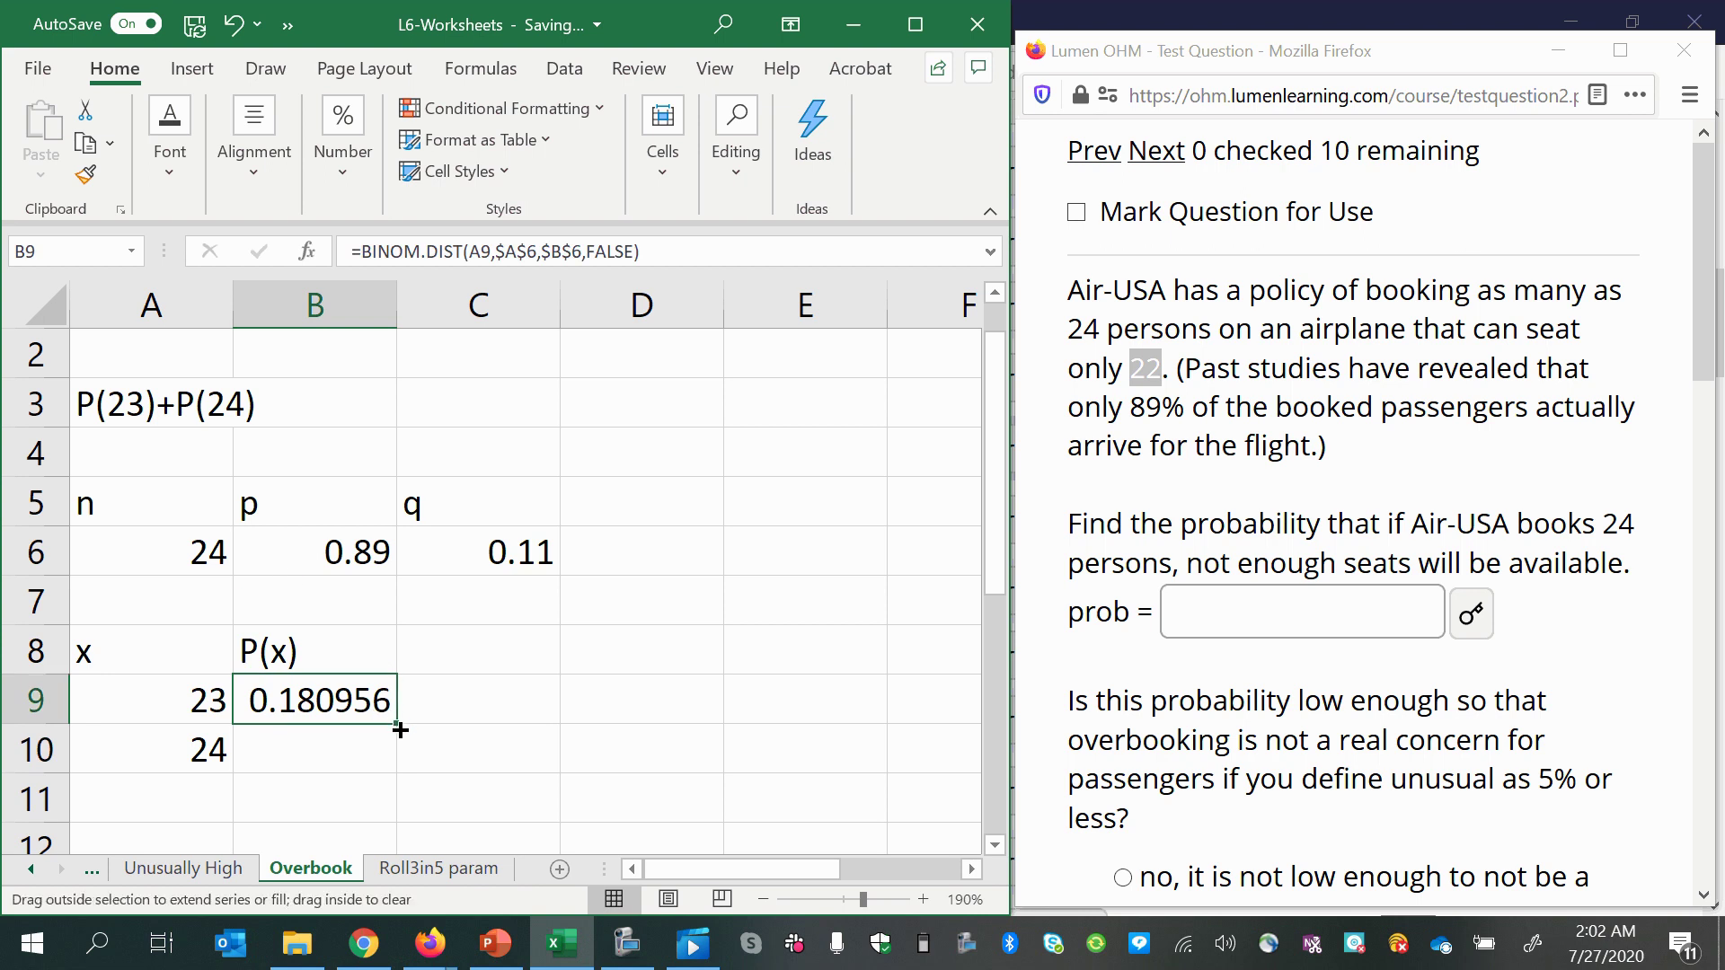
pyautogui.moveTo(400, 730); pyautogui.dragTo(395, 764)
pyautogui.scroll(-1, 327, 769)
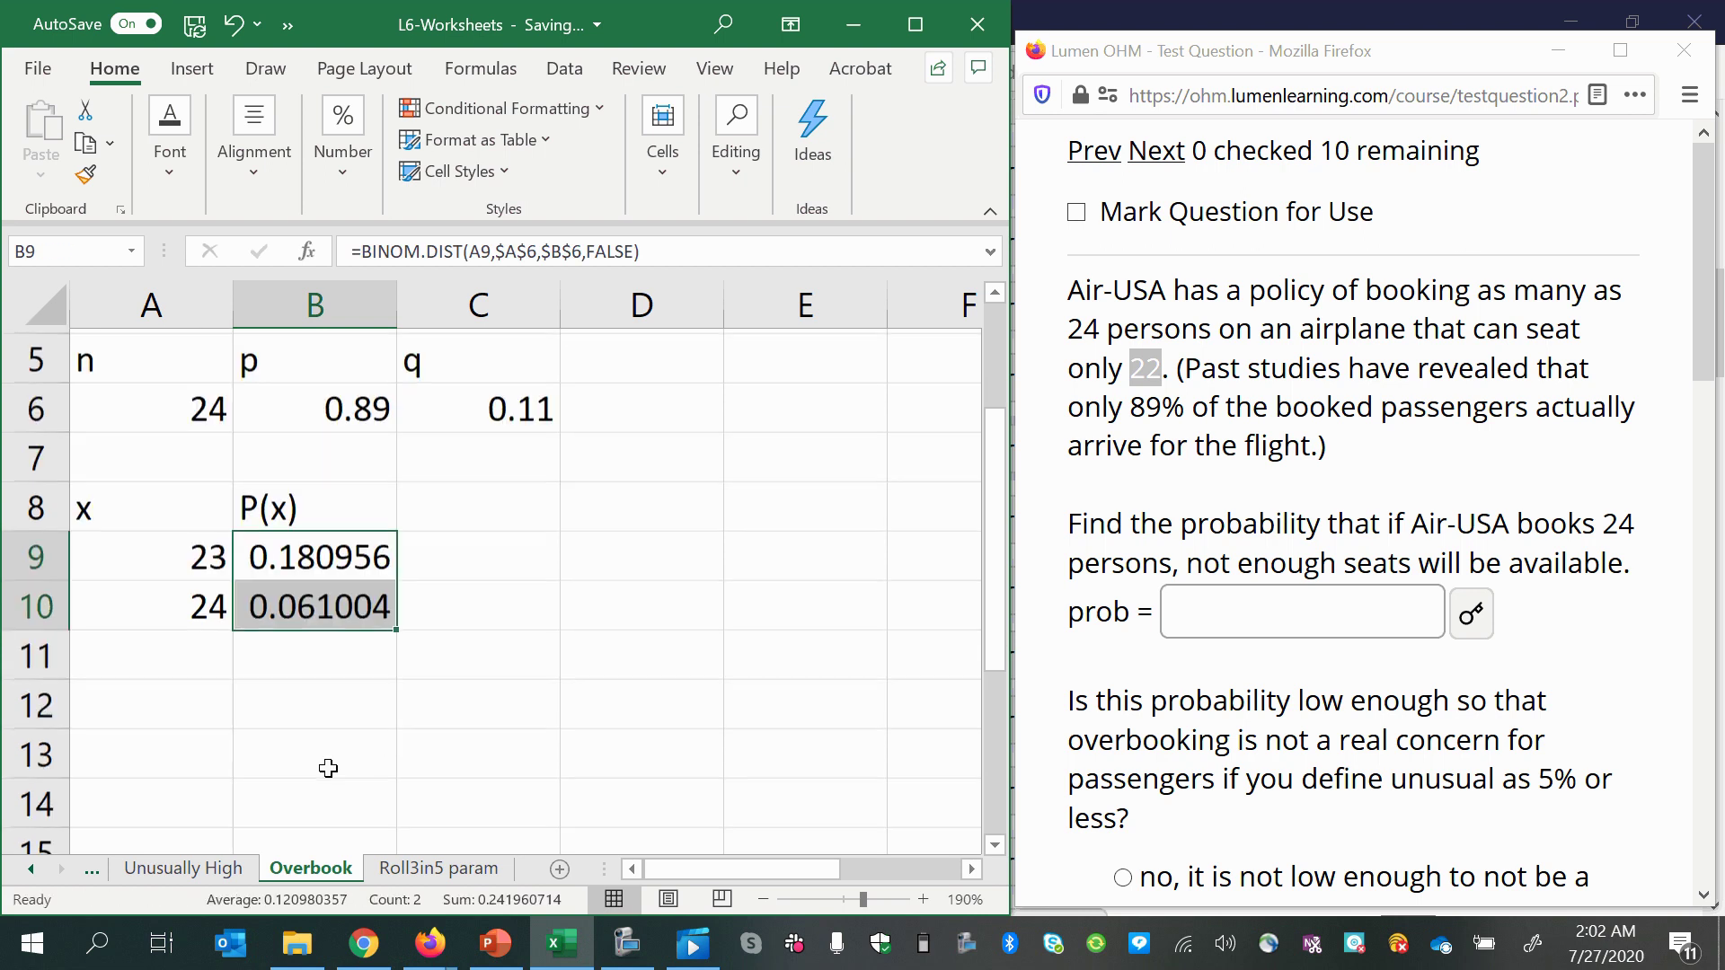
# Step: Add a SUM label in A11 and =SUM(B9:B10) in B11, giving 0.241961
pyautogui.click(150, 654)
pyautogui.write('SUM')
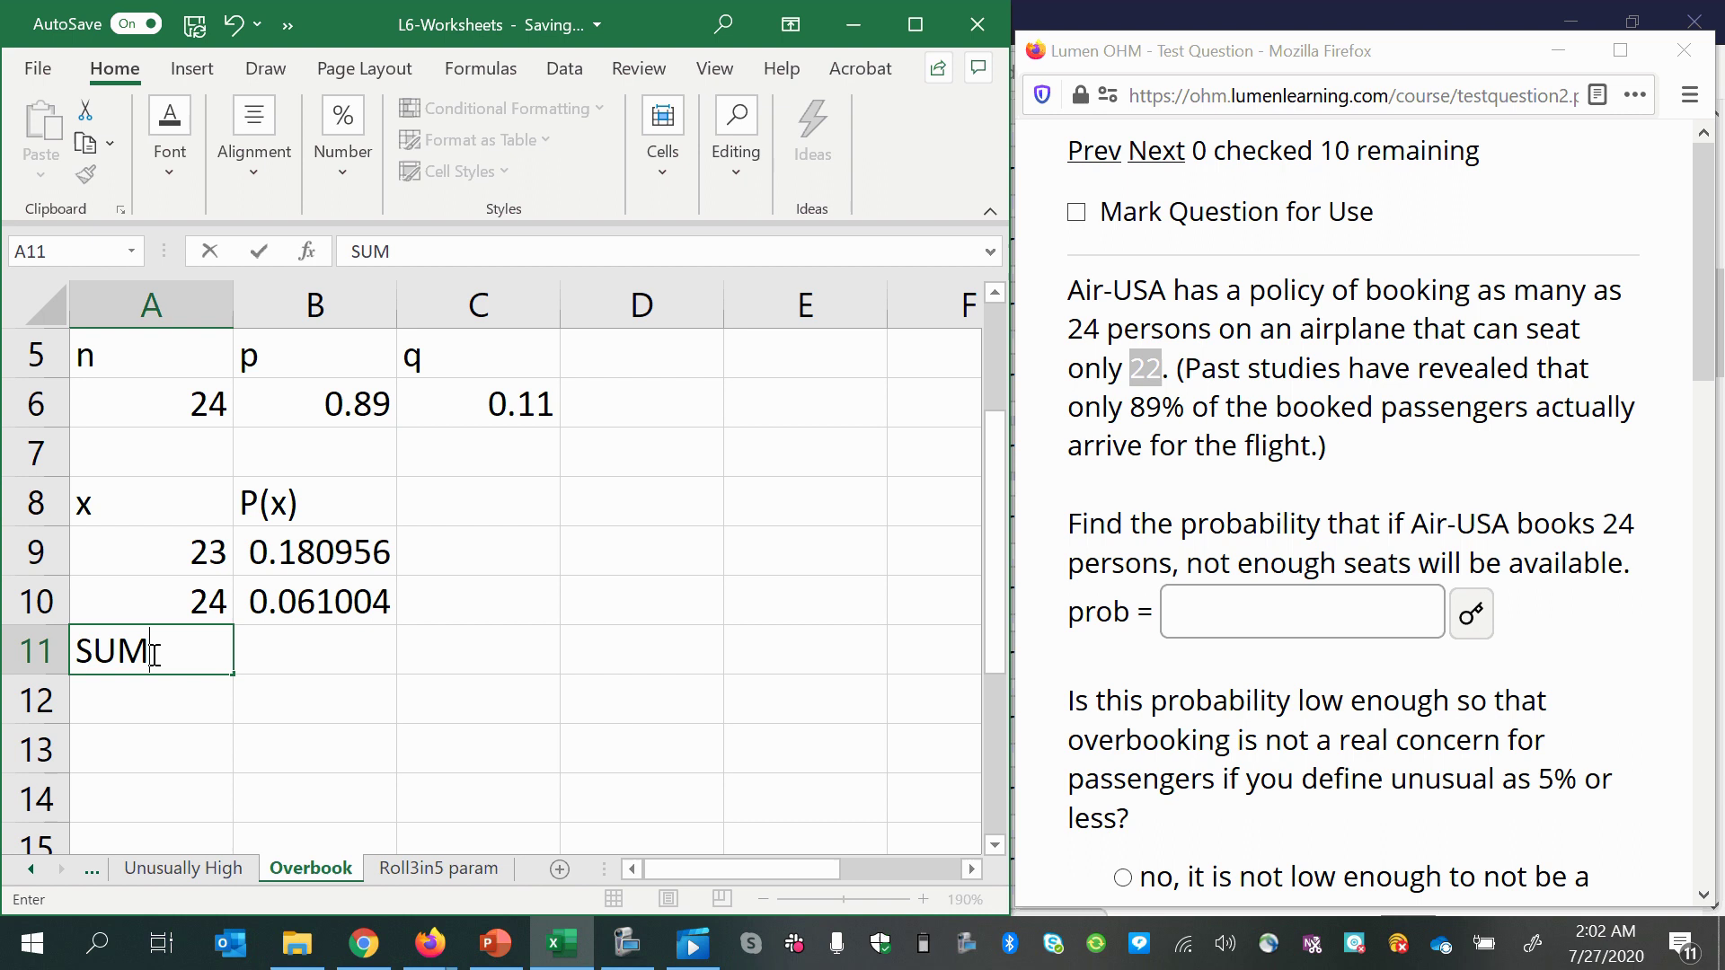
pyautogui.press('Tab')
pyautogui.write('=sum(')
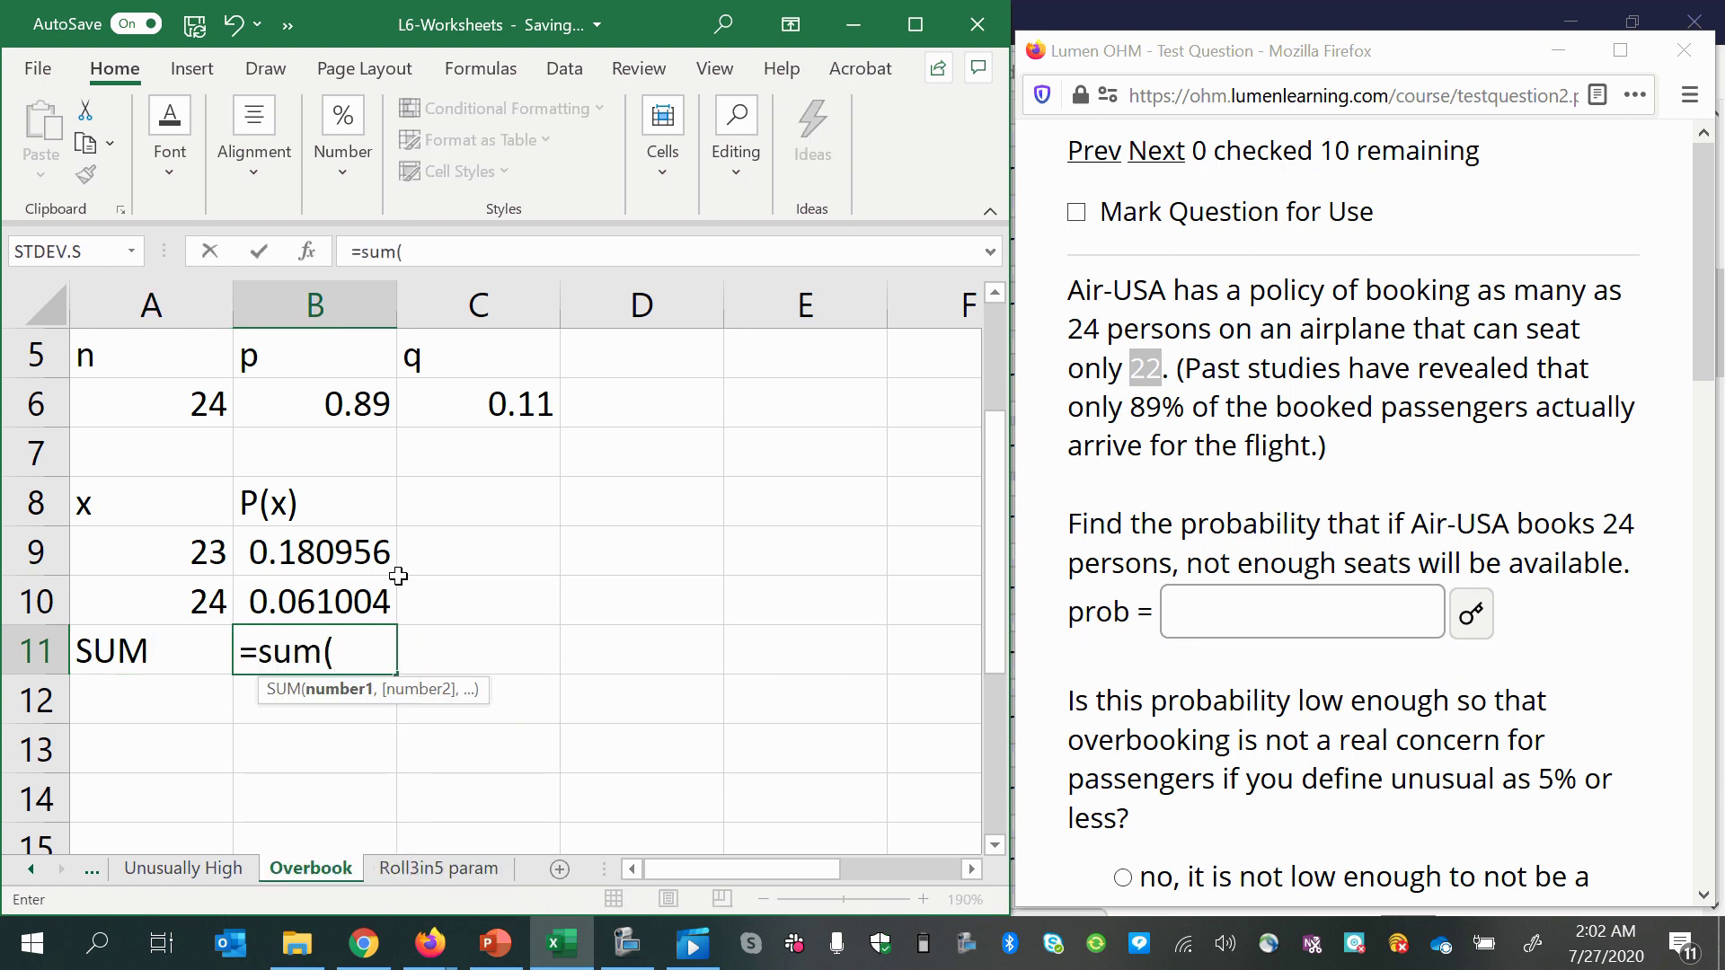
pyautogui.moveTo(334, 553); pyautogui.dragTo(342, 596)
pyautogui.press('Return')
pyautogui.scroll(1, 472, 676)
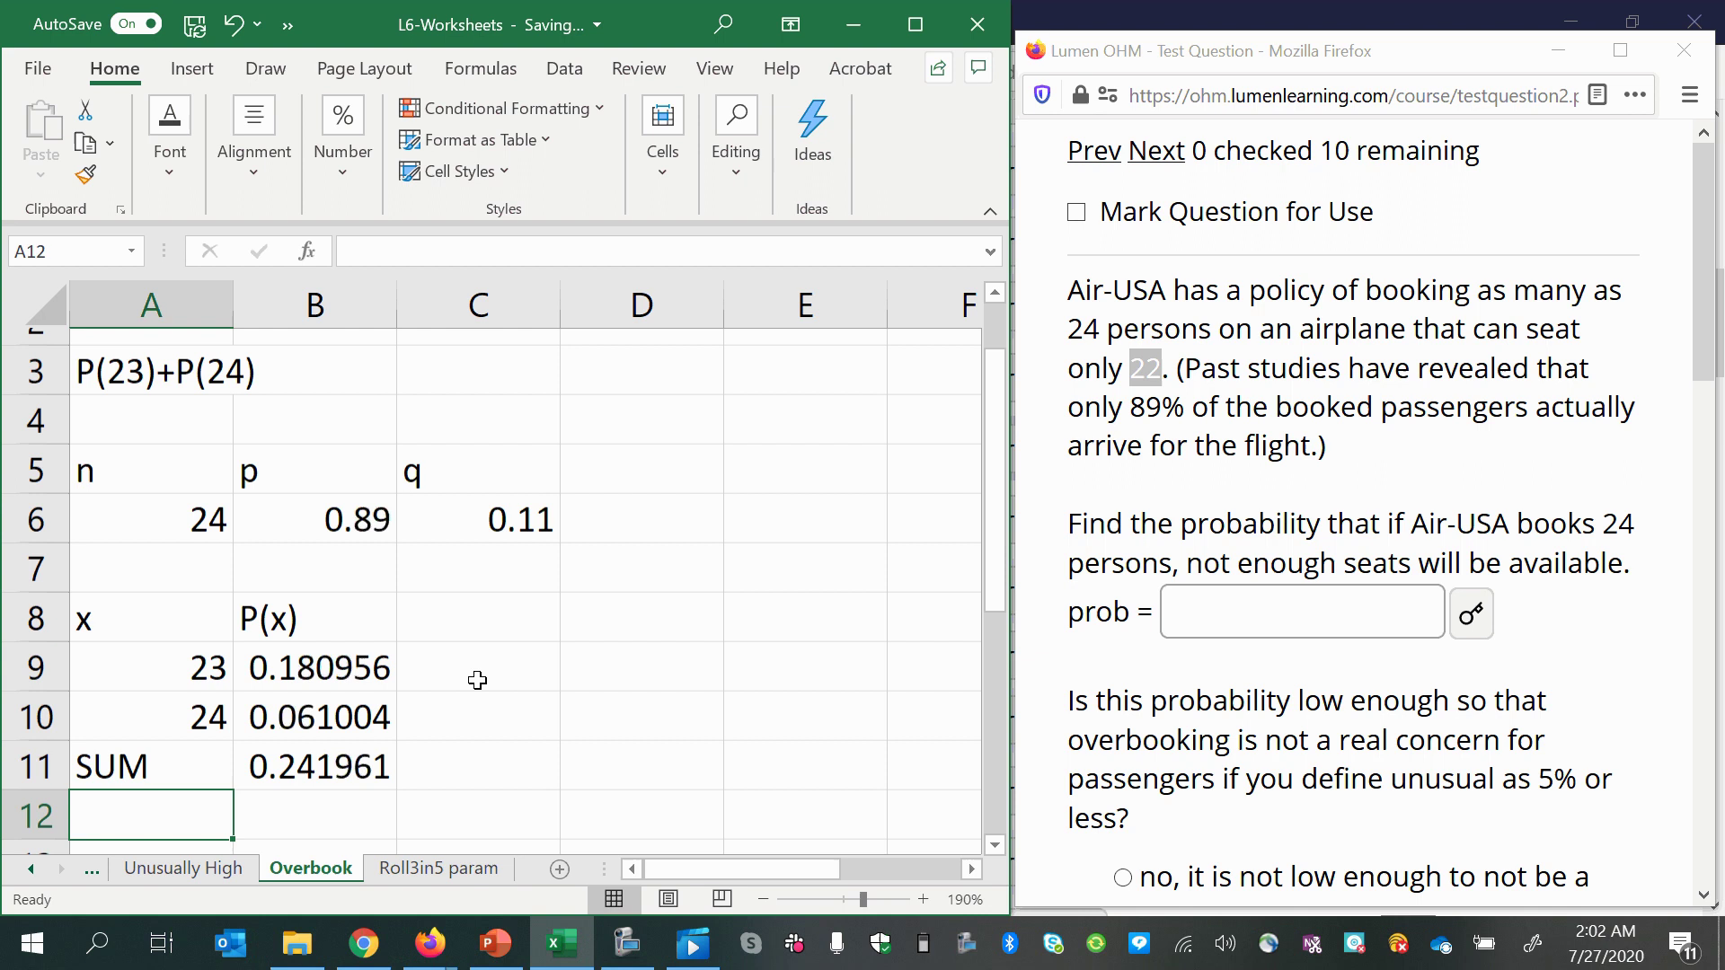
# Step: Enter 0.241961 as the not-enough-seats probability in the Lumen OHM answer field
pyautogui.click(1286, 626)
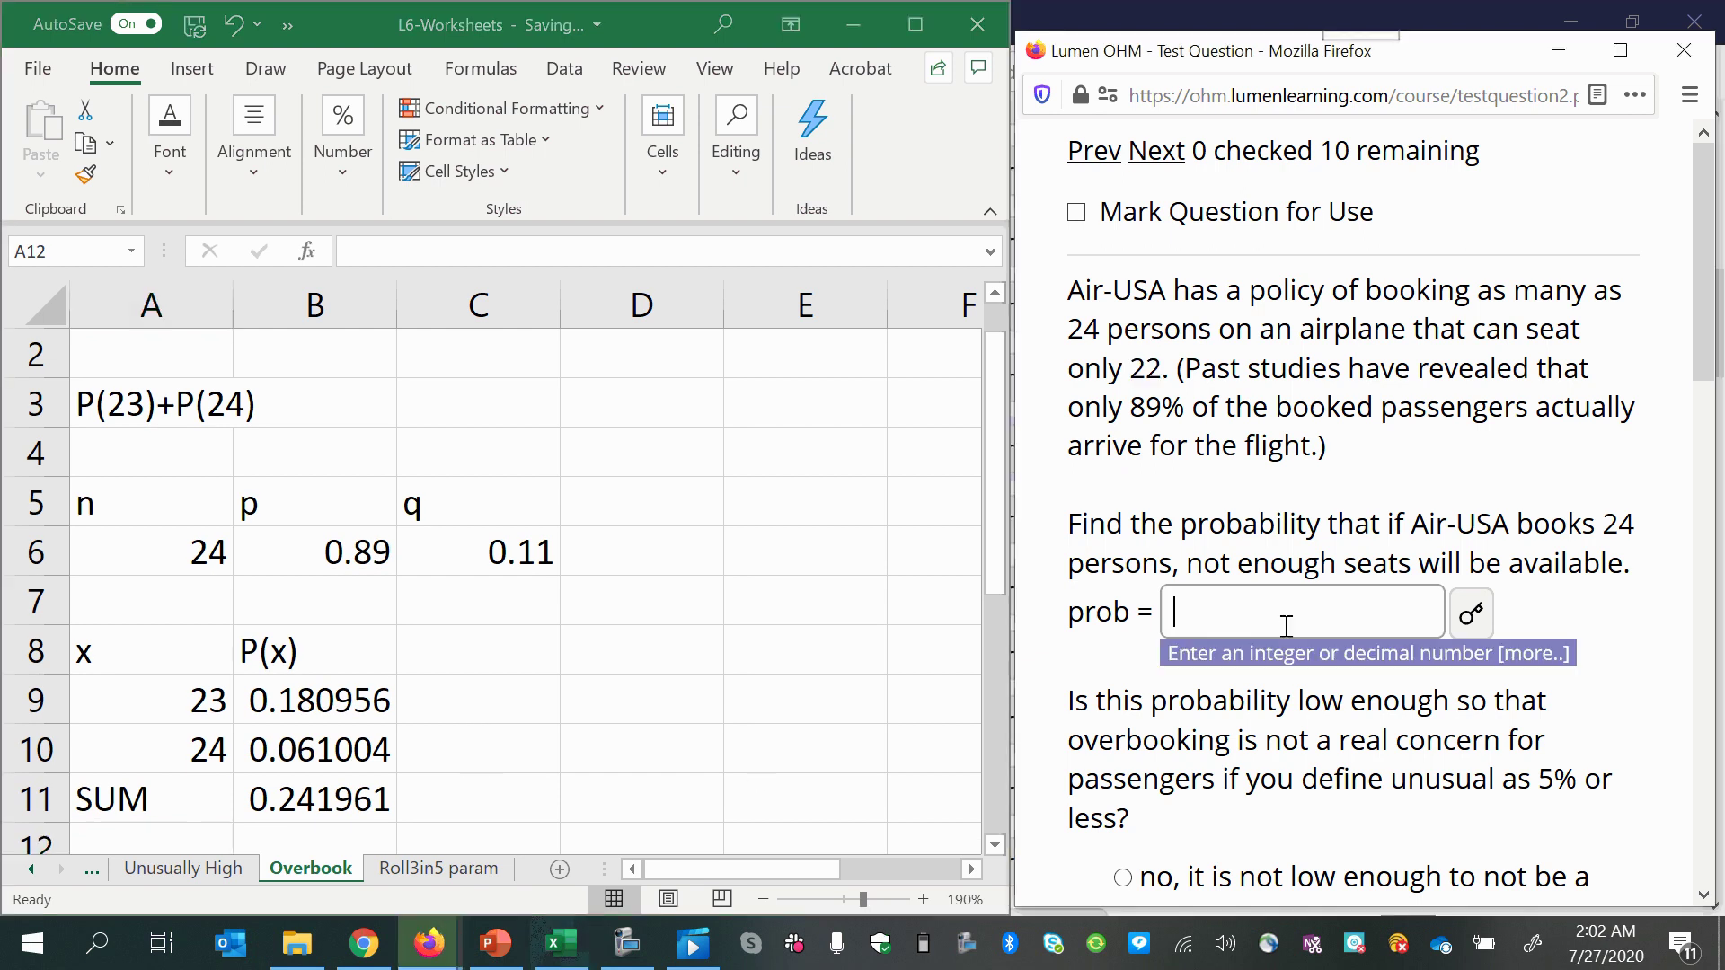
pyautogui.write('0.24')
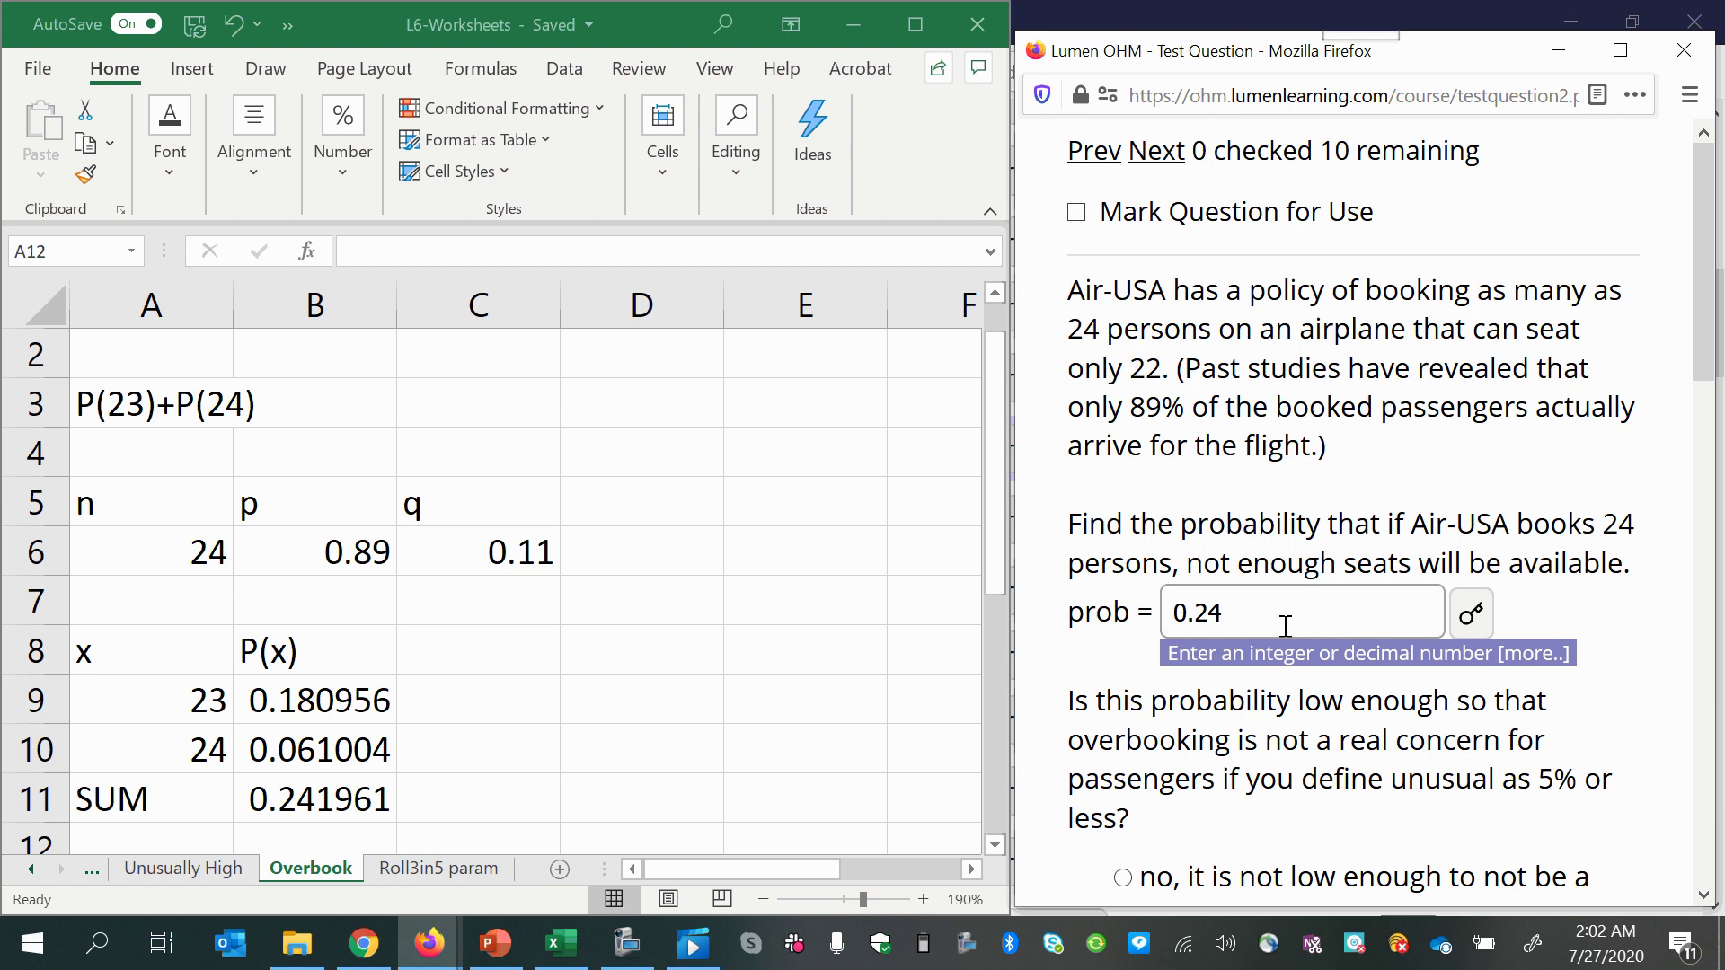
pyautogui.write('1961')
pyautogui.click(1381, 676)
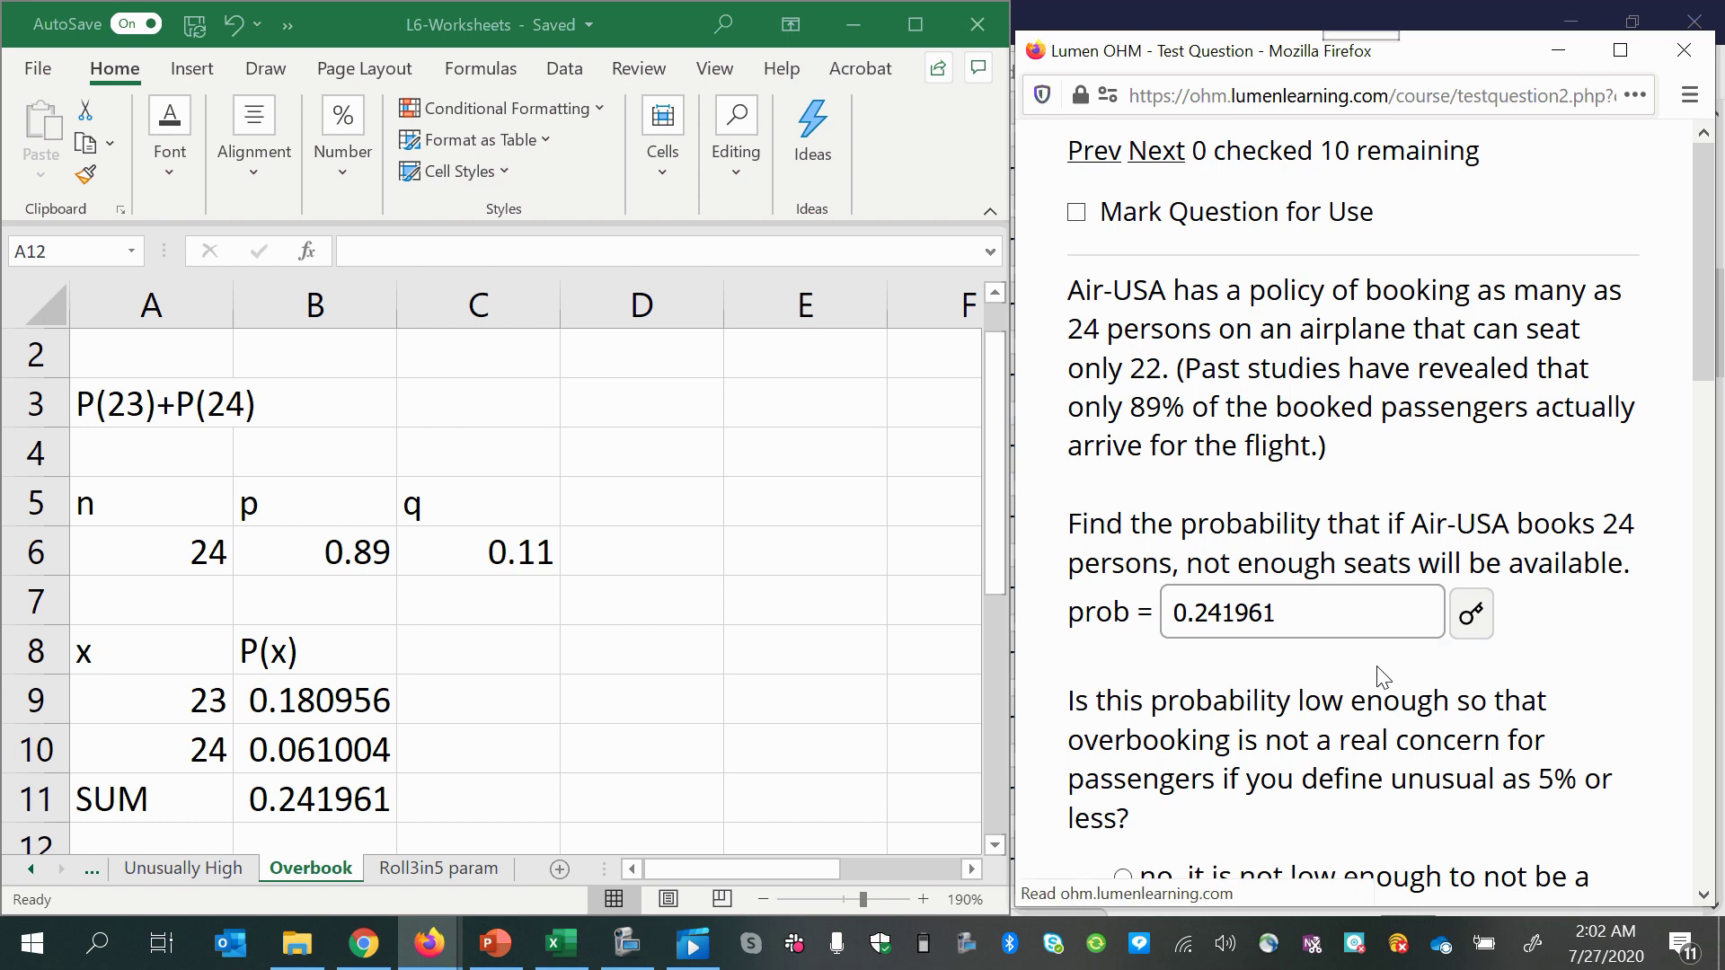
pyautogui.scroll(-2, 1329, 677)
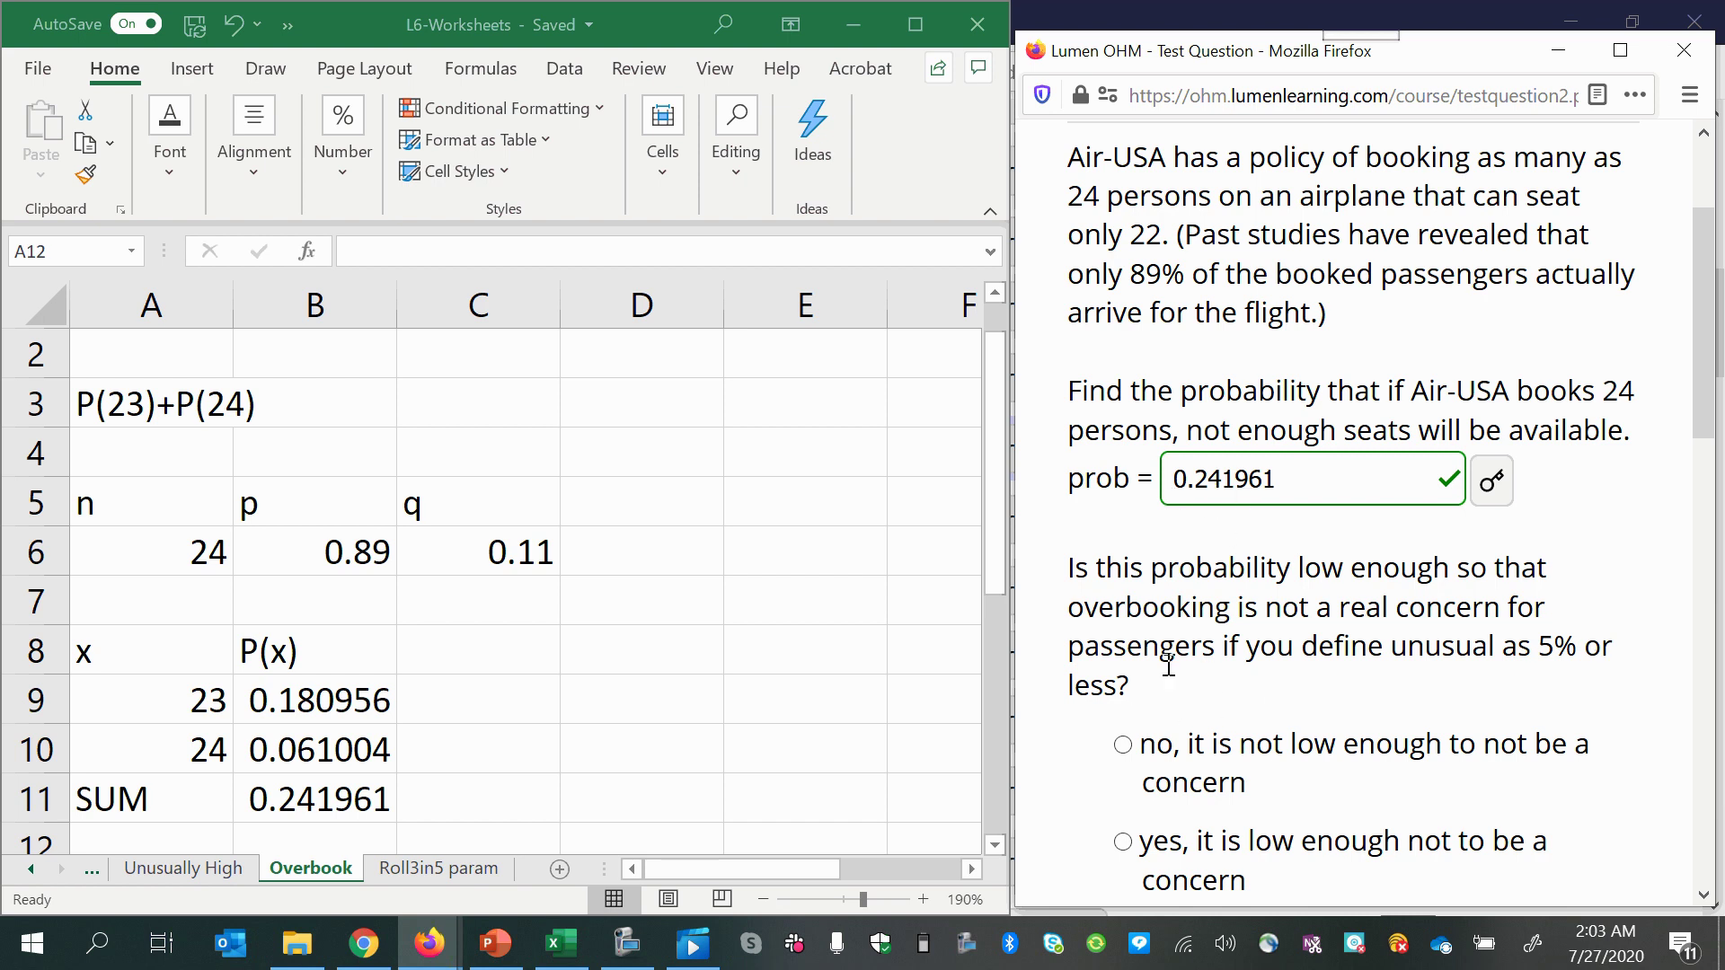
# Step: Answer that the probability is not low enough
pyautogui.scroll(-2, 1167, 665)
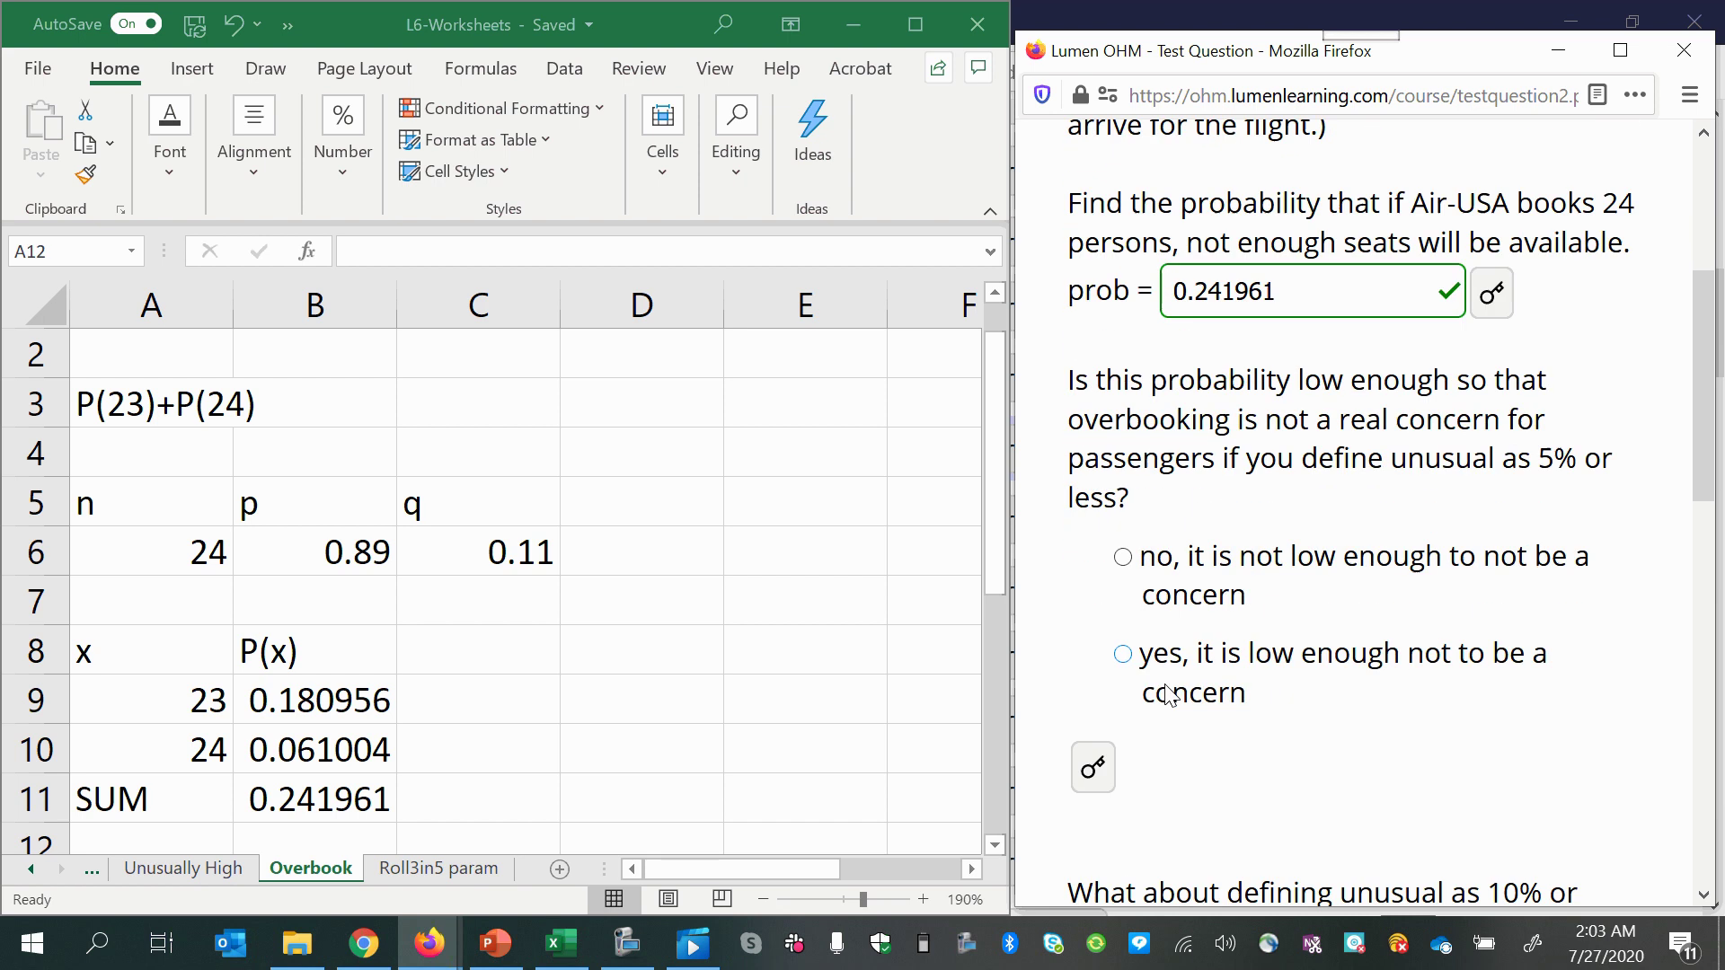
pyautogui.click(1123, 552)
pyautogui.scroll(-2, 1177, 782)
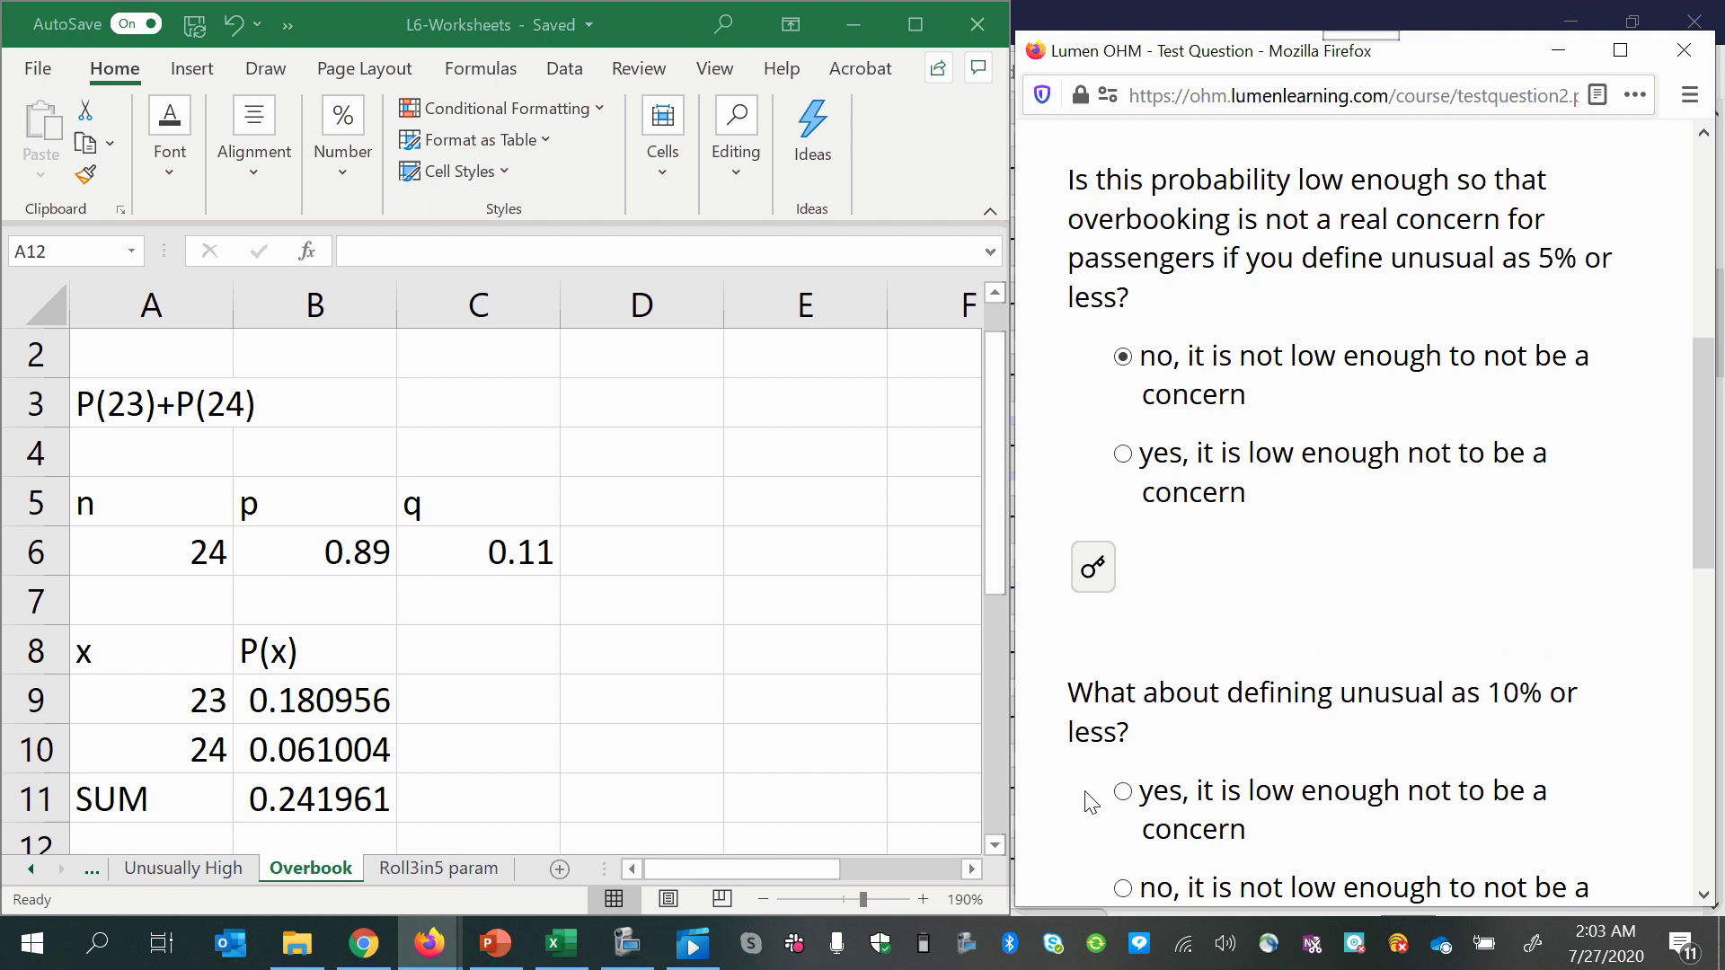
pyautogui.scroll(2, 1197, 726)
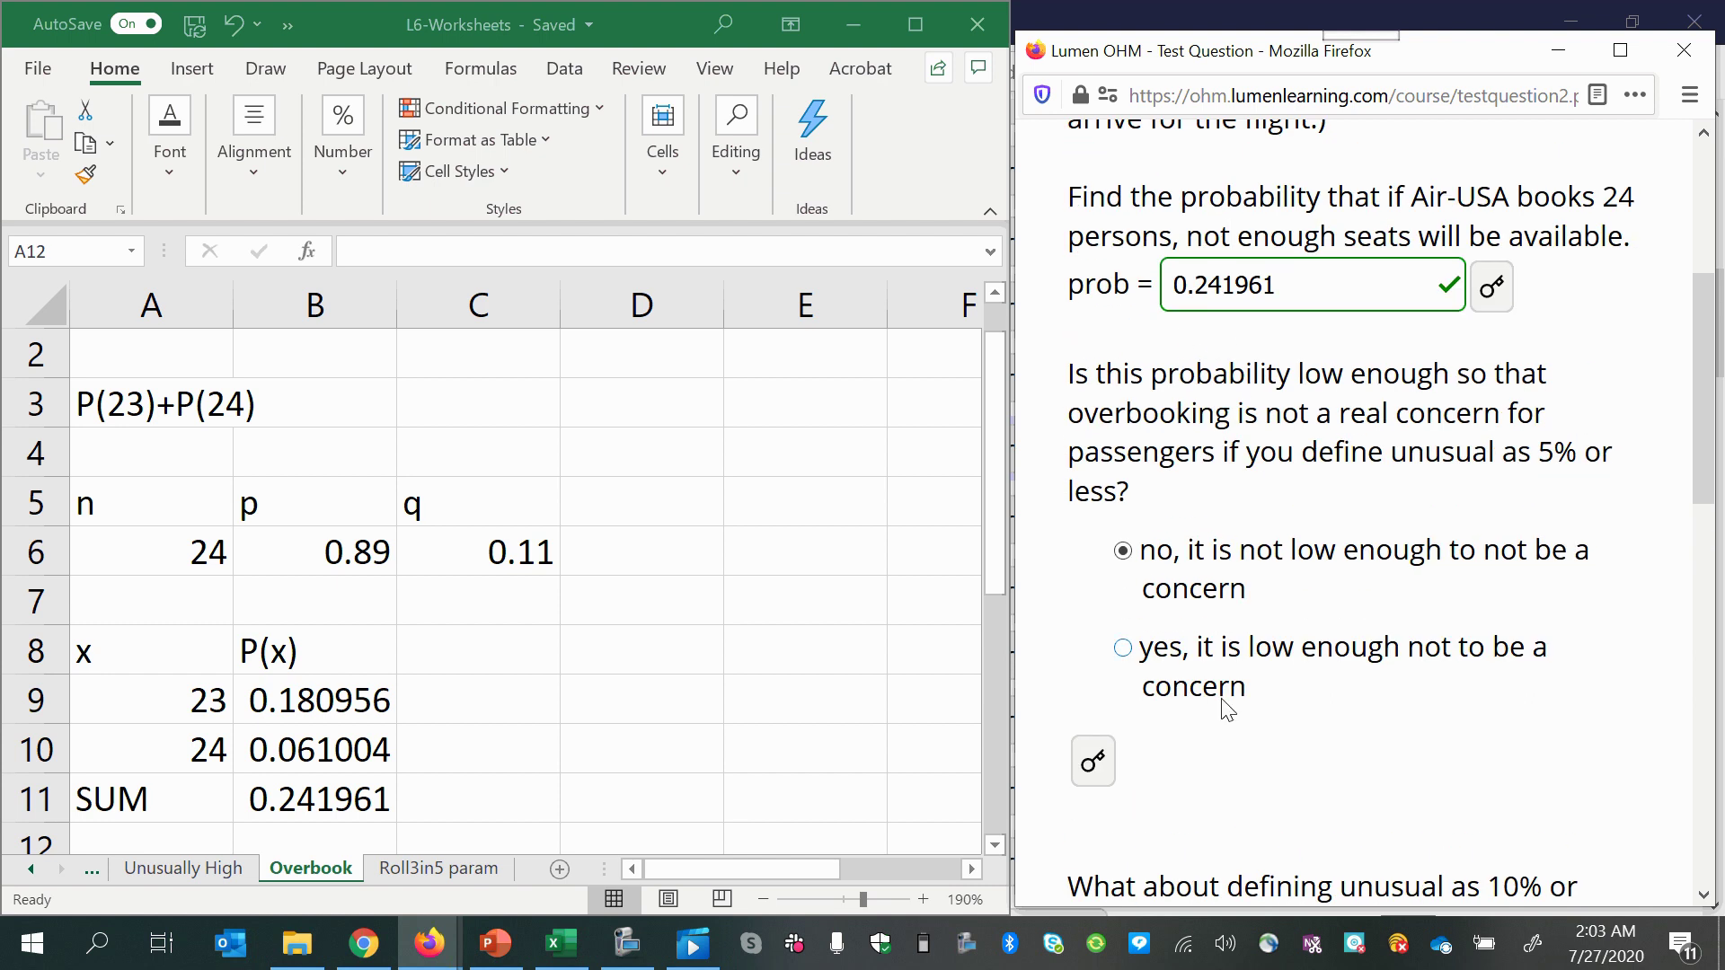
pyautogui.scroll(-4, 1227, 710)
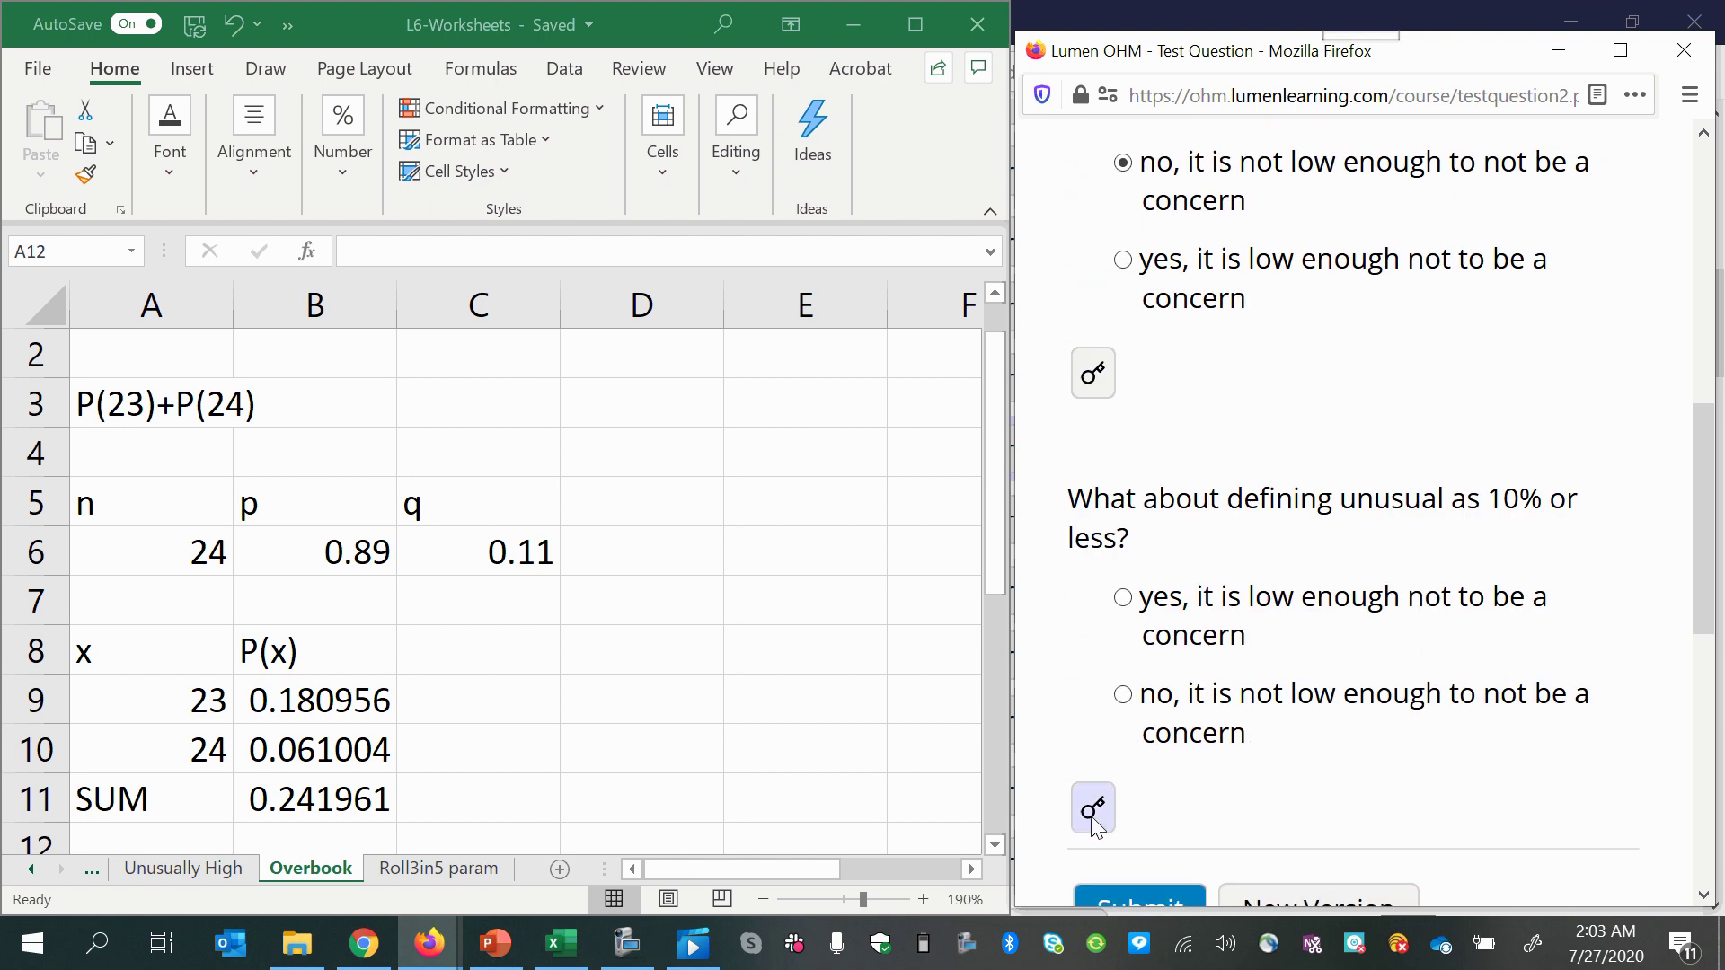
# Step: Reveal the answer to the 10% question and choose 'no'
pyautogui.click(1093, 813)
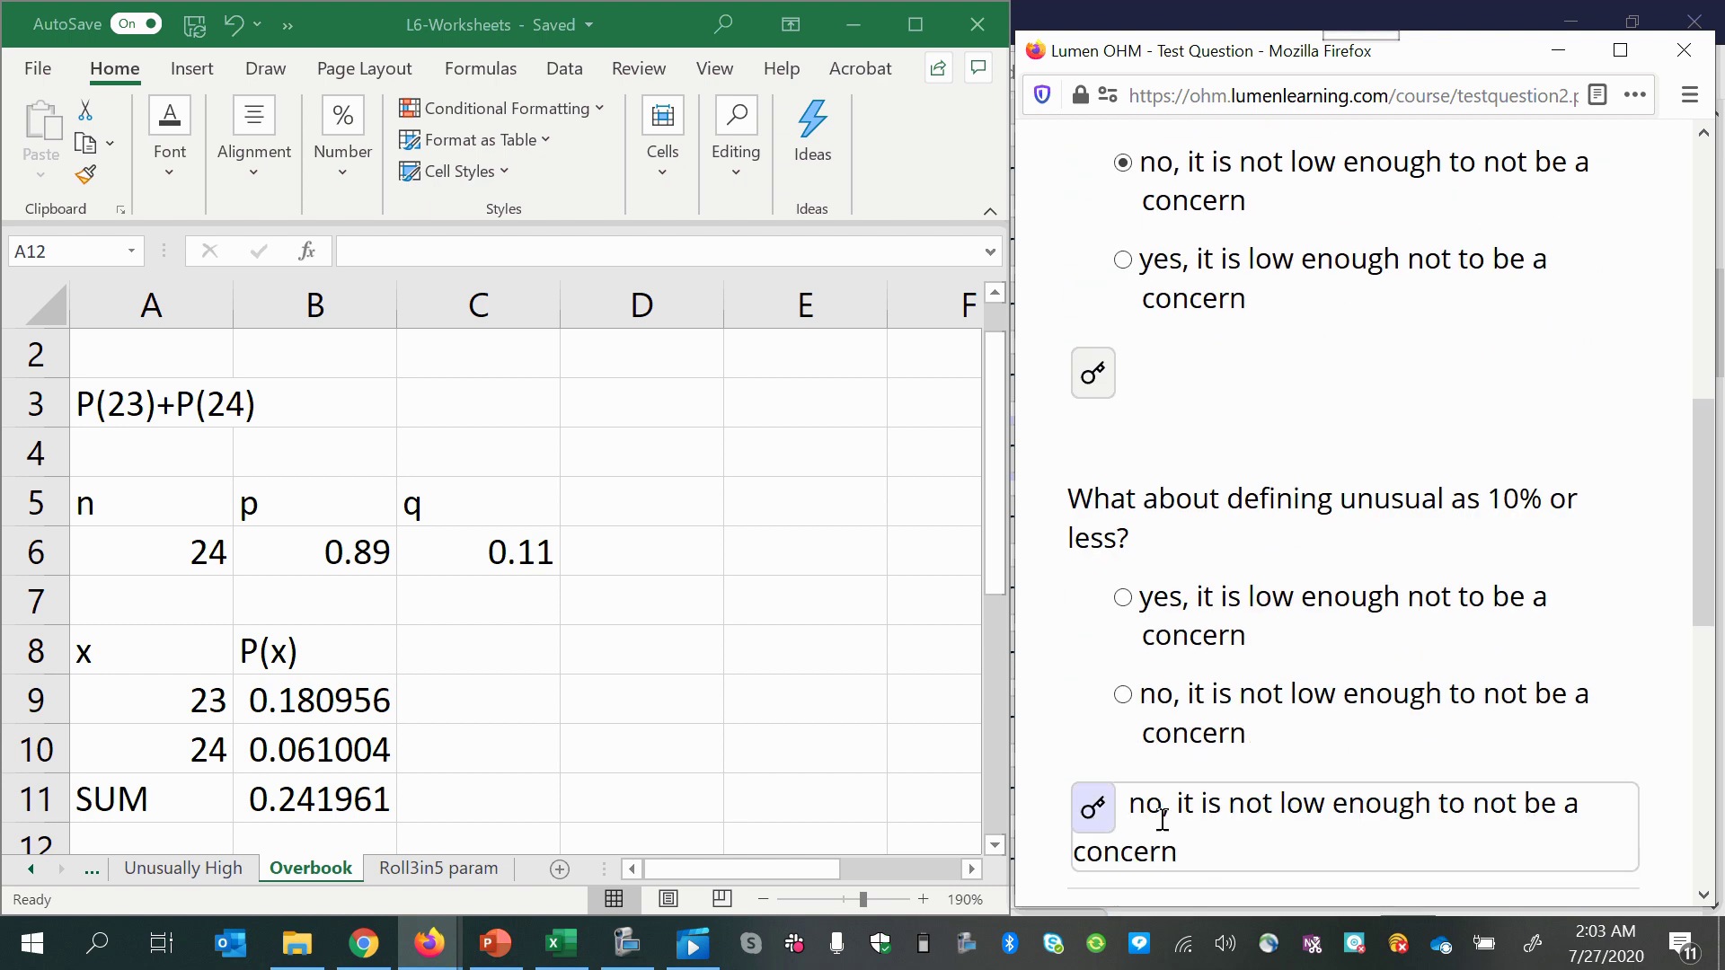
pyautogui.click(1125, 697)
pyautogui.scroll(-1, 1205, 809)
pyautogui.scroll(1, 1217, 768)
pyautogui.scroll(4, 1217, 768)
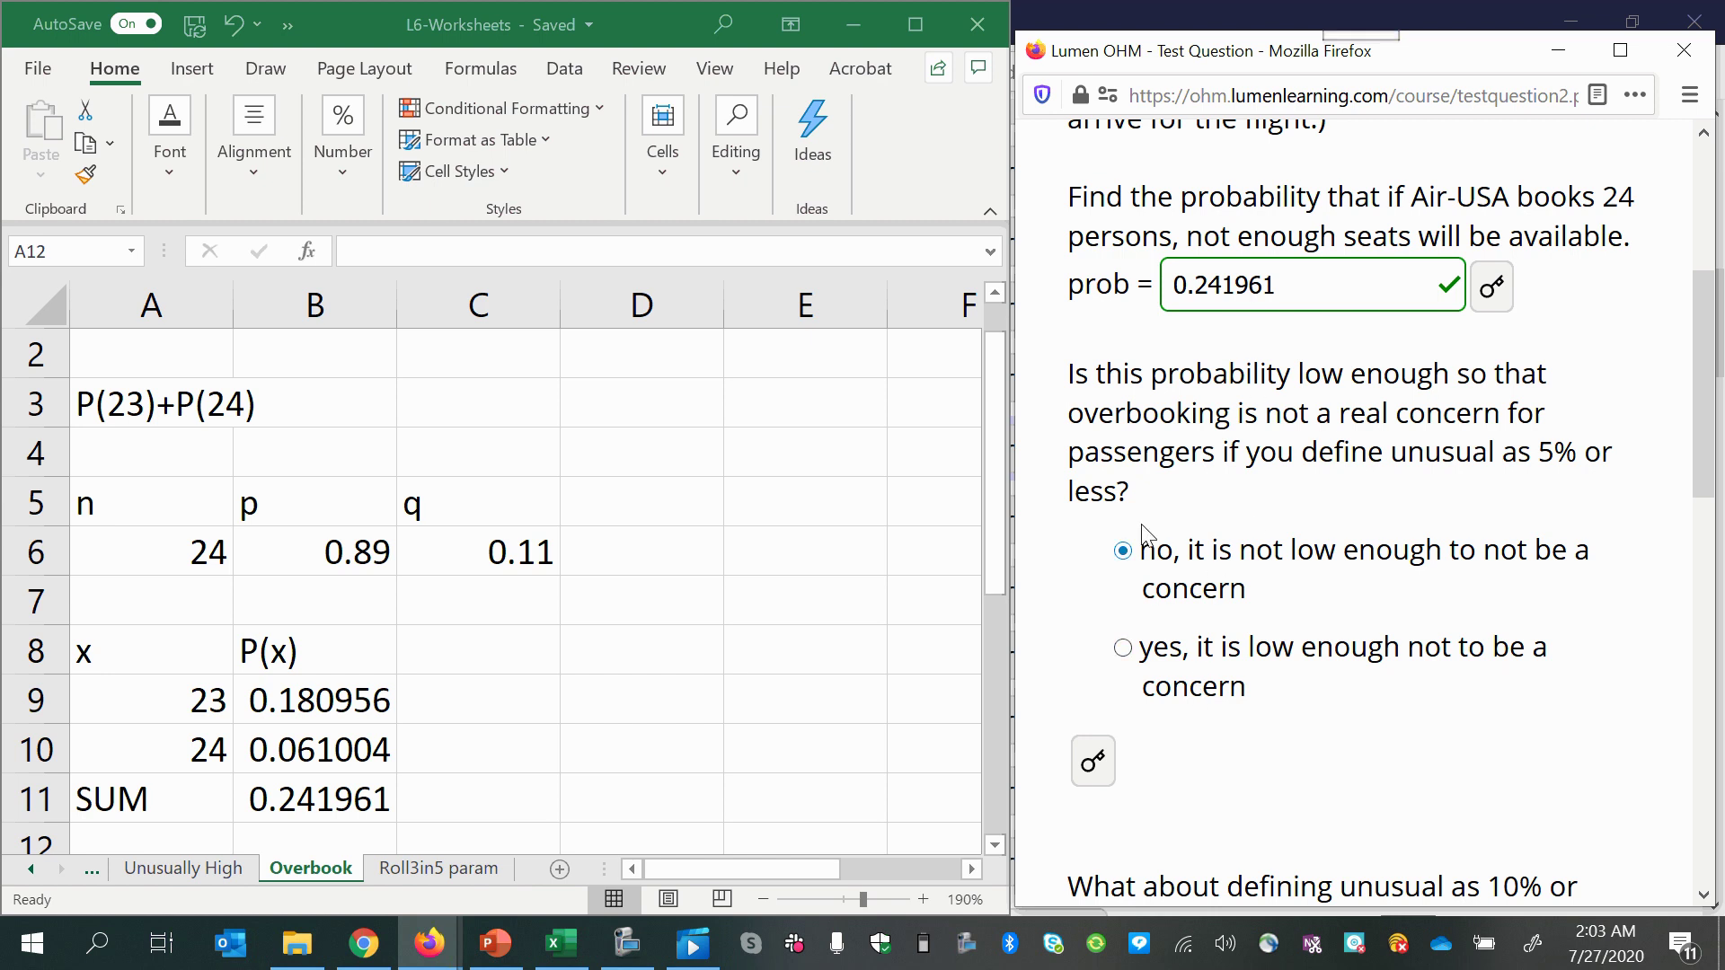
pyautogui.scroll(-1, 1184, 678)
pyautogui.scroll(-5, 1184, 679)
pyautogui.scroll(6, 1207, 663)
pyautogui.scroll(-4, 1218, 617)
pyautogui.scroll(3, 1207, 669)
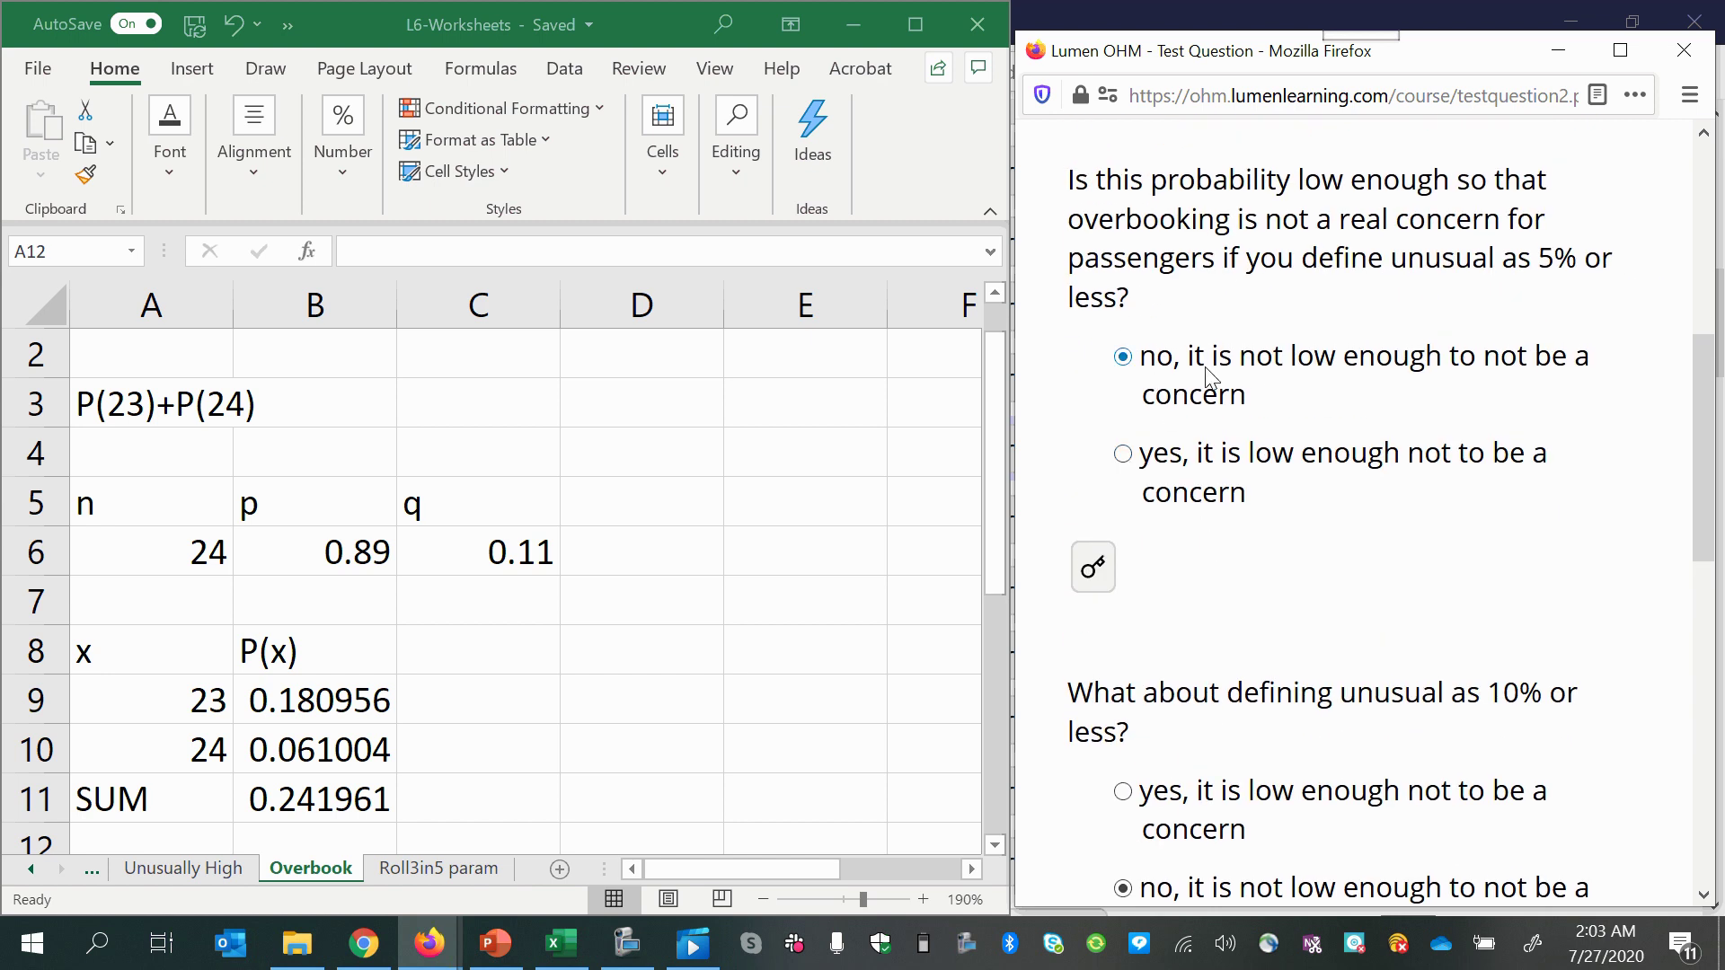
pyautogui.scroll(-9, 1224, 869)
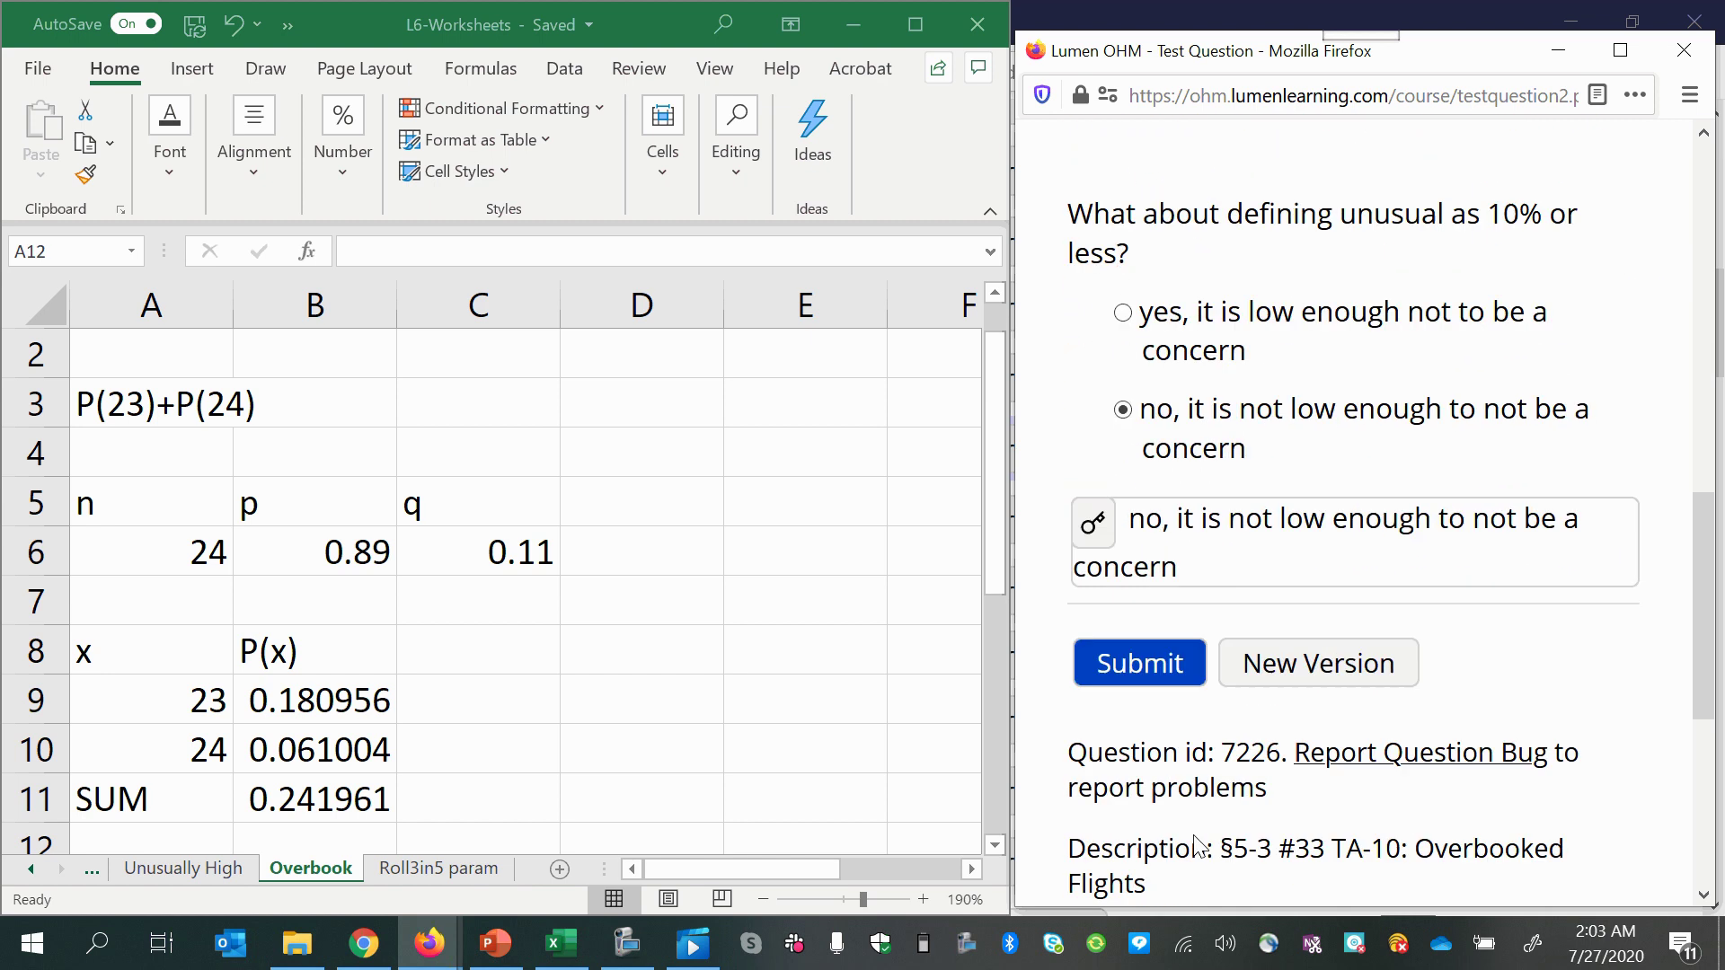
# Step: Submit the answers and load a new version with 20 bookings for 19 seats
pyautogui.click(1168, 566)
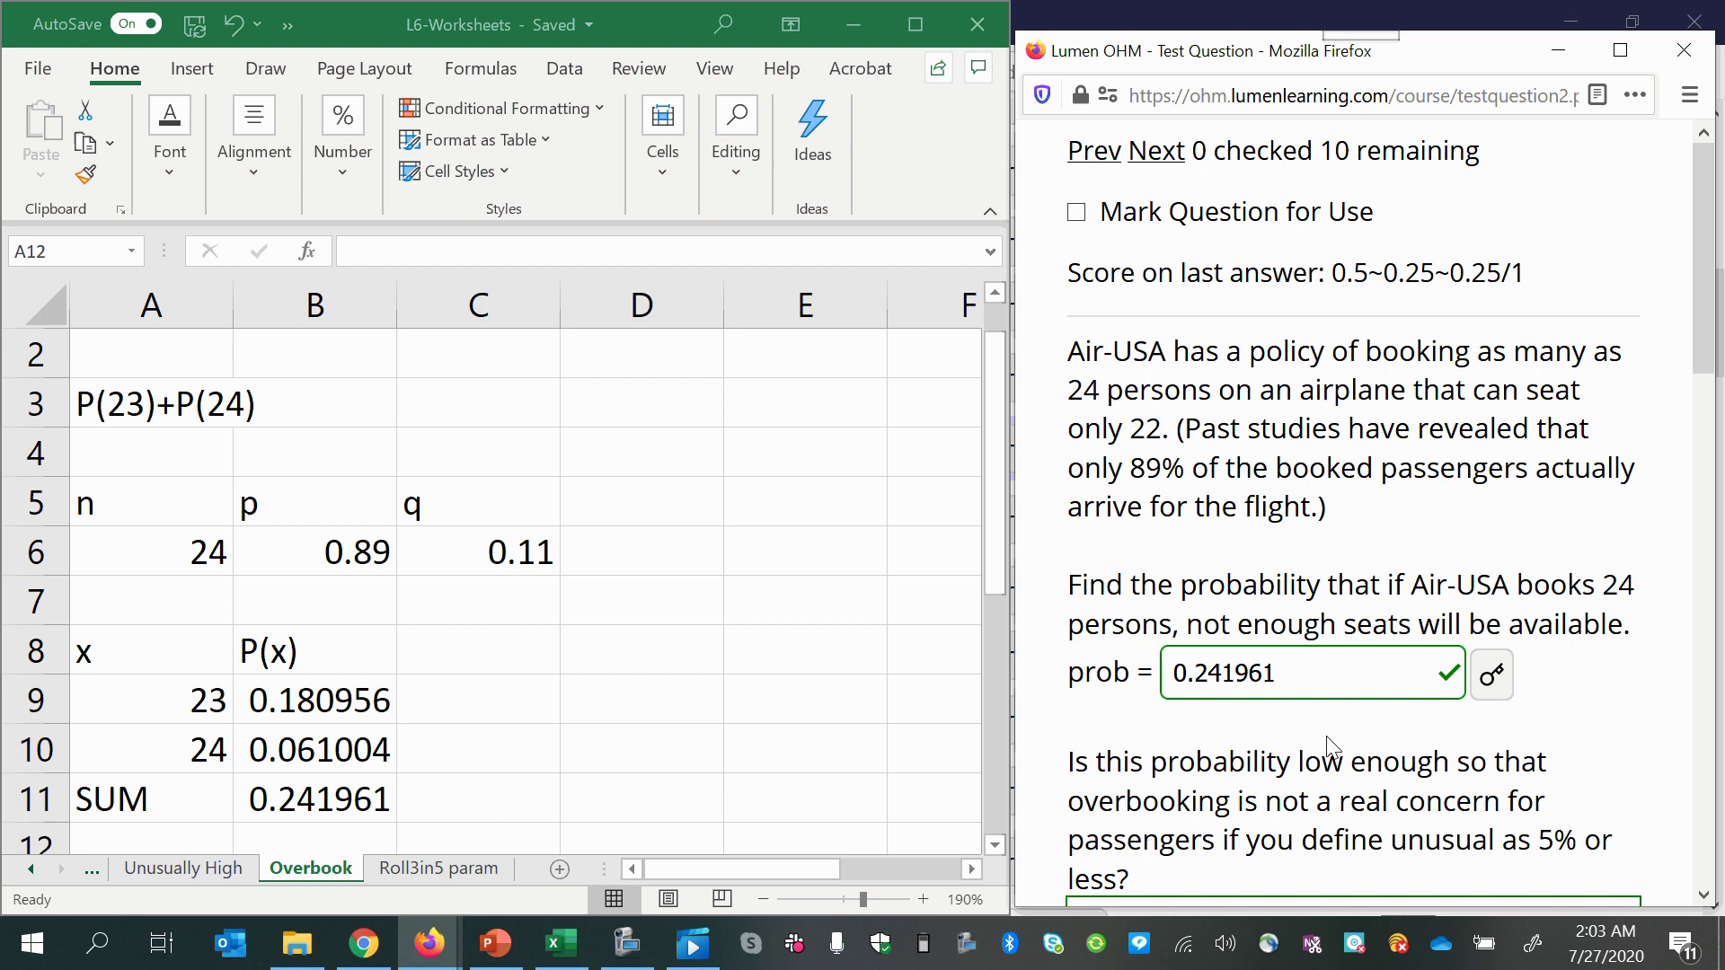
pyautogui.scroll(-10, 1328, 764)
pyautogui.scroll(-4, 1327, 805)
pyautogui.click(1314, 525)
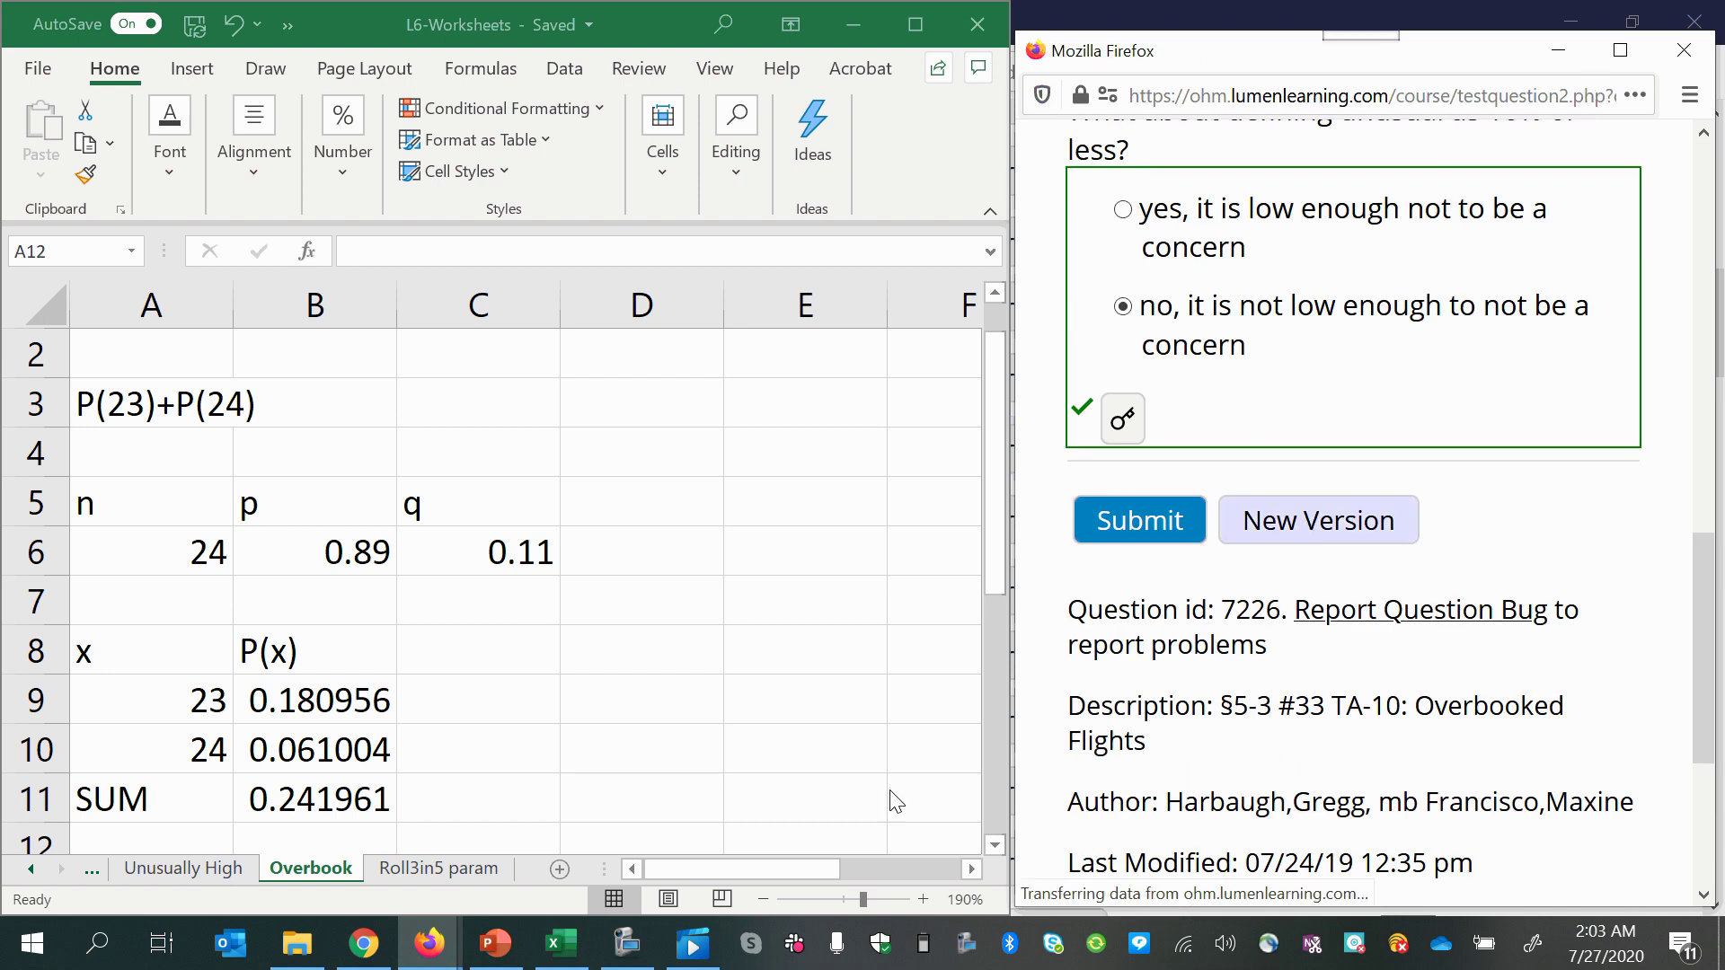
pyautogui.scroll(1, 359, 719)
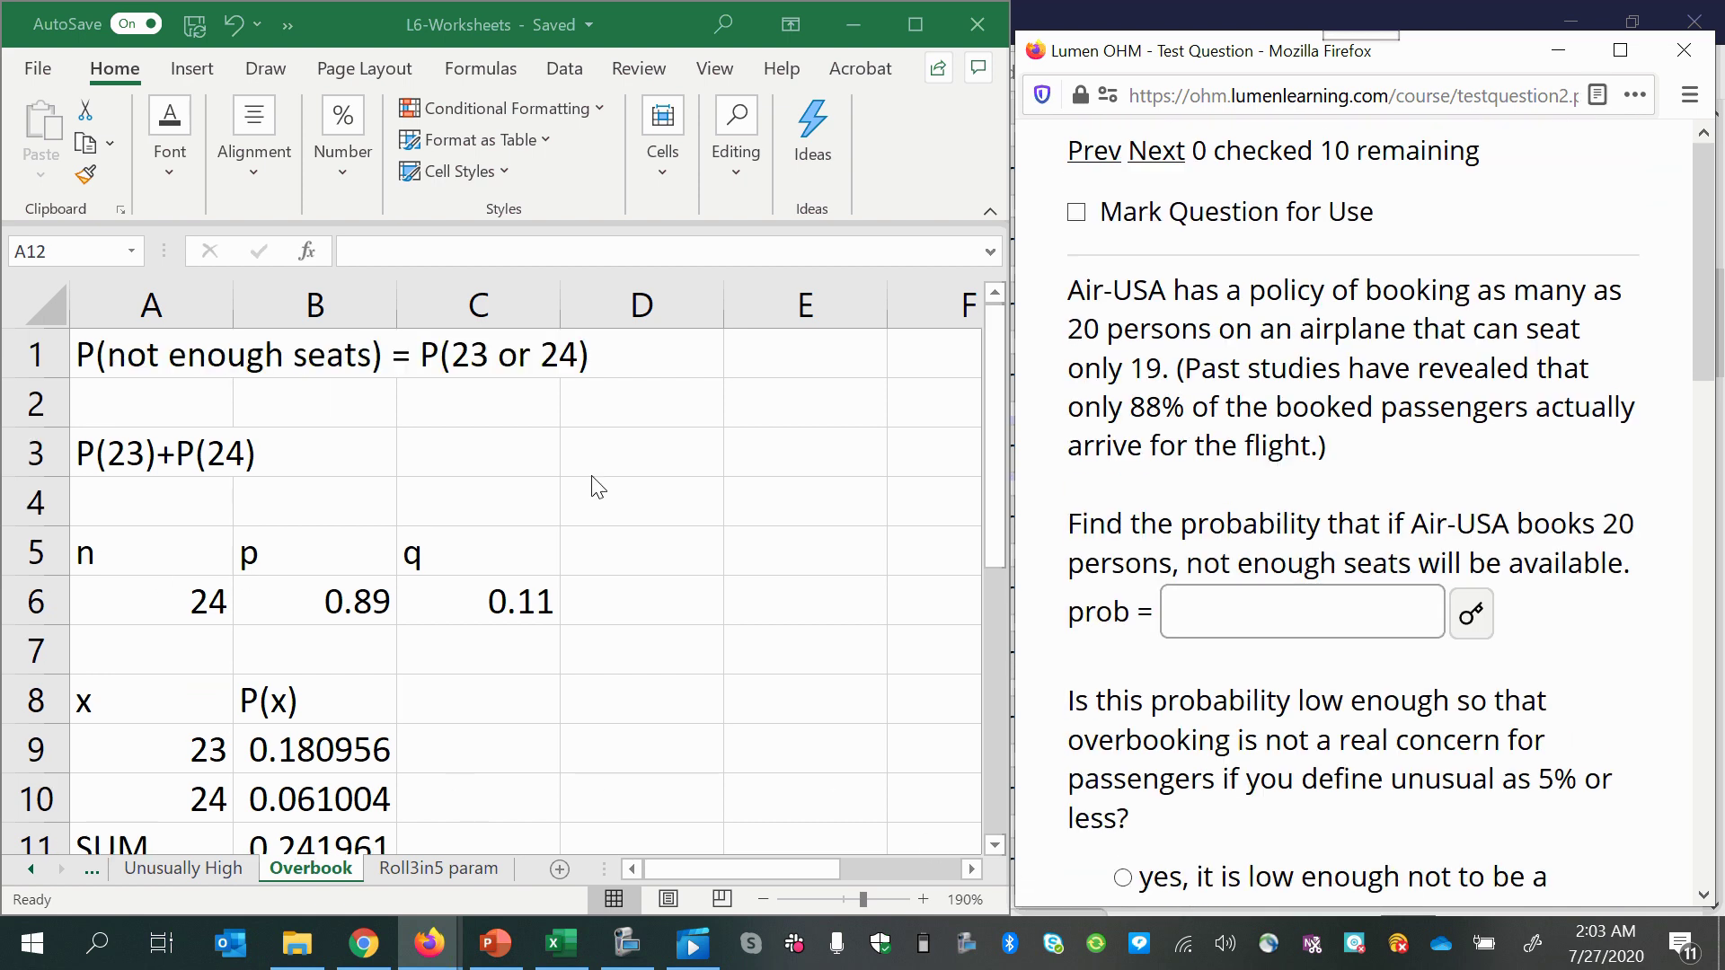
# Step: Change the parameters to n = 20 and p = 0.88
pyautogui.click(130, 595)
pyautogui.click(130, 595)
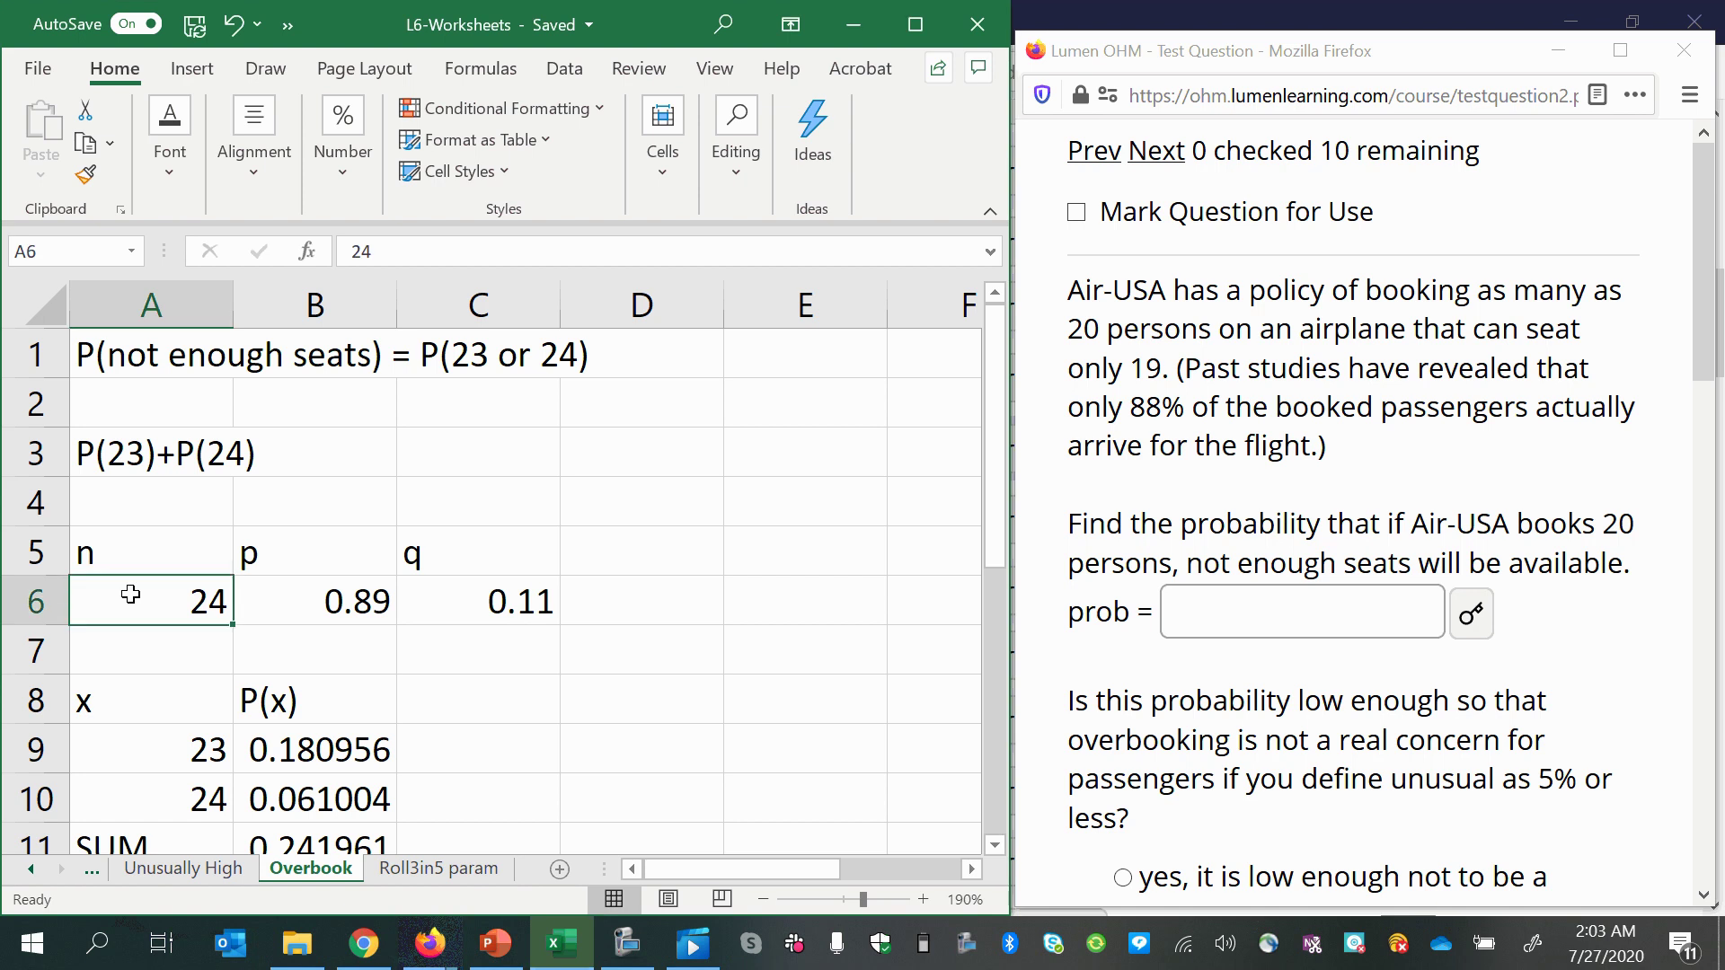
pyautogui.write('20')
pyautogui.click(297, 605)
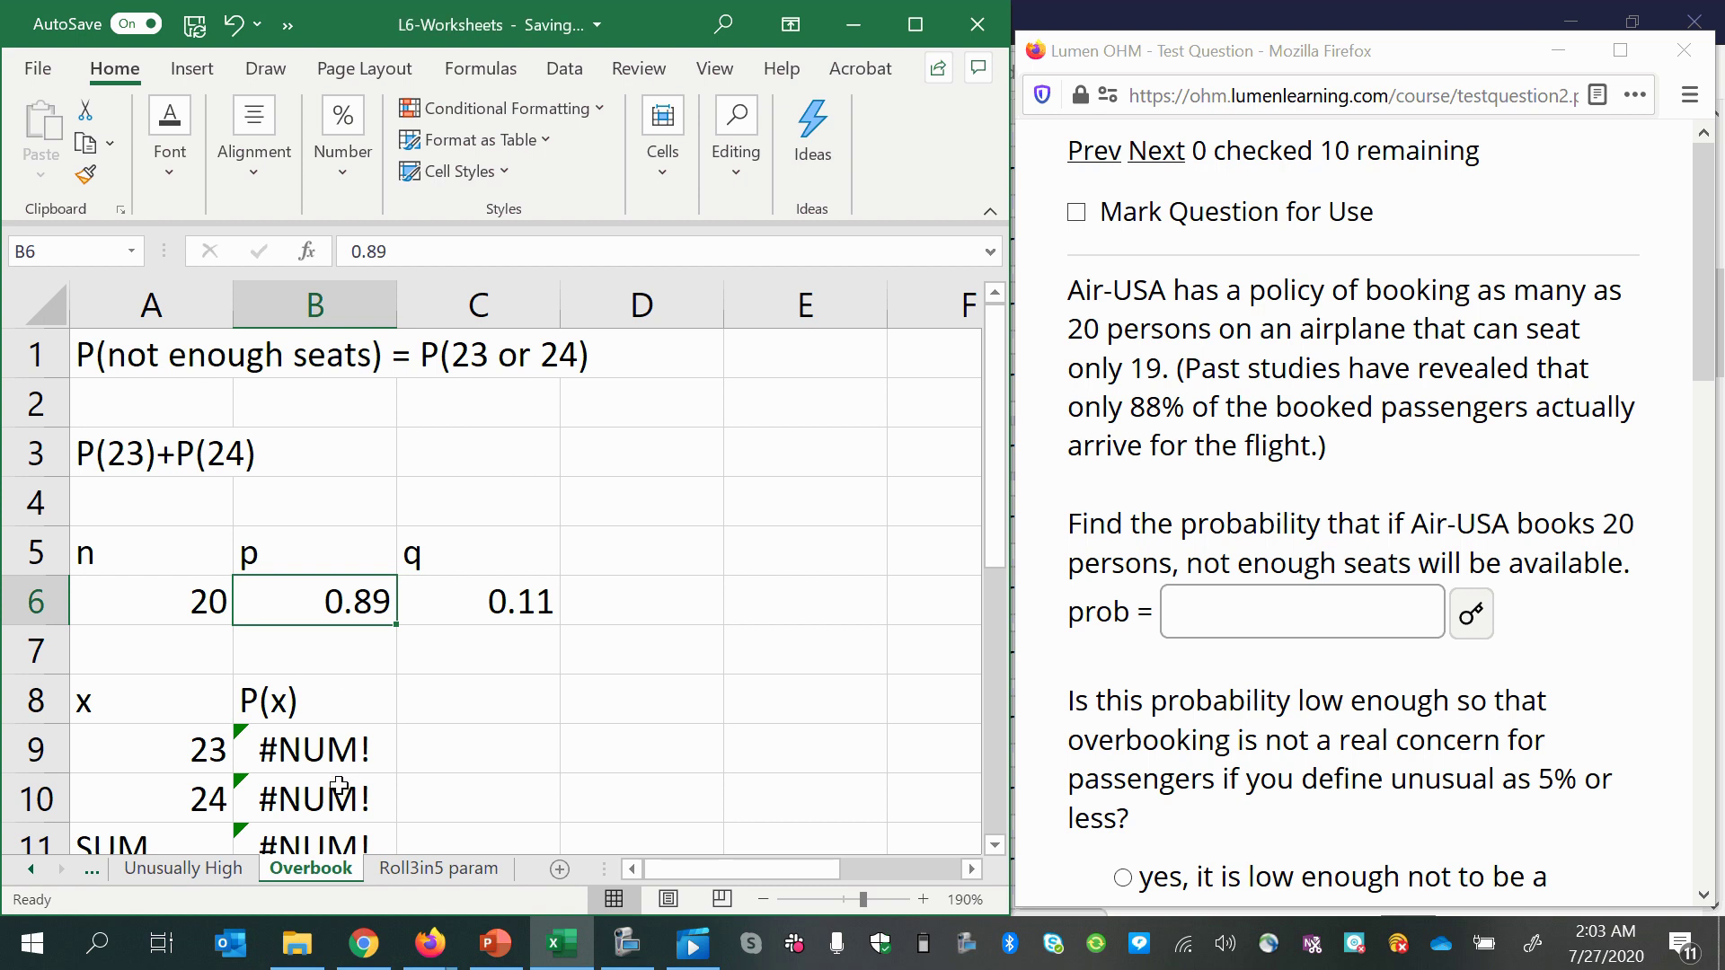
pyautogui.write('.88')
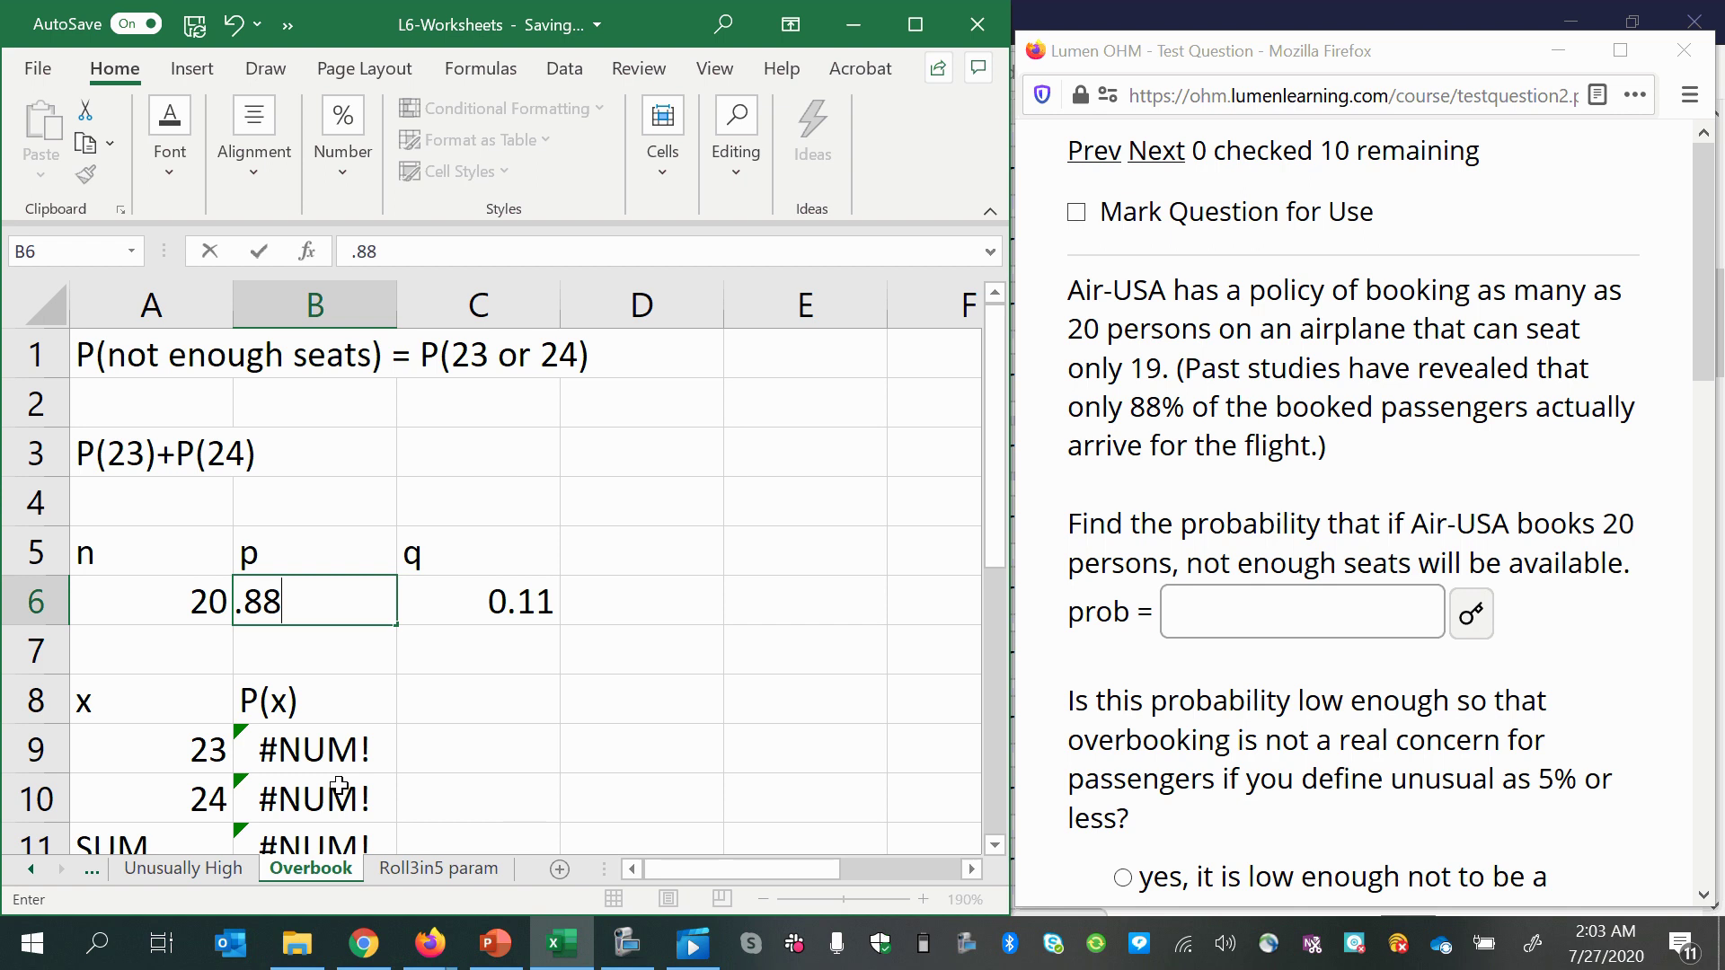
pyautogui.press('Tab')
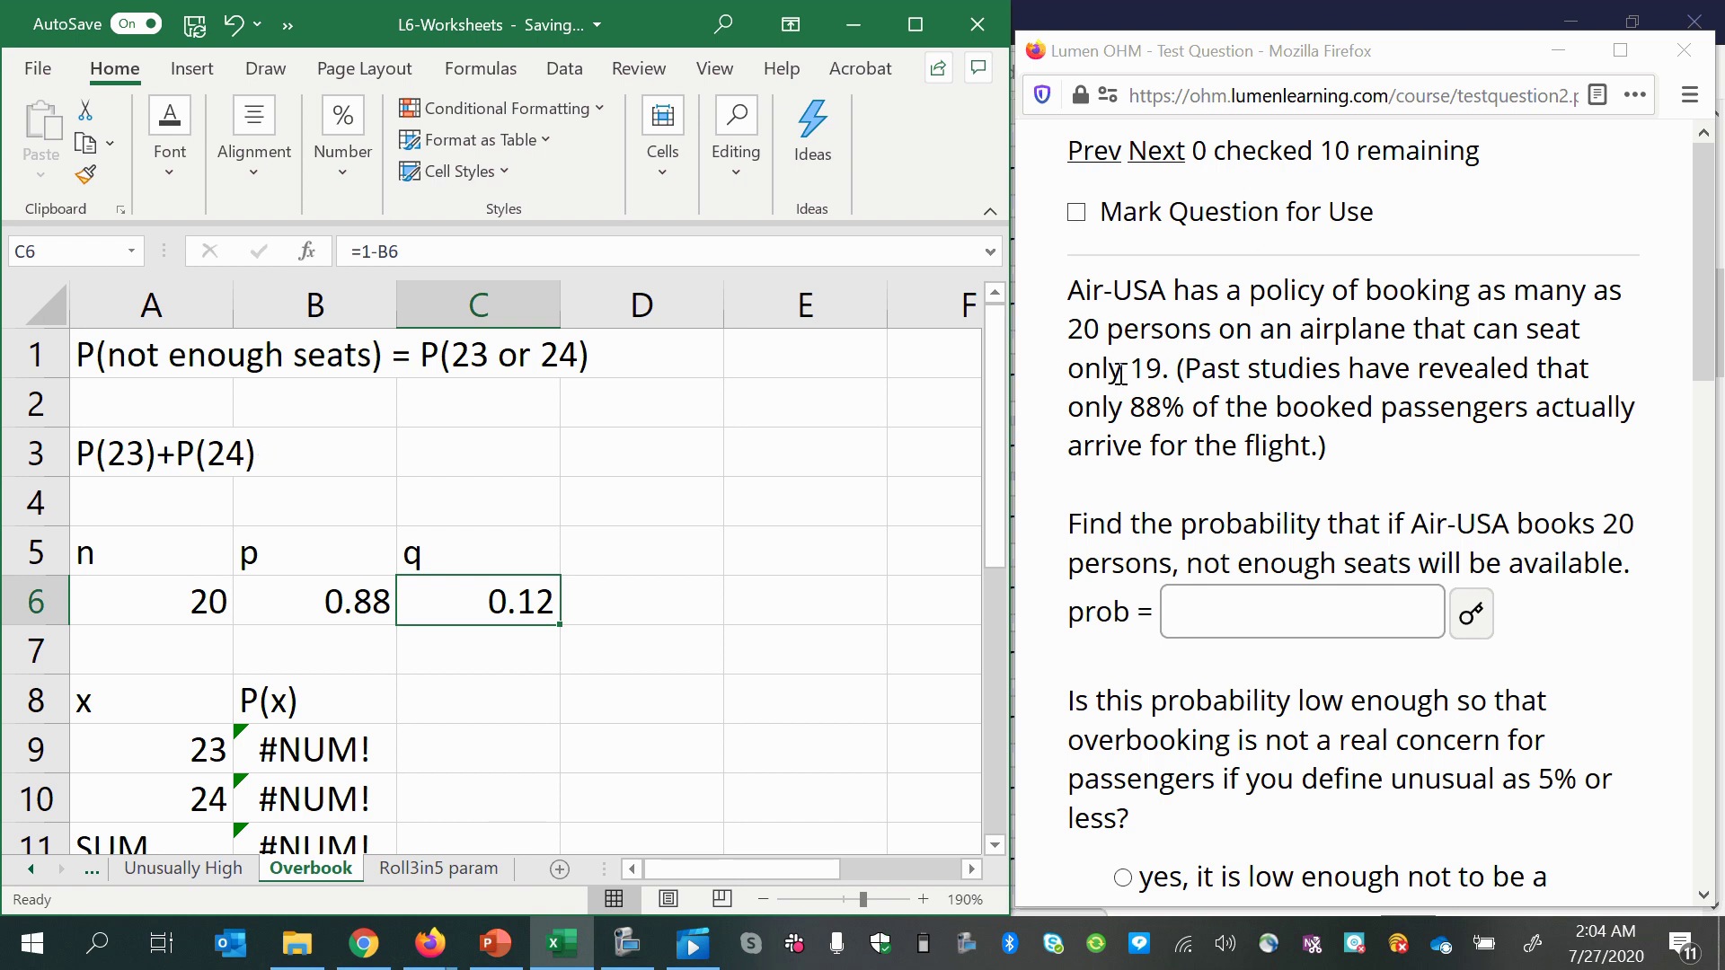
# Step: Edit the A1 heading to end in P(20) and clear the P(23)+P(24) note in A3
pyautogui.click(160, 368)
pyautogui.click(172, 458)
pyautogui.click(198, 587)
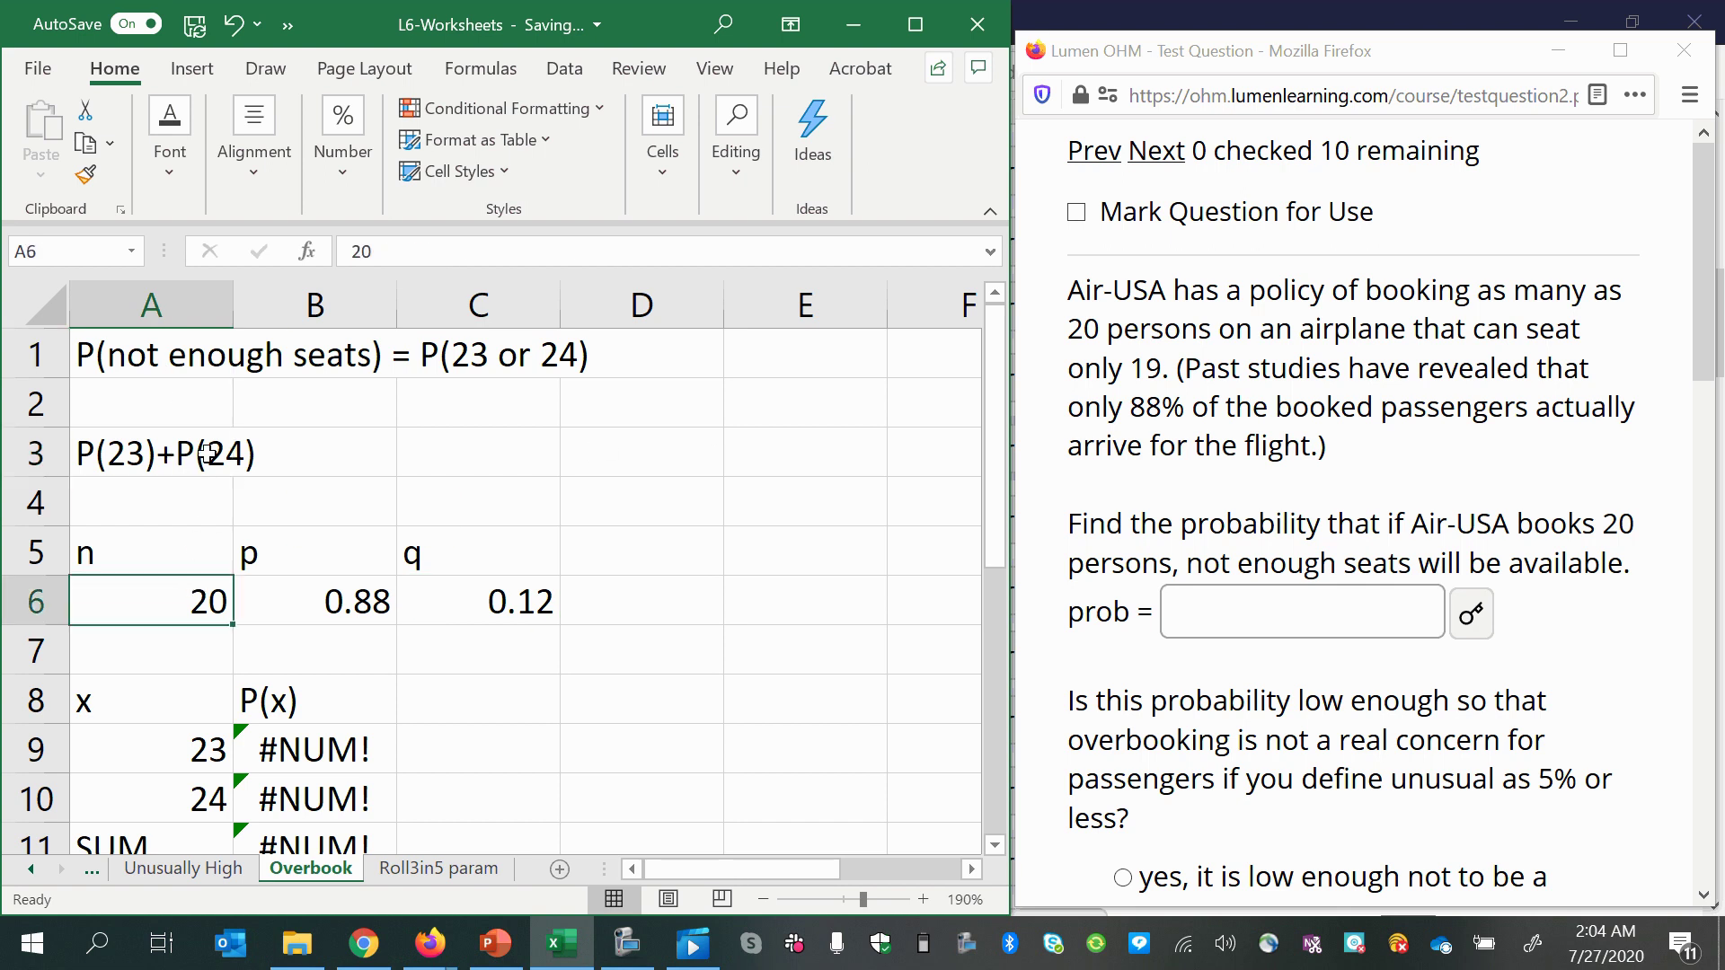
pyautogui.click(452, 351)
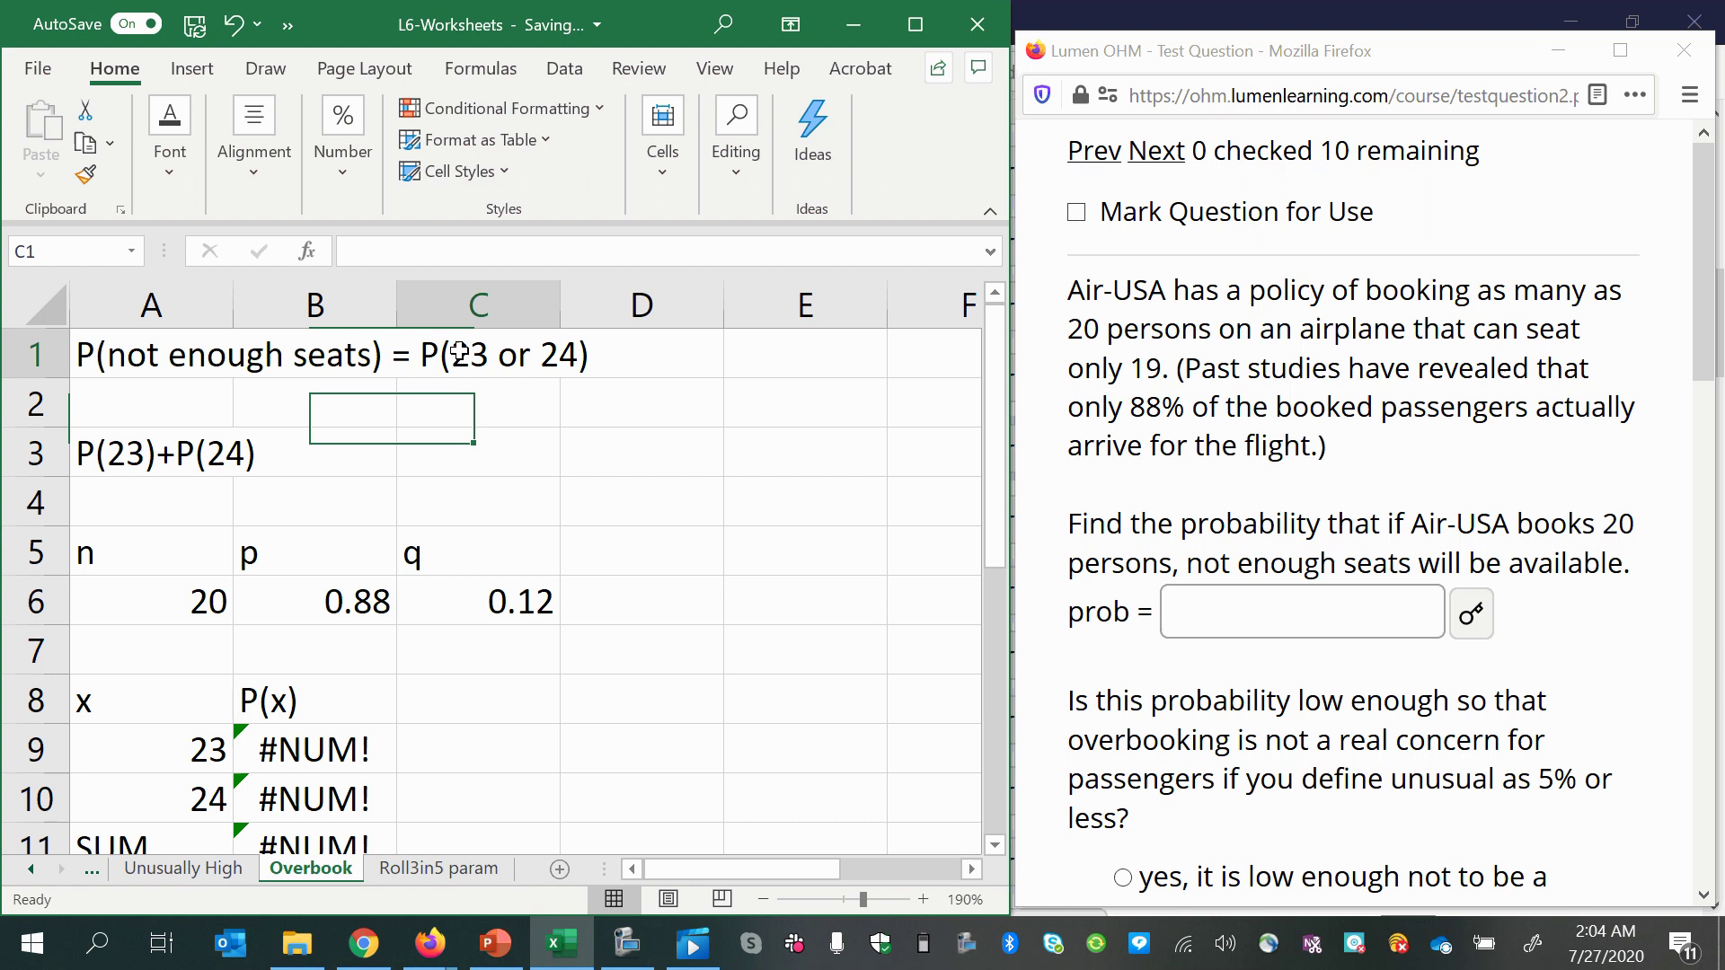
pyautogui.click(88, 363)
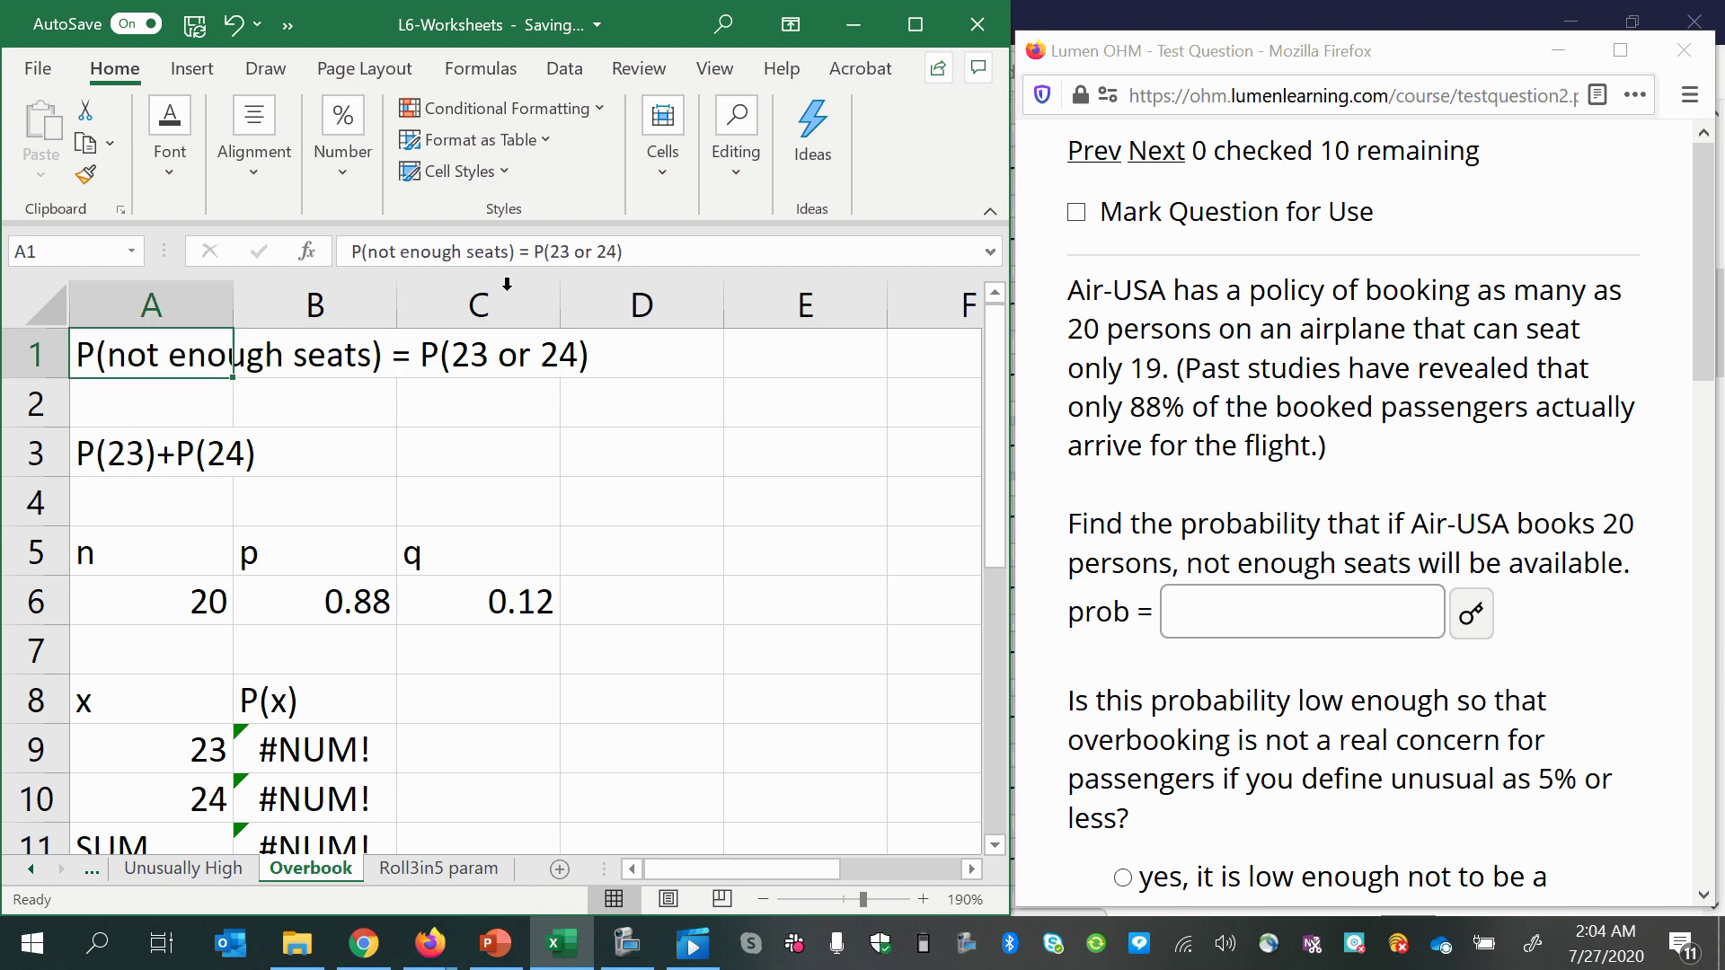
pyautogui.click(605, 260)
pyautogui.press('BackSpace')
pyautogui.press('BackSpace')
pyautogui.press('BackSpace')
pyautogui.press('BackSpace')
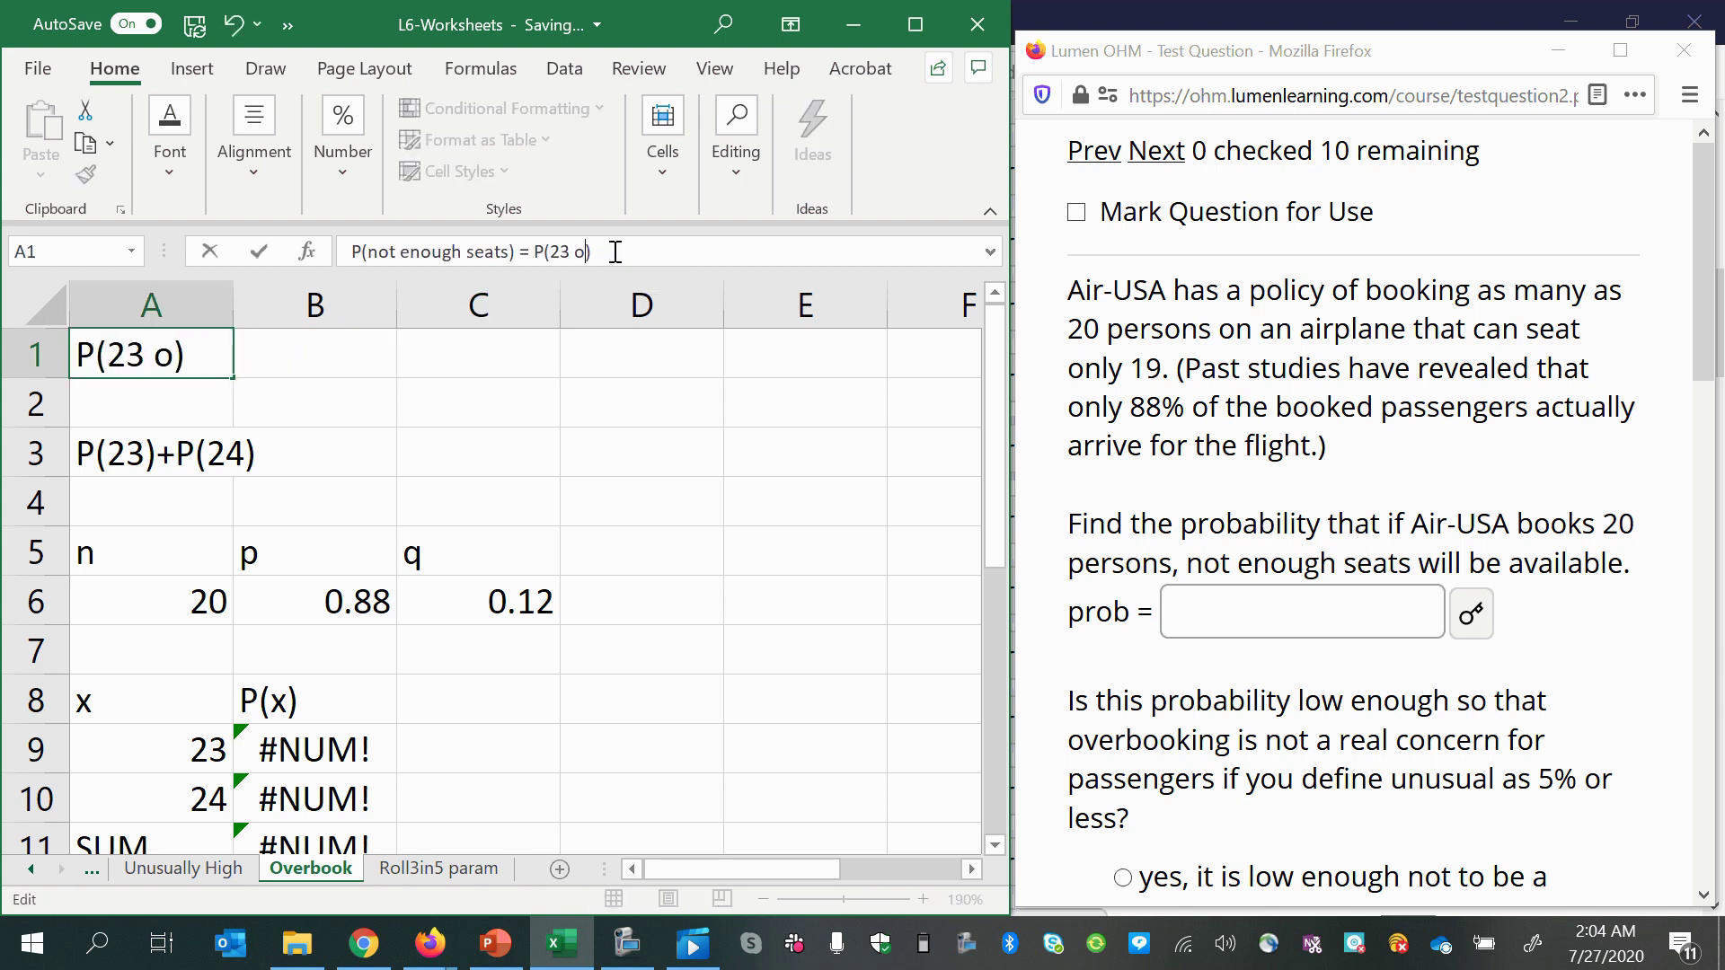
pyautogui.press('BackSpace')
pyautogui.press('BackSpace')
pyautogui.press('BackSpace')
pyautogui.write('0')
pyautogui.press('Return')
pyautogui.click(121, 444)
pyautogui.press('BackSpace')
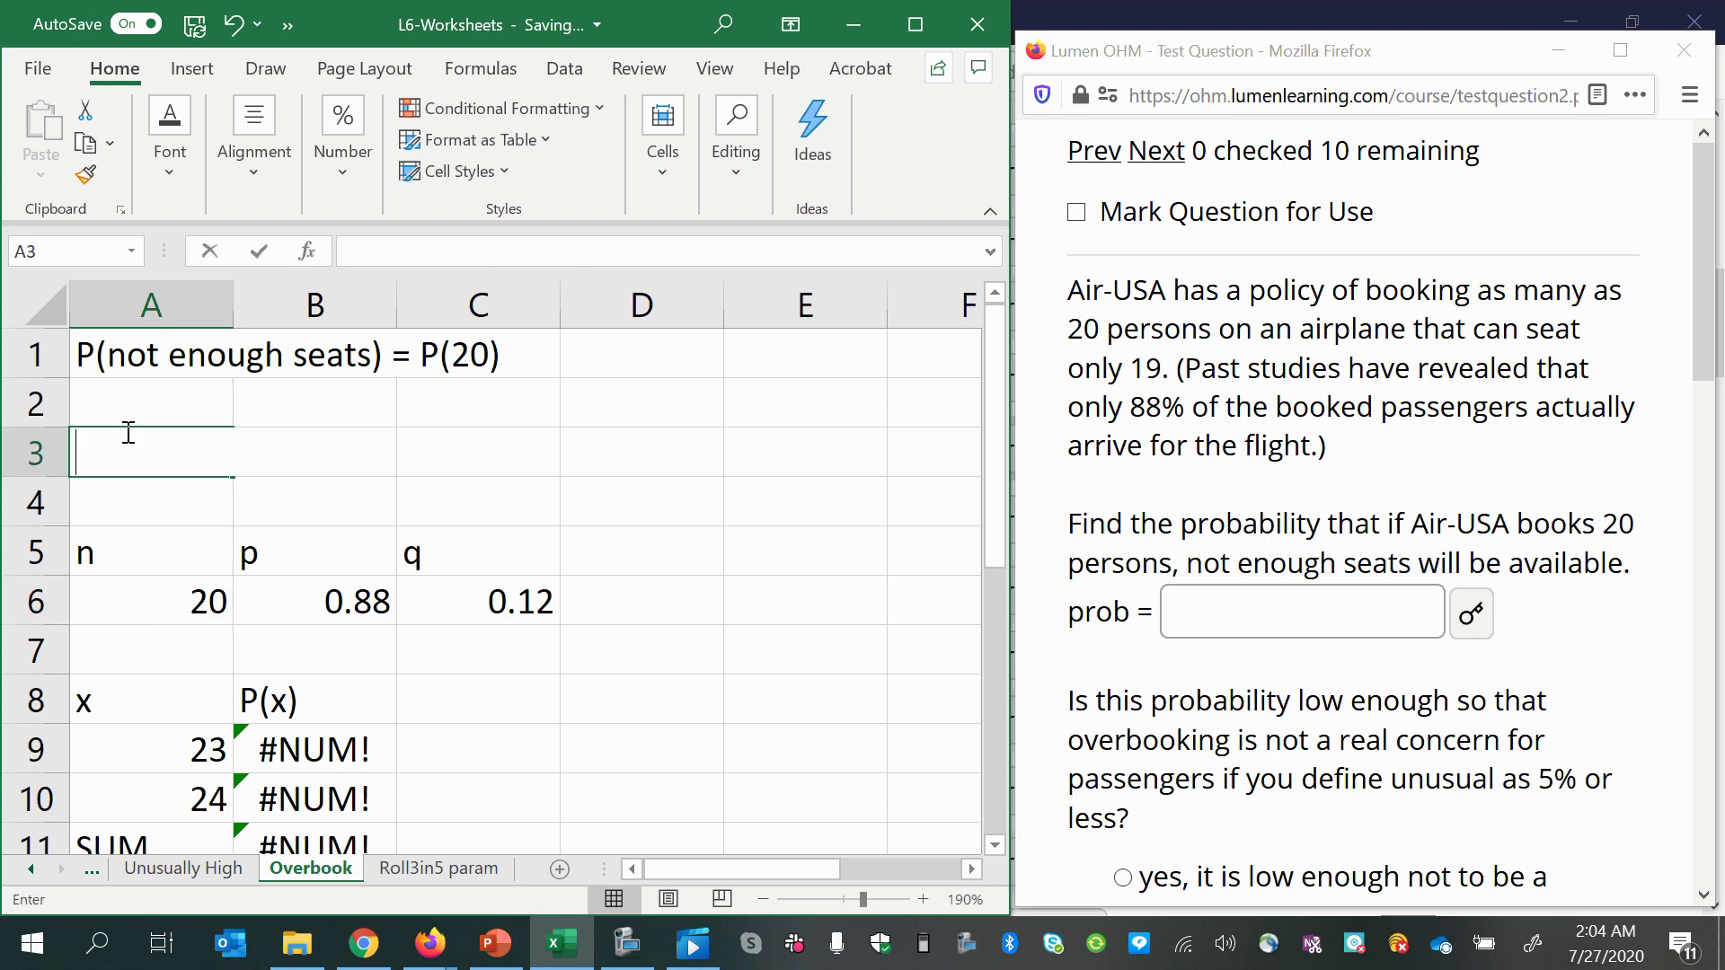
pyautogui.click(162, 790)
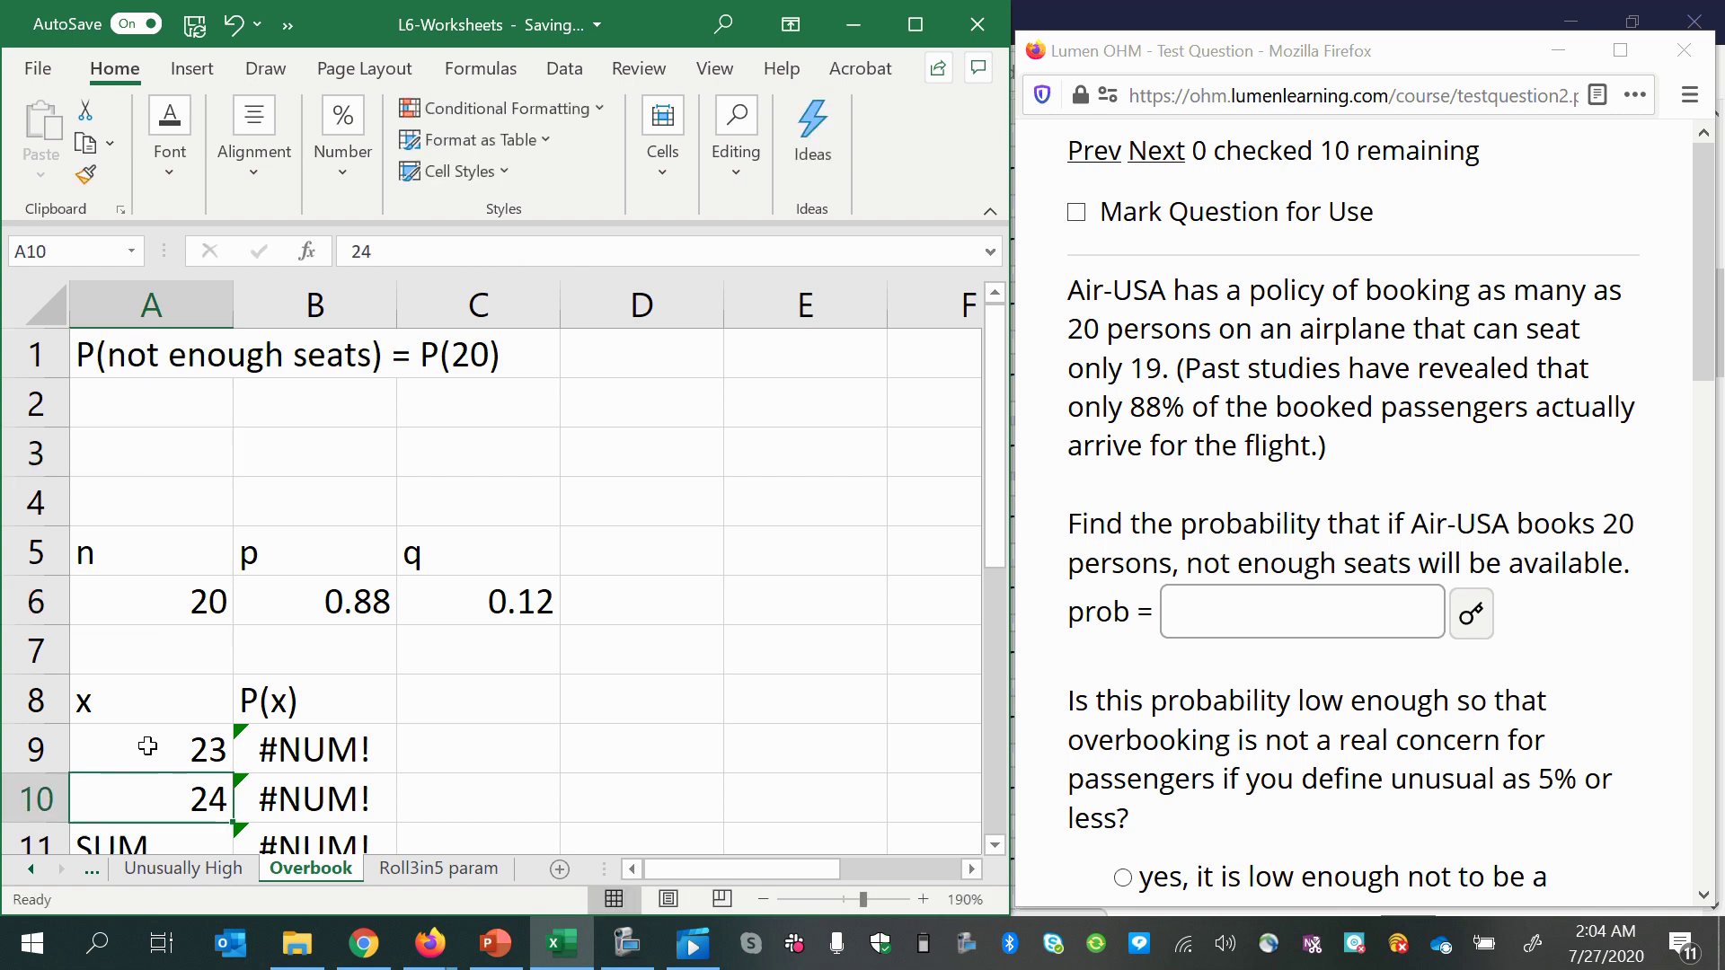
# Step: Change x in A9 to 20 so B9 shows P(20) = 0.077563
pyautogui.click(155, 740)
pyautogui.write('20')
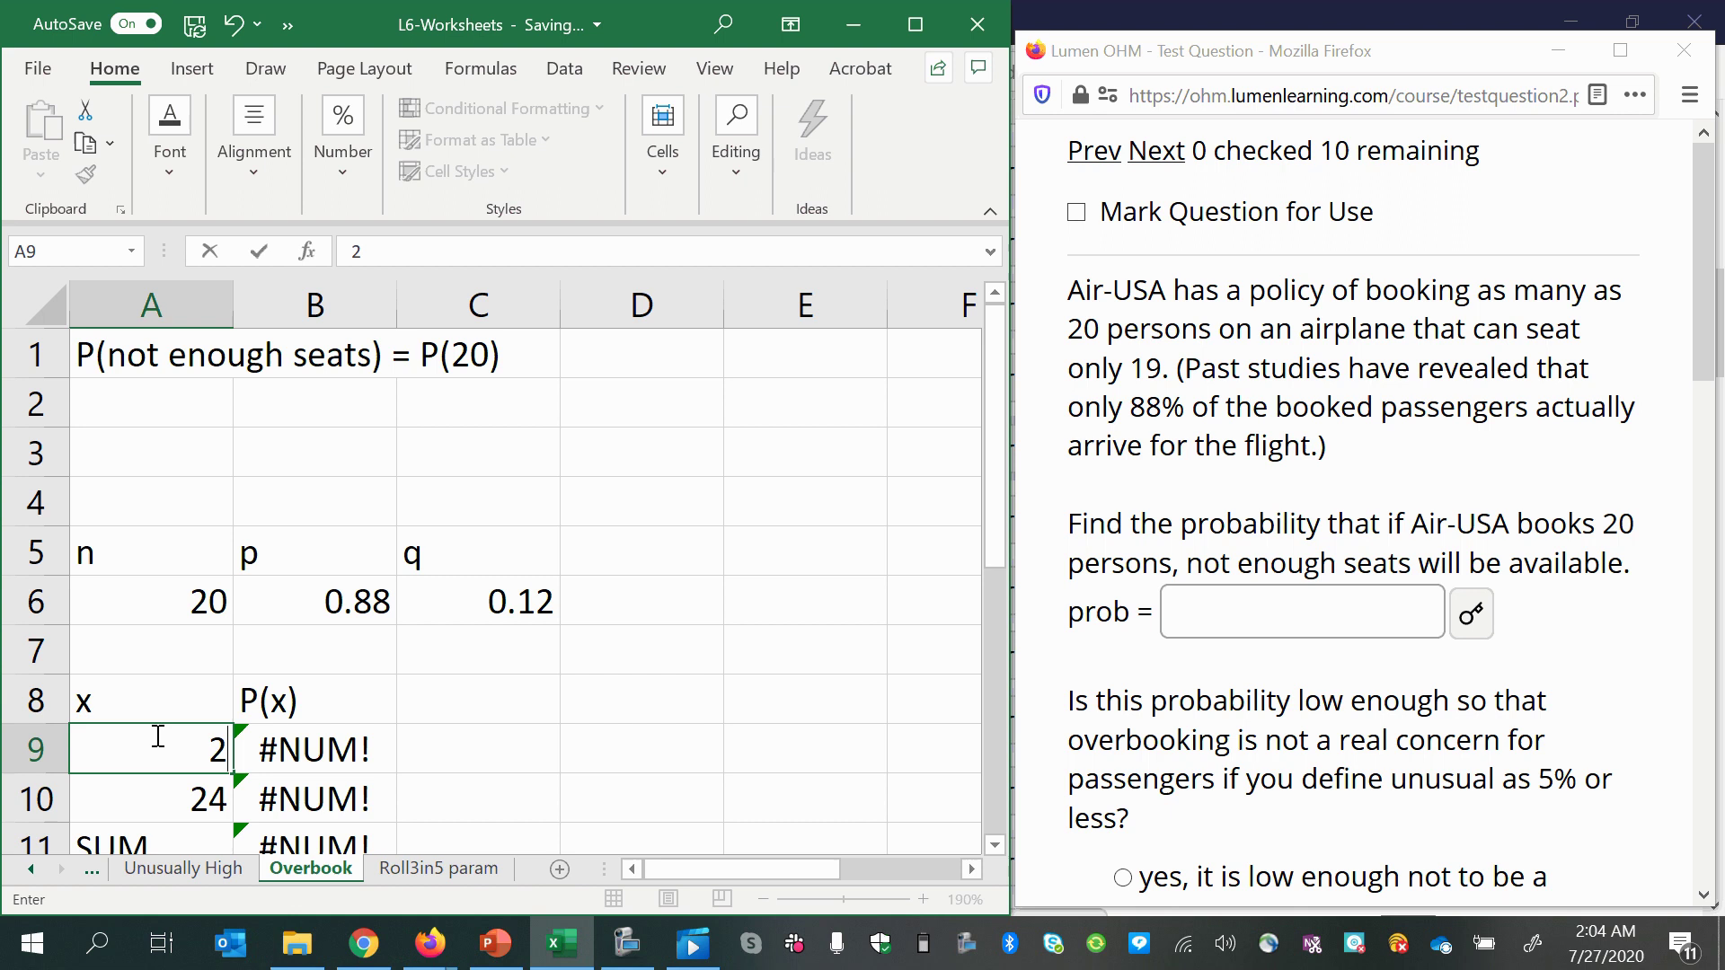
pyautogui.press('Return')
pyautogui.click(308, 759)
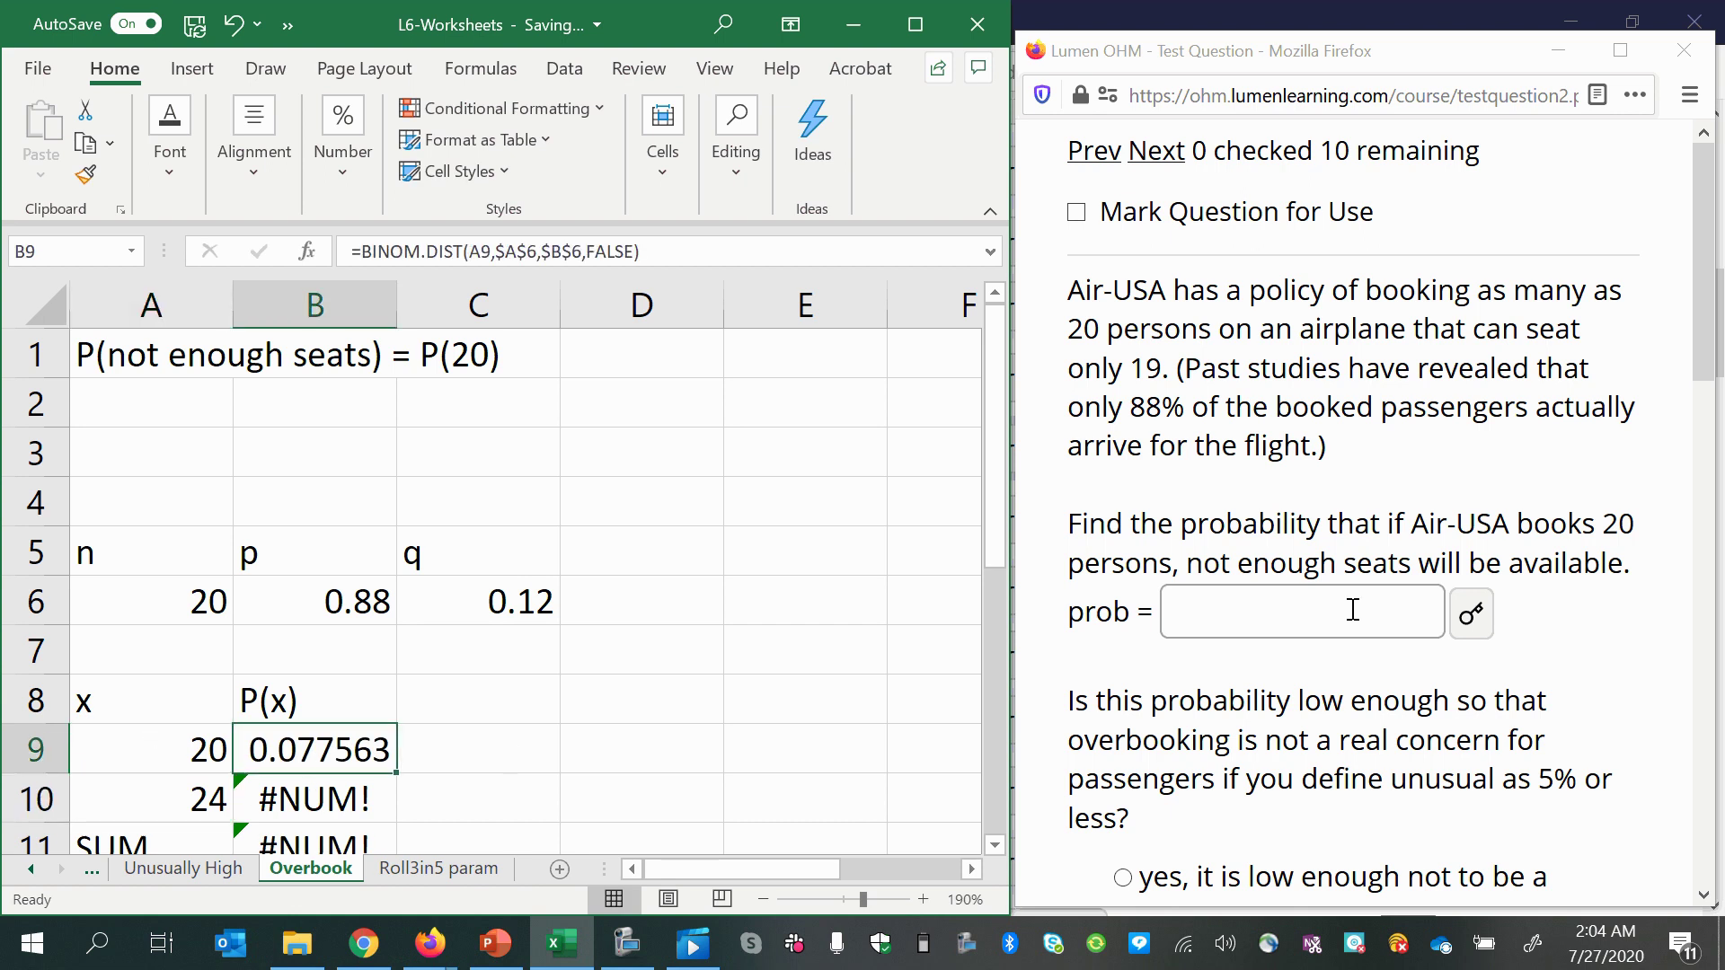
pyautogui.click(1355, 605)
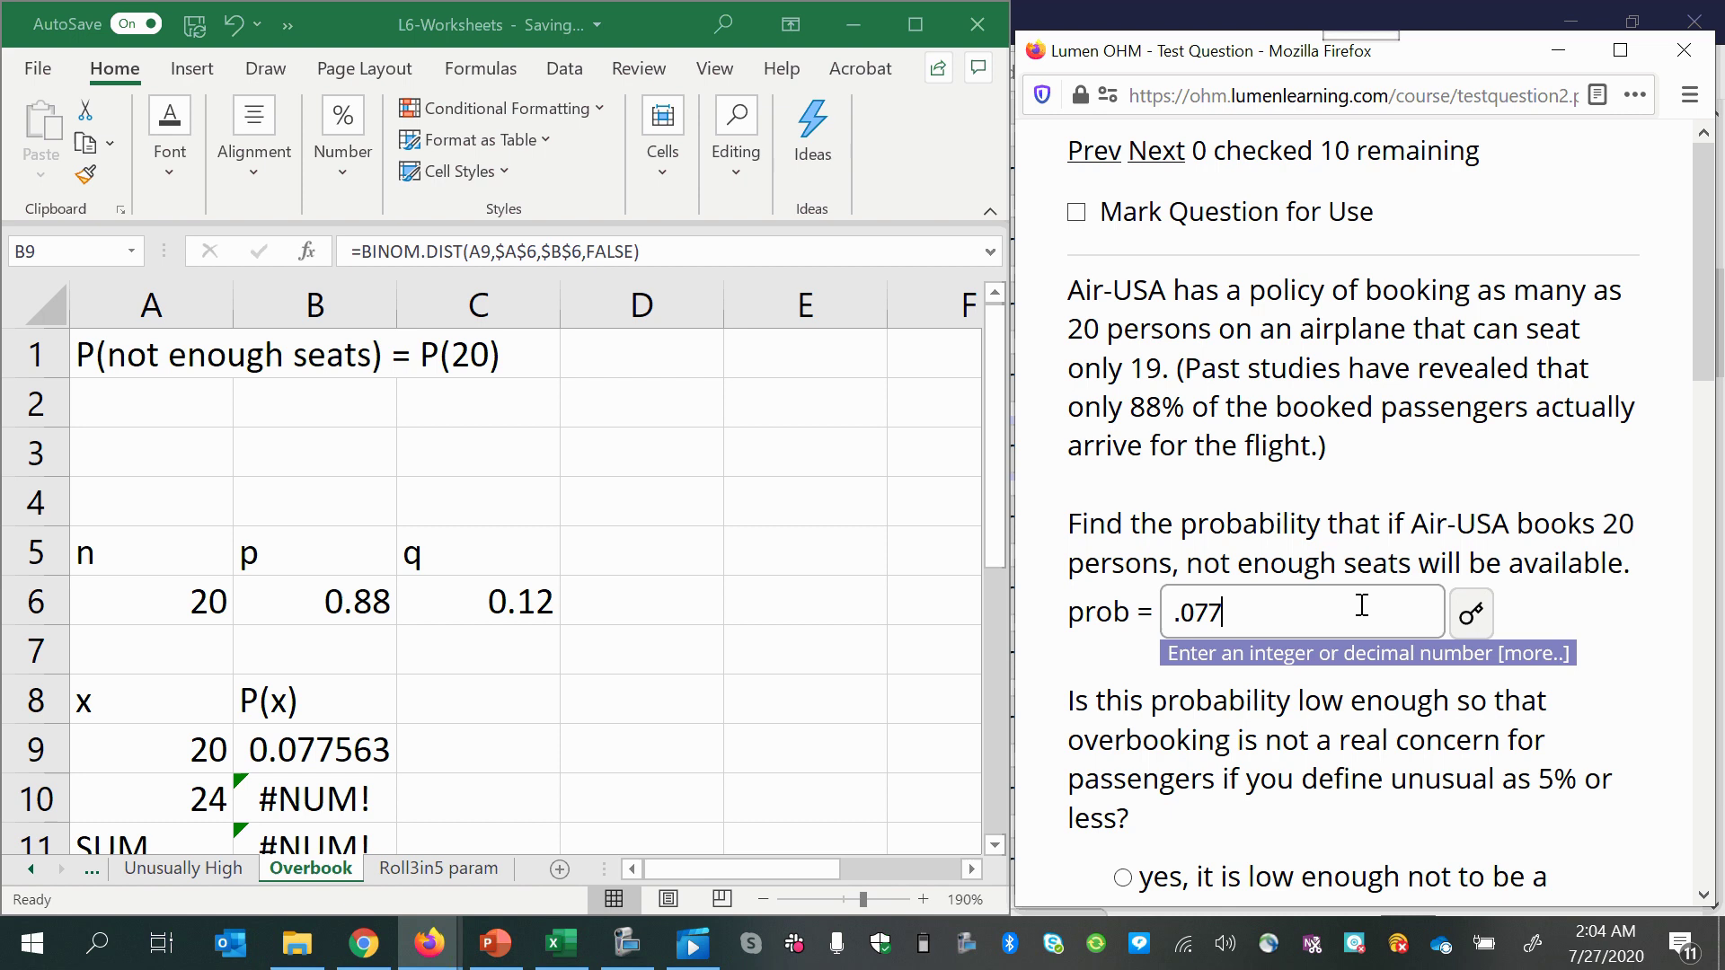
# Step: Check the .077563 probability answer and choose 'no' for the 5% question
pyautogui.press('Return')
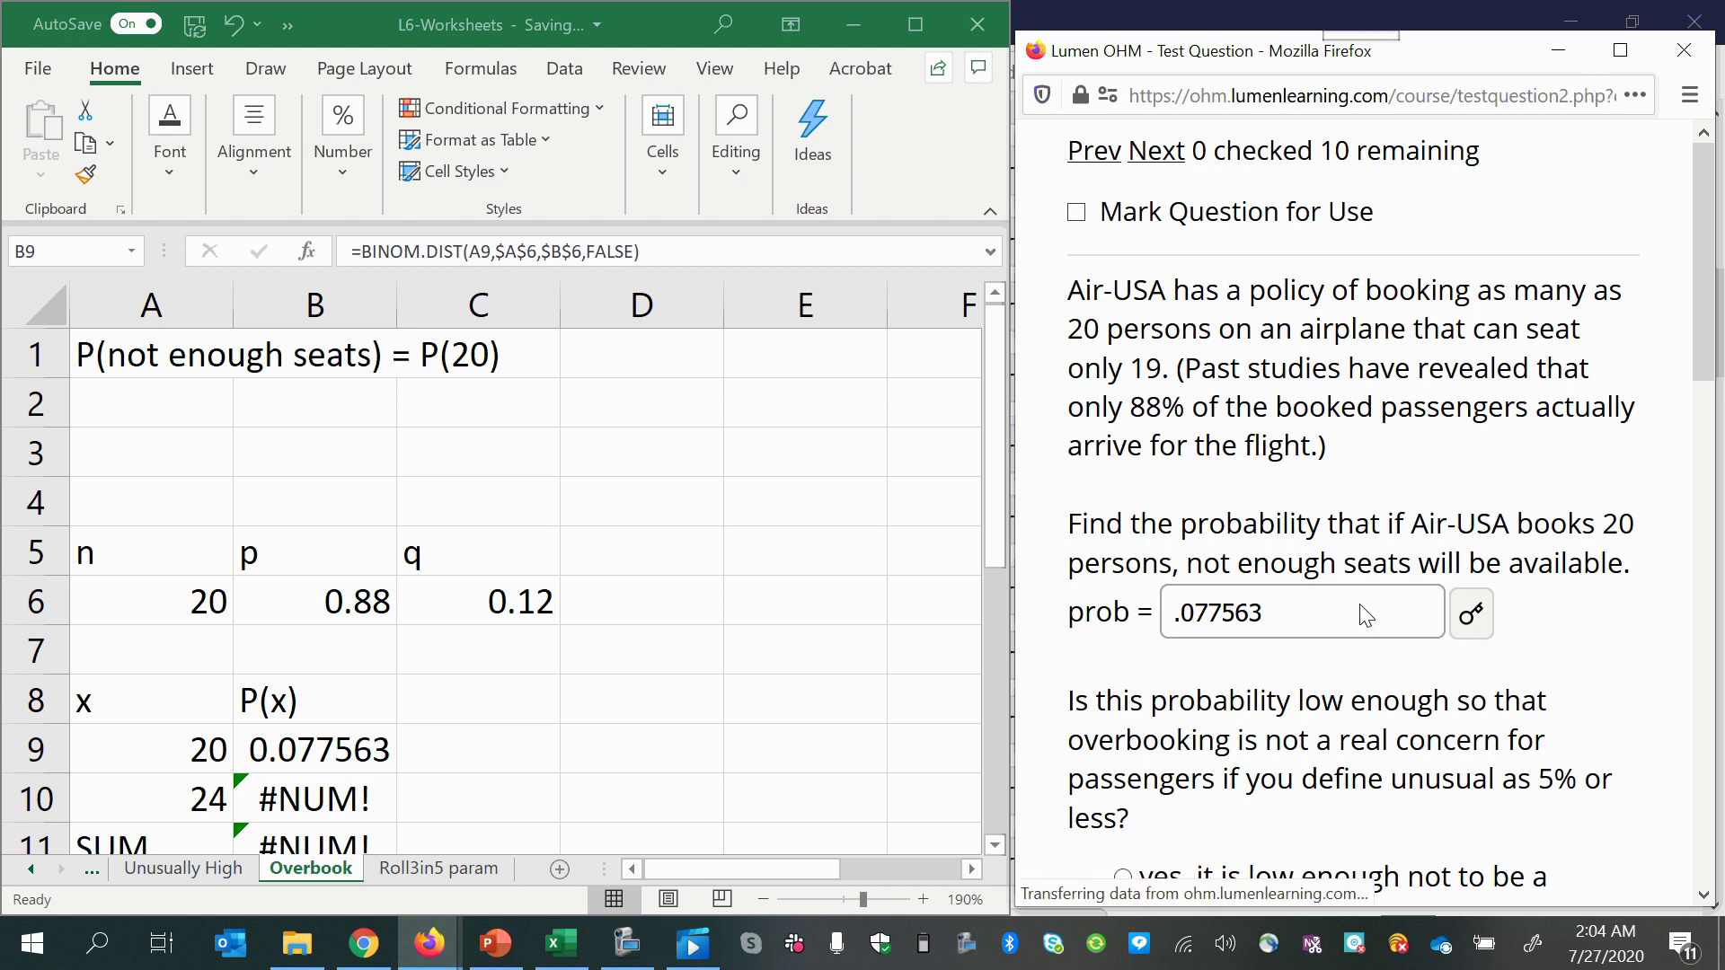
pyautogui.scroll(-5, 1325, 714)
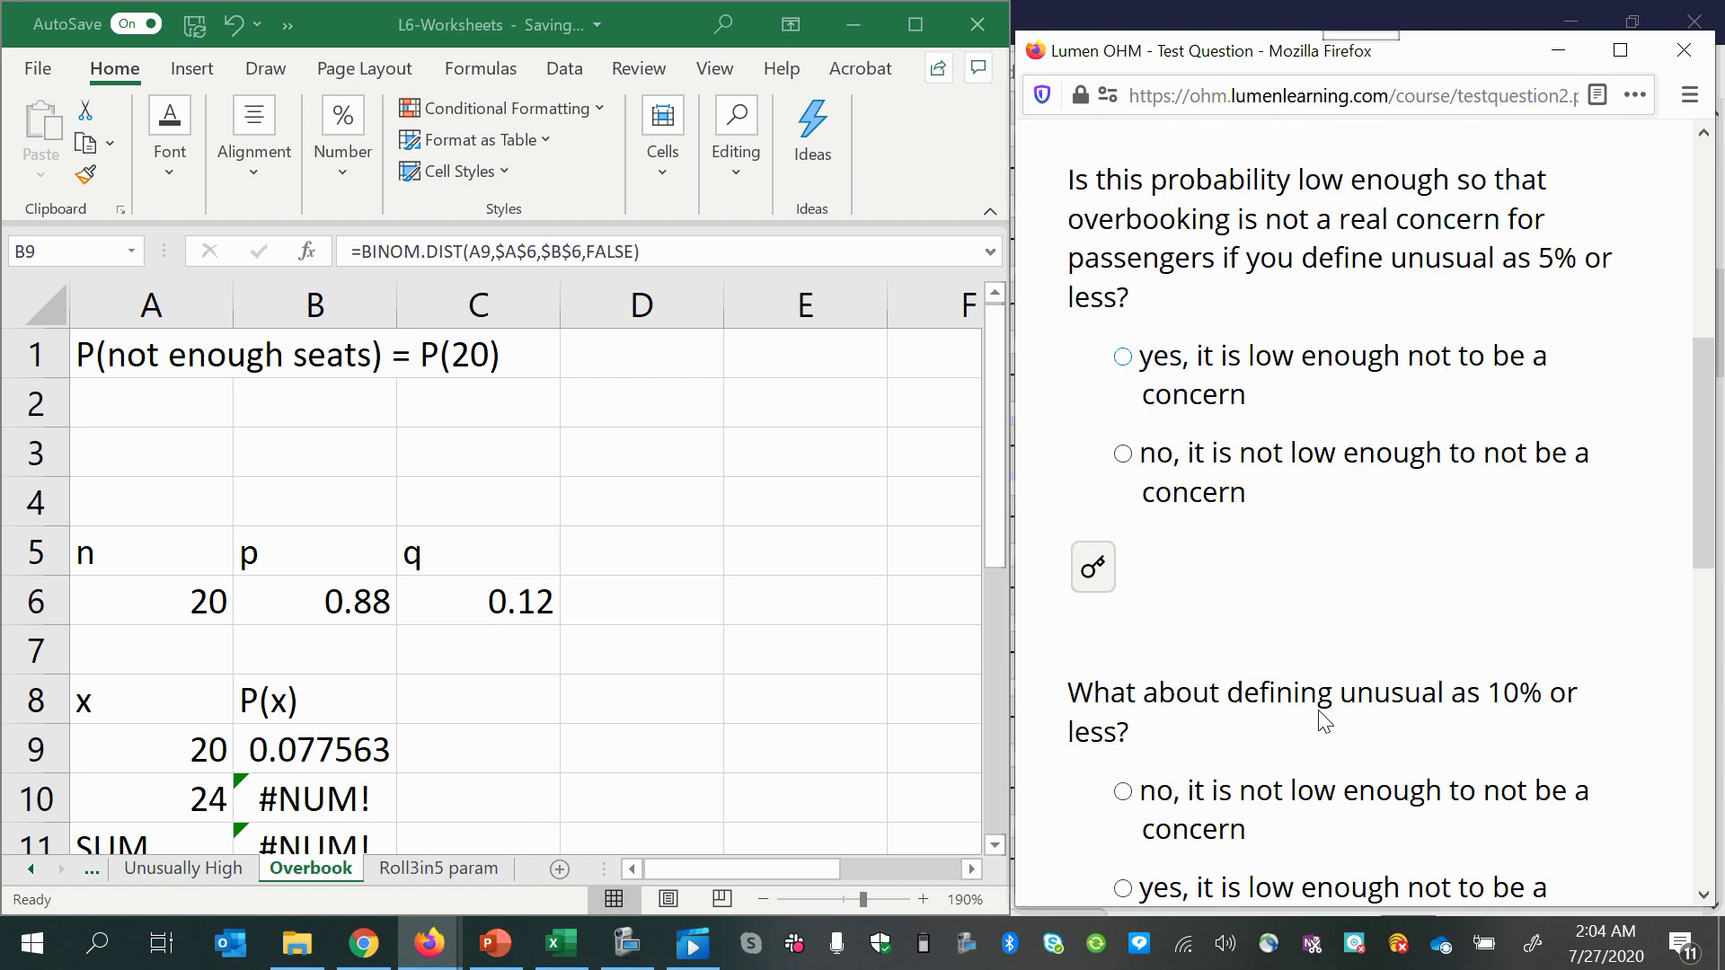
pyautogui.scroll(2, 1218, 559)
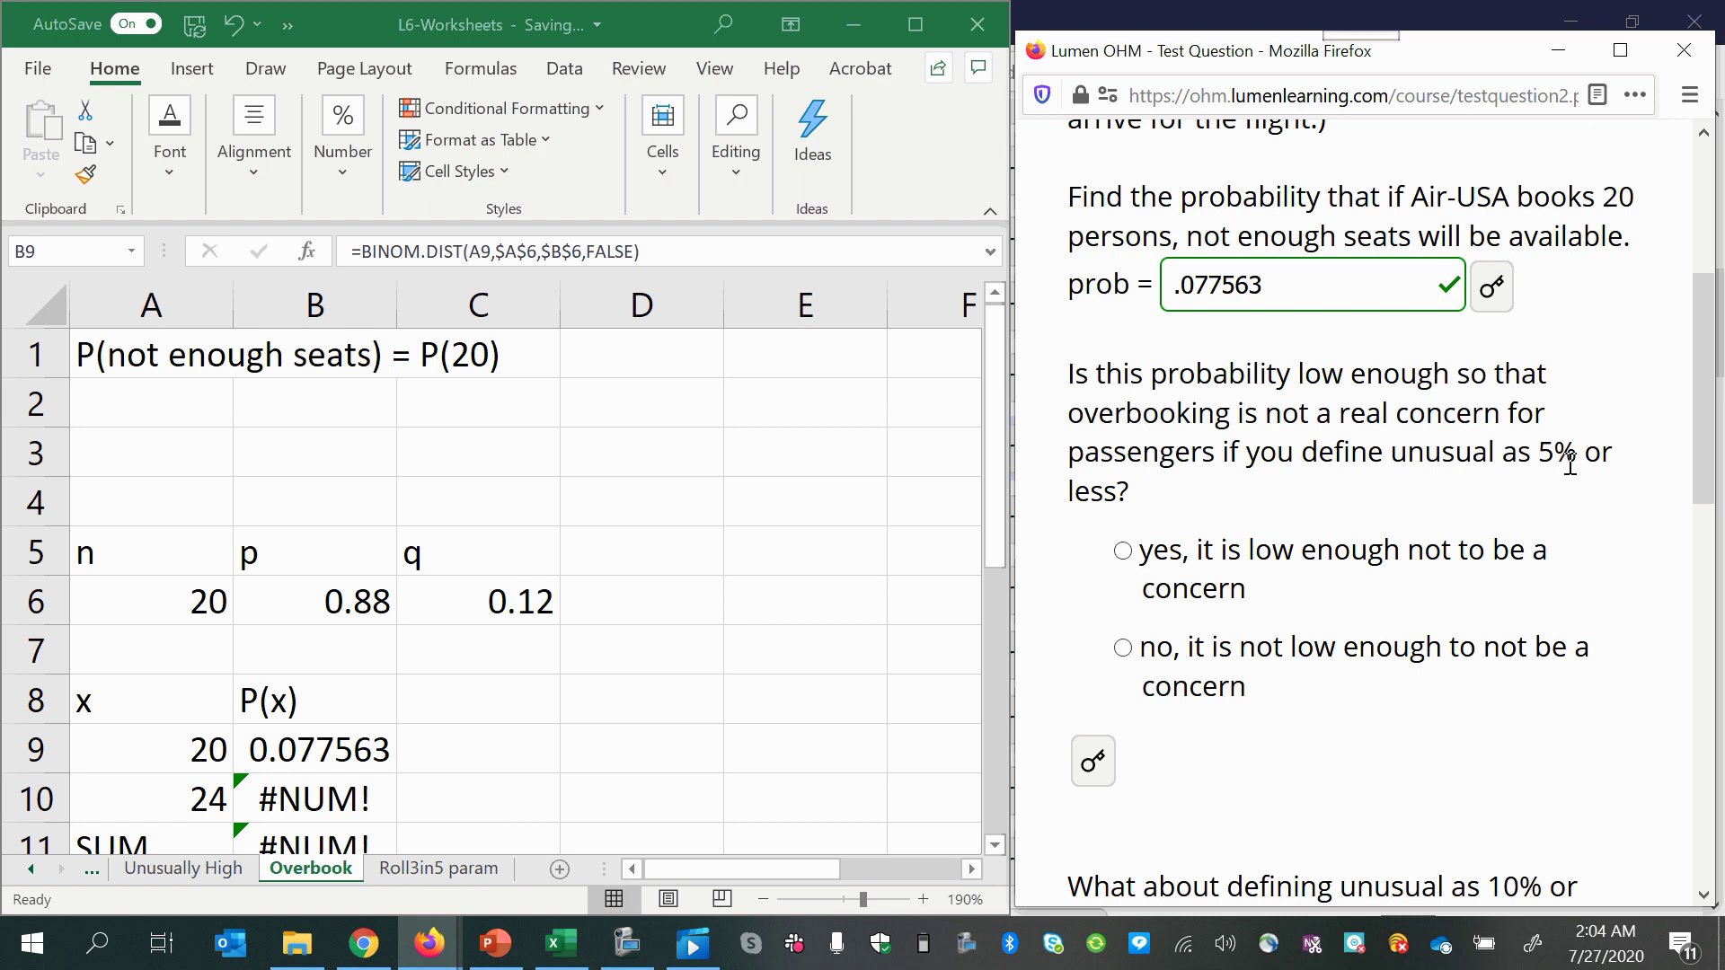
pyautogui.click(1123, 648)
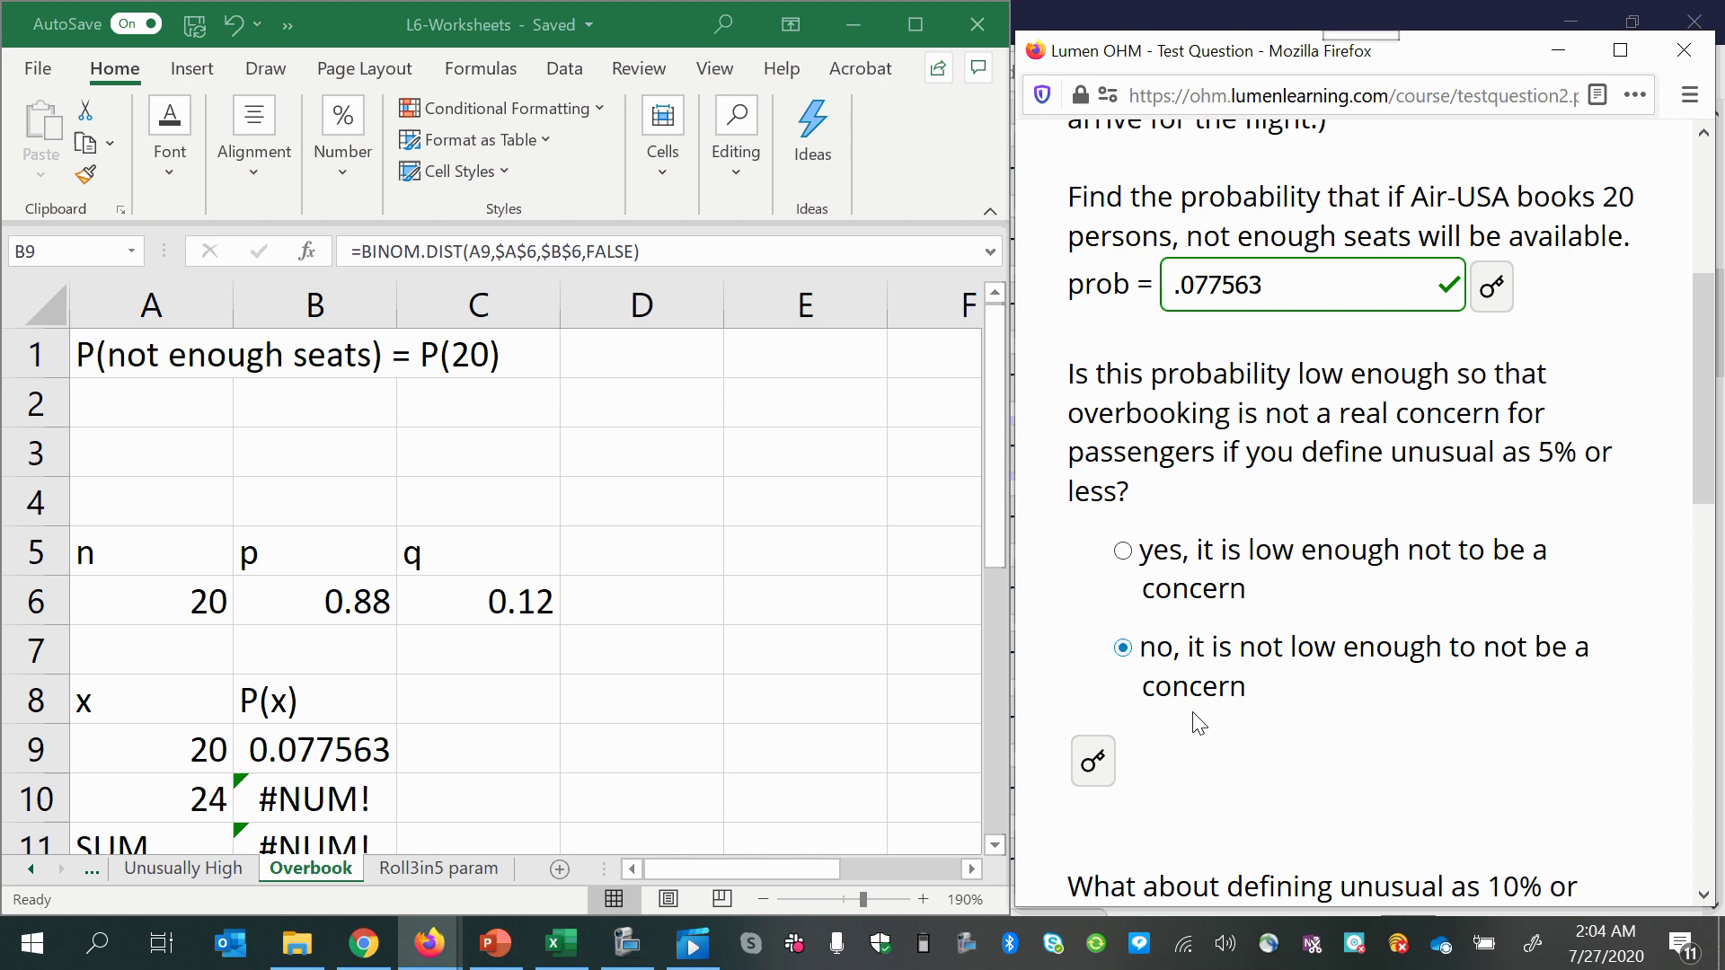
pyautogui.scroll(-3, 1203, 778)
pyautogui.scroll(-1, 1201, 784)
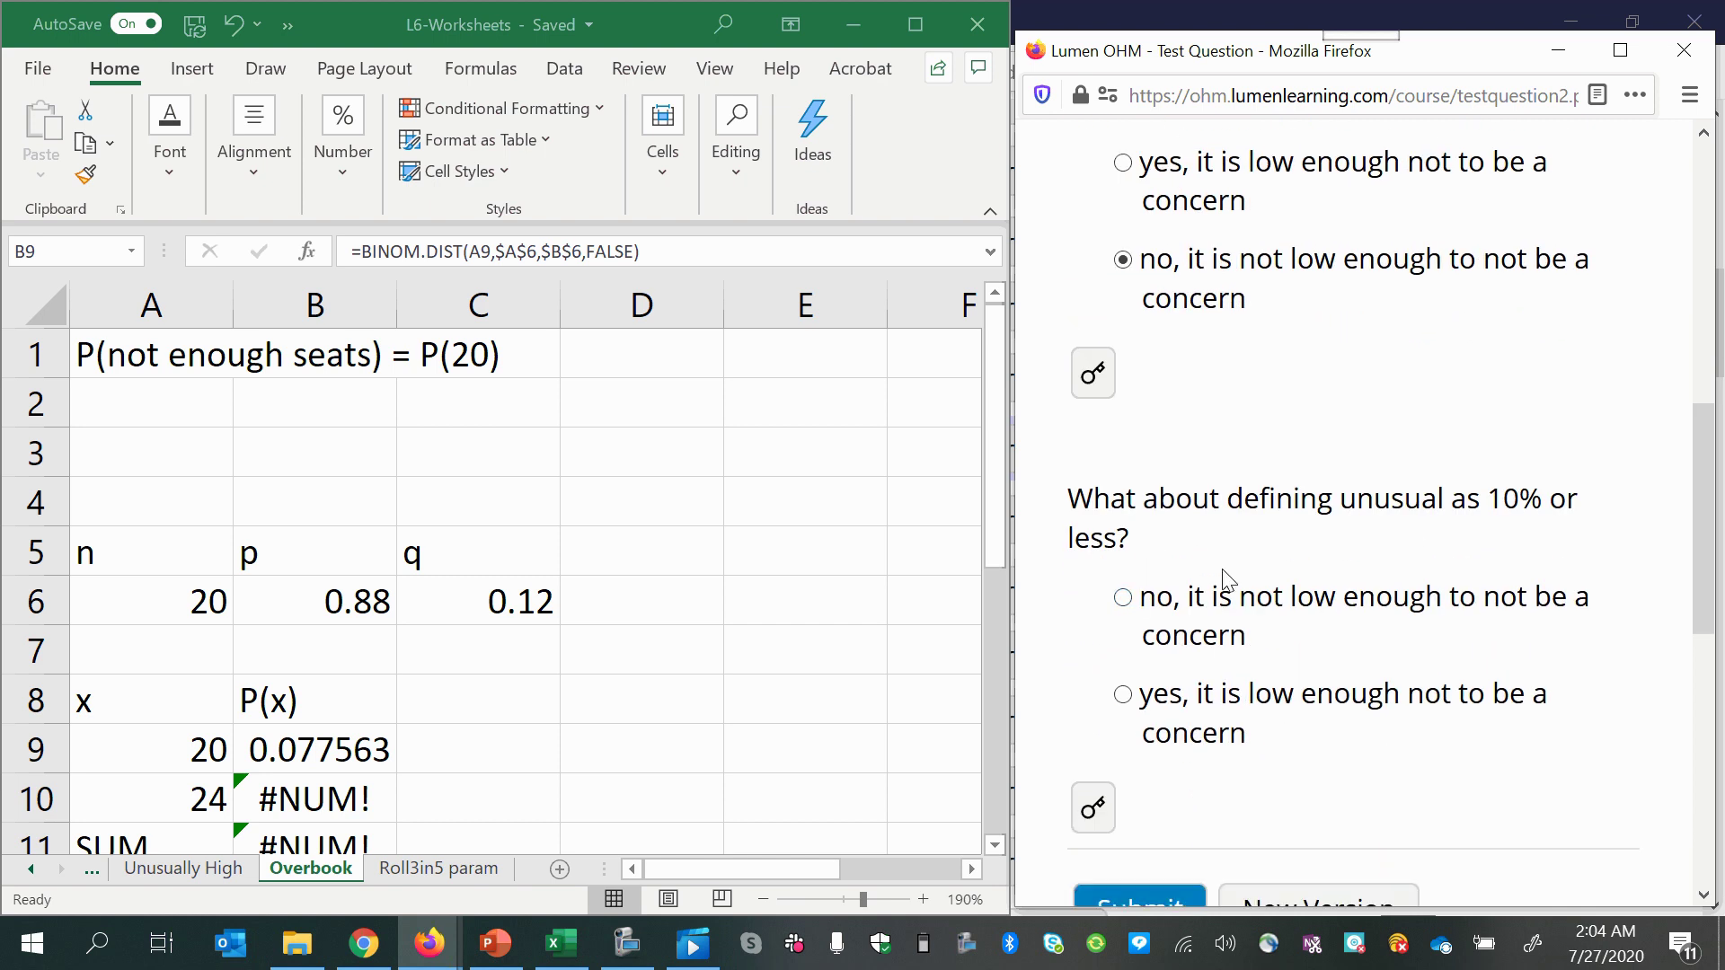
# Step: Choose 'yes' for the 10% question and submit the answers for grading
pyautogui.click(1123, 695)
pyautogui.scroll(-2, 1182, 764)
pyautogui.scroll(1, 1258, 710)
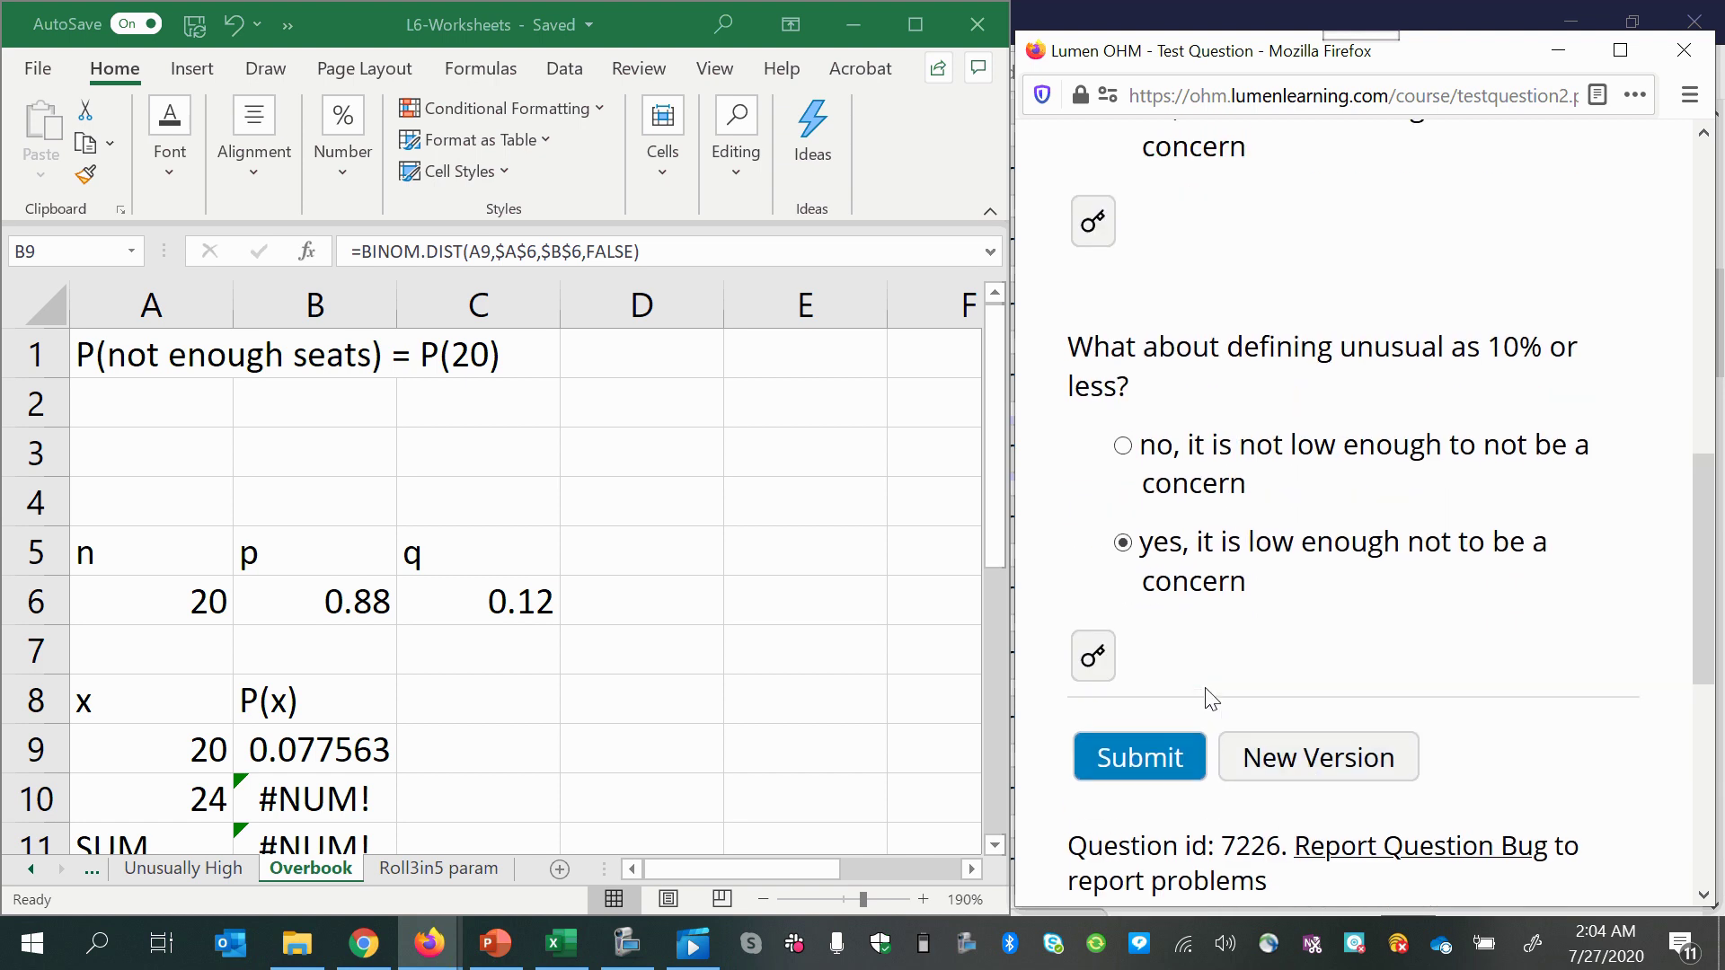
pyautogui.scroll(5, 1211, 699)
pyautogui.scroll(-4, 1125, 885)
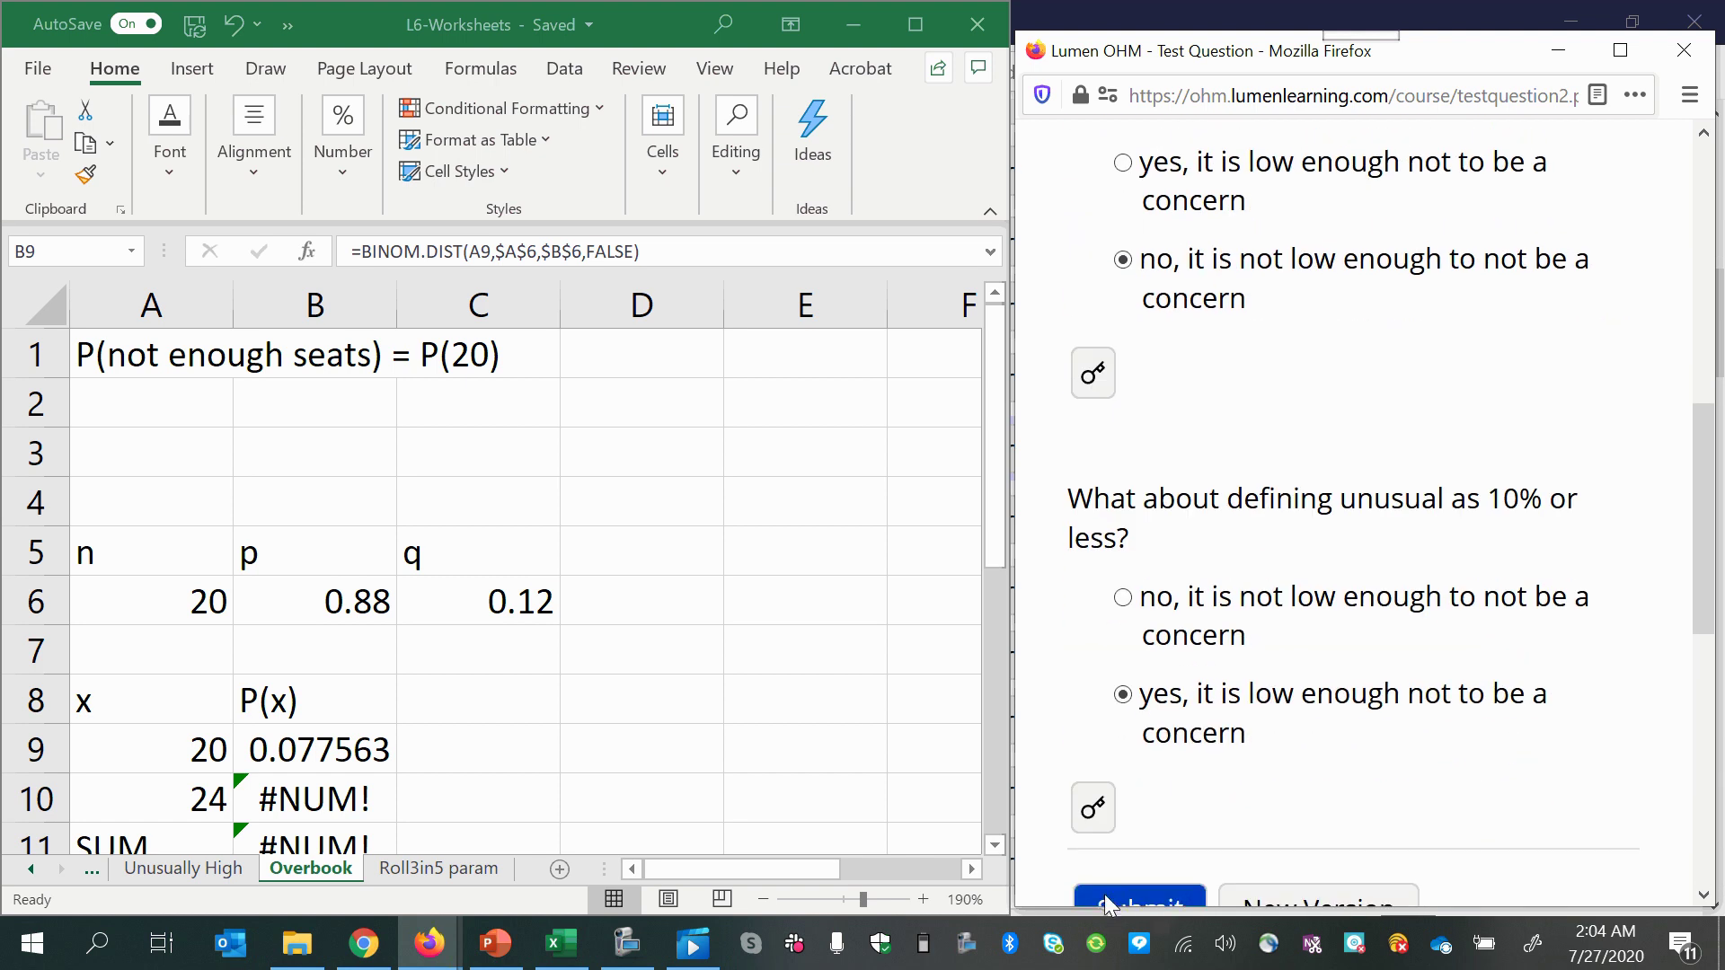
pyautogui.click(1105, 899)
pyautogui.scroll(-7, 1133, 817)
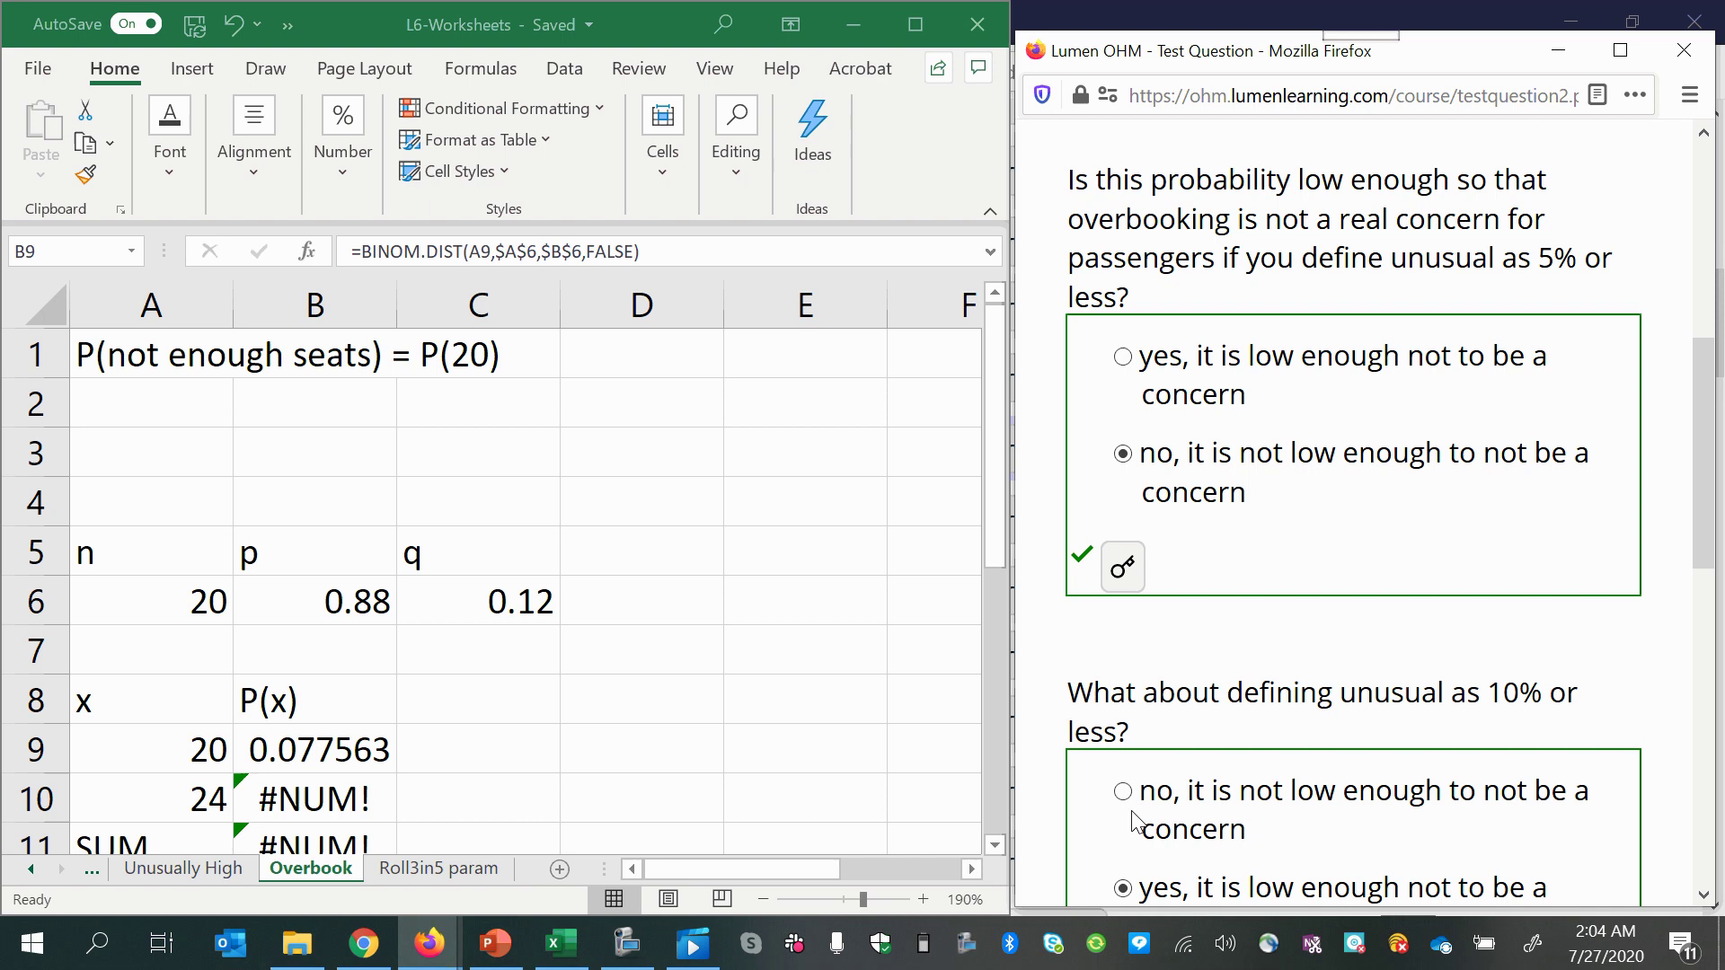